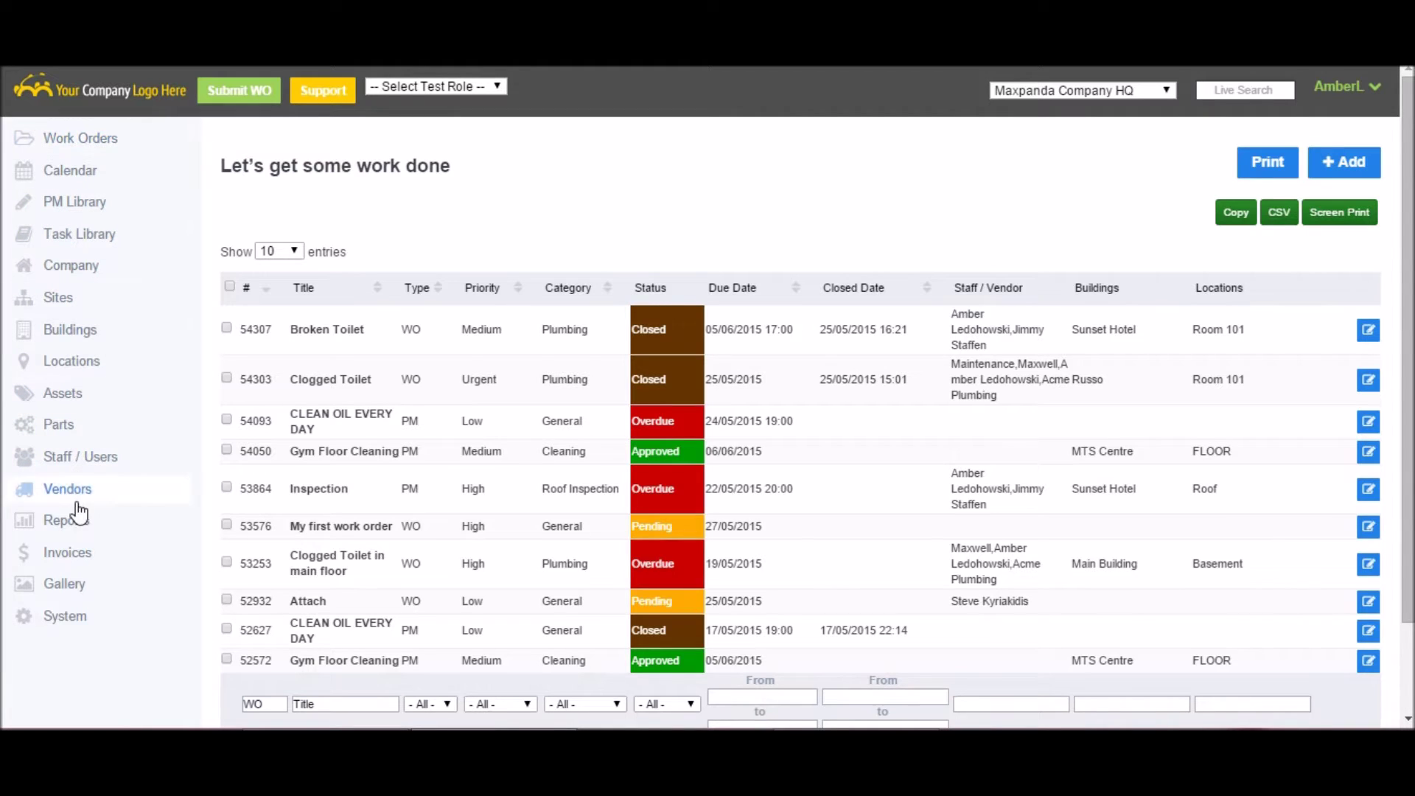
- Expand Work Orders in the sidebar to show View All, View Overdue, View Pending and My To Do List
{"action": "left_click", "coordinate": [428, 86]}
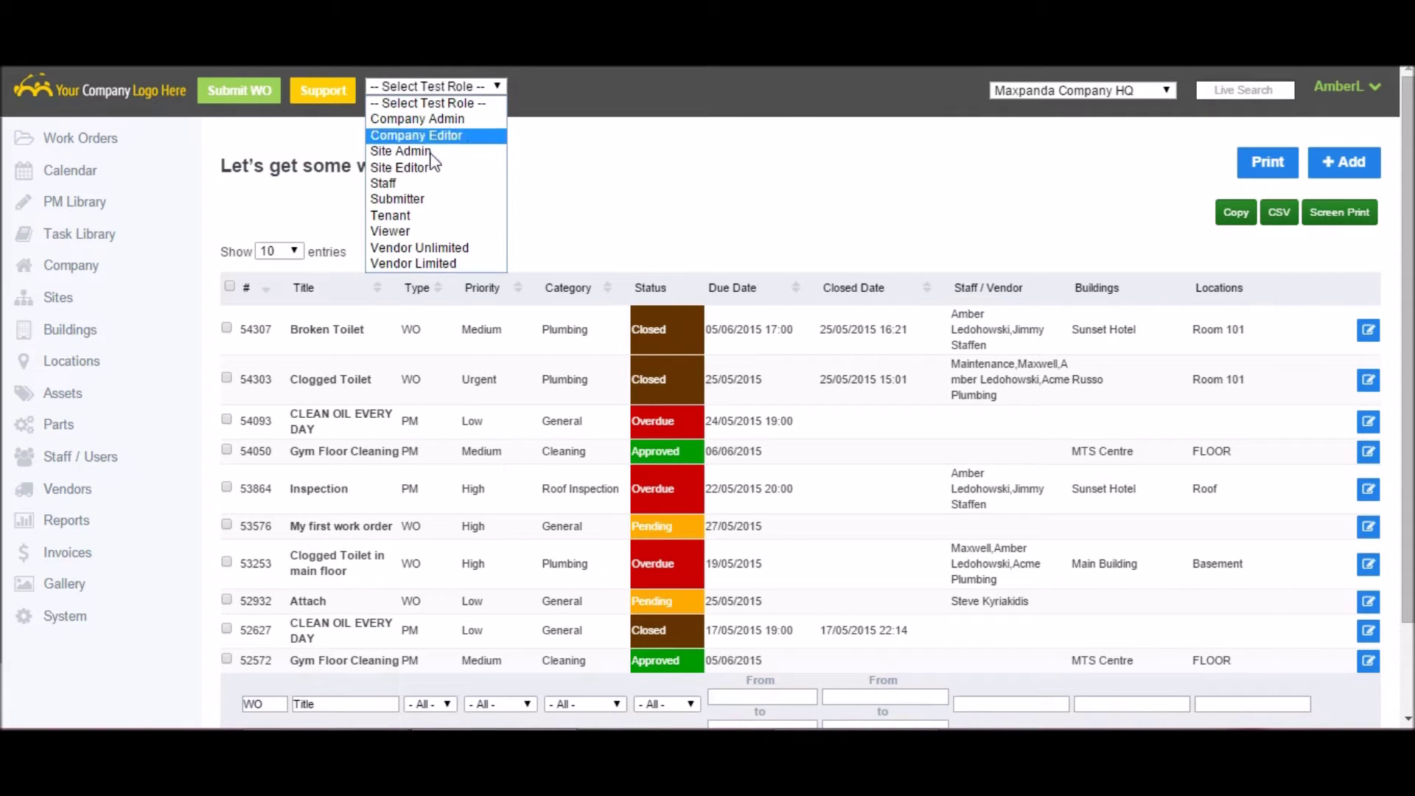
{"action": "left_click", "coordinate": [710, 212]}
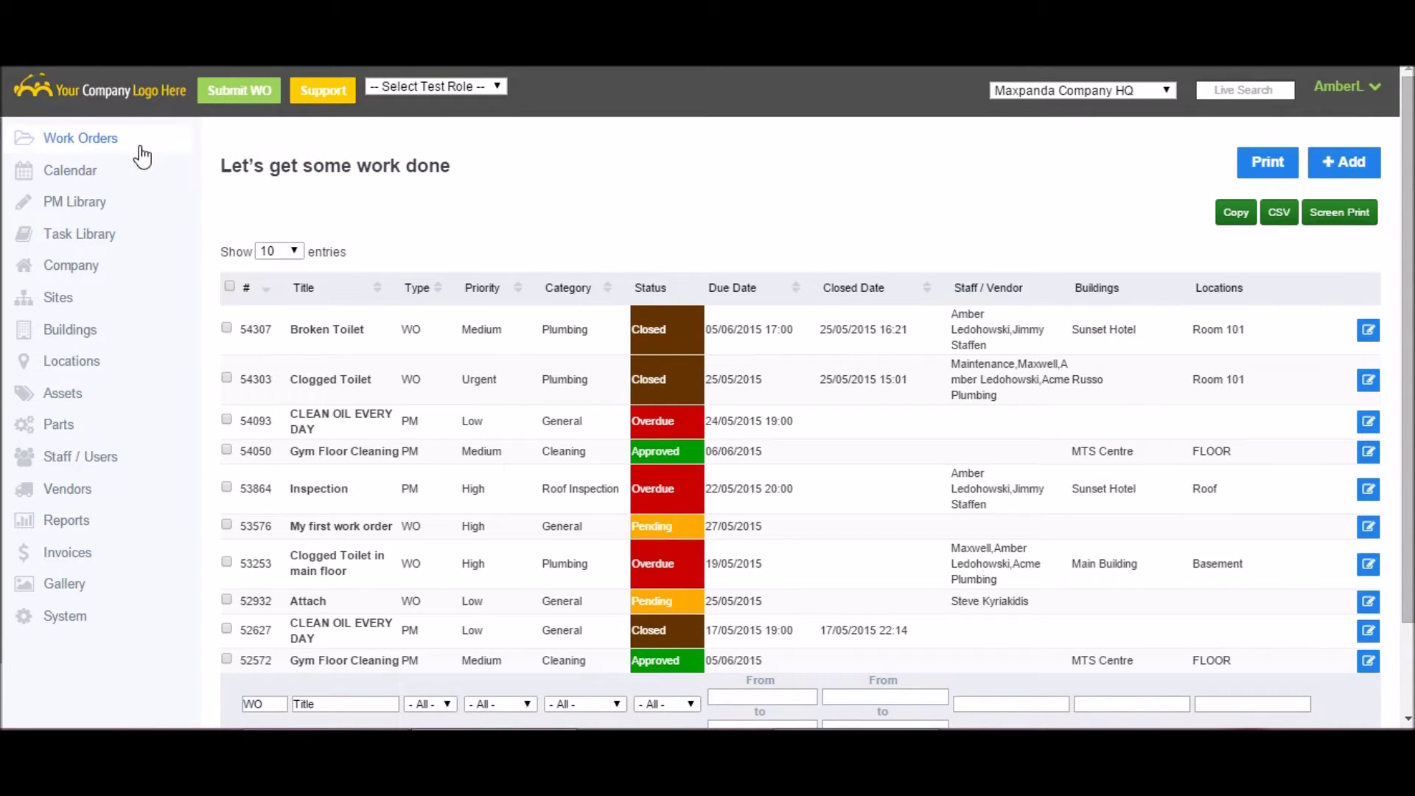
{"action": "left_click", "coordinate": [120, 151]}
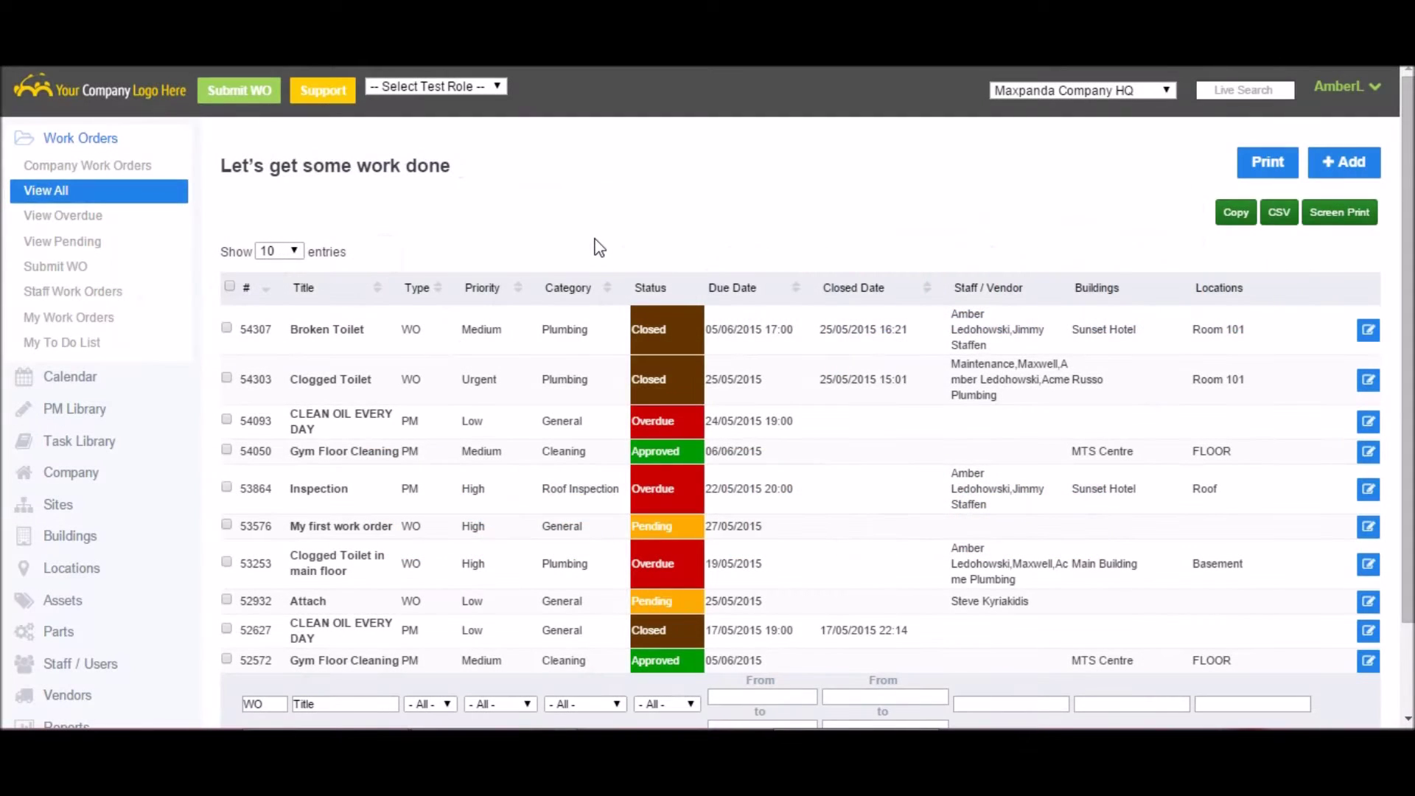
- Preview the work orders page as Company Admin, then Site Admin, ending as Site Editor
{"action": "left_click", "coordinate": [484, 85]}
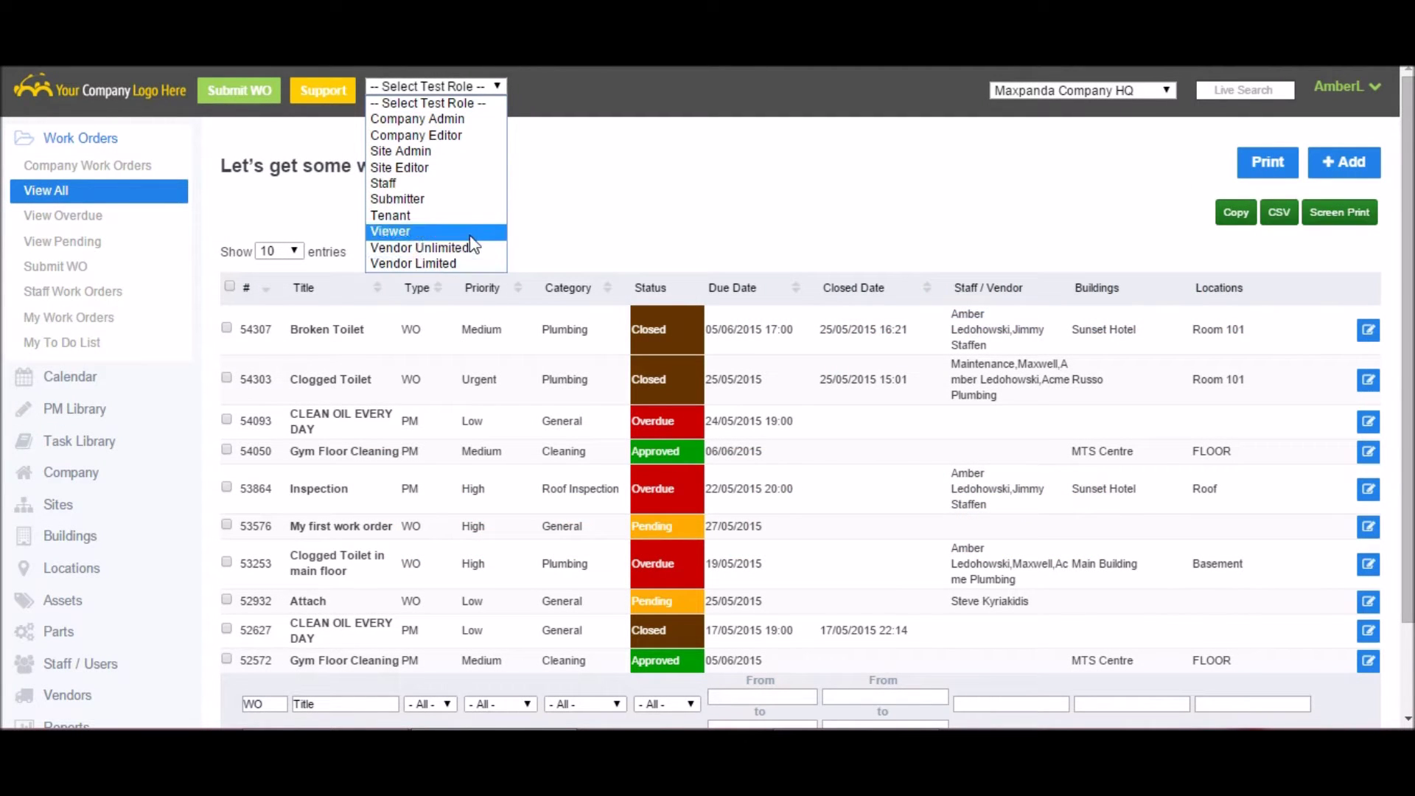
{"action": "left_click", "coordinate": [449, 124]}
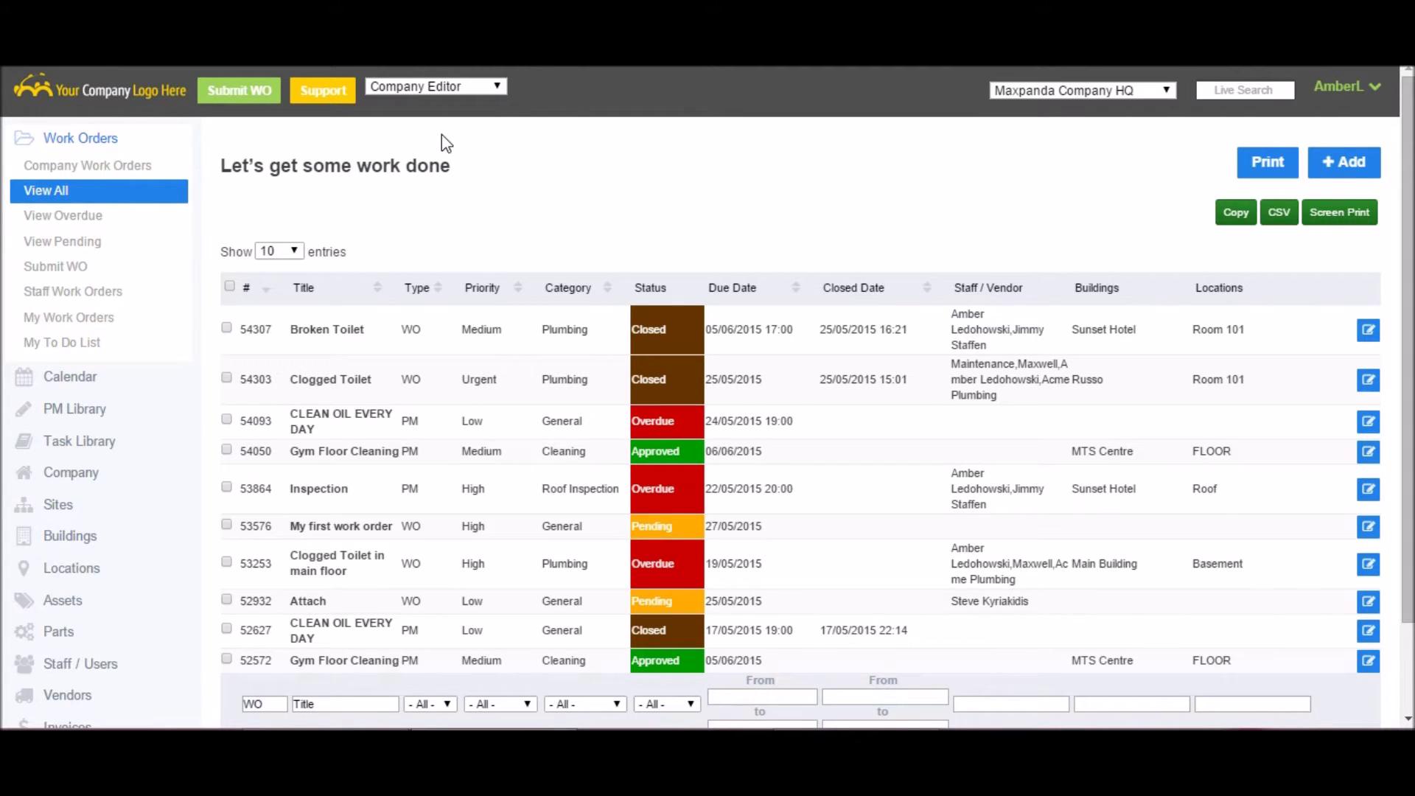
{"action": "left_click", "coordinate": [428, 89]}
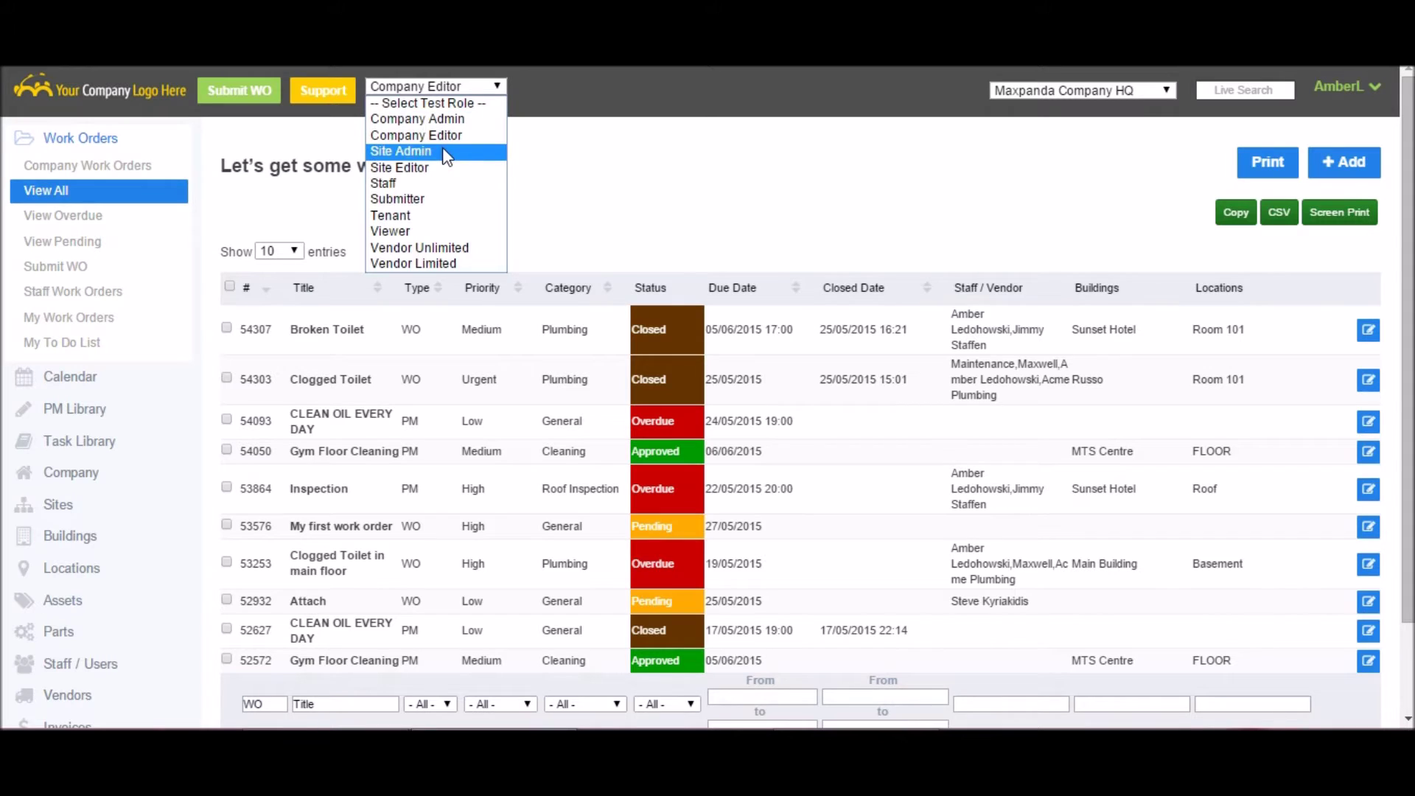
{"action": "left_click", "coordinate": [446, 152]}
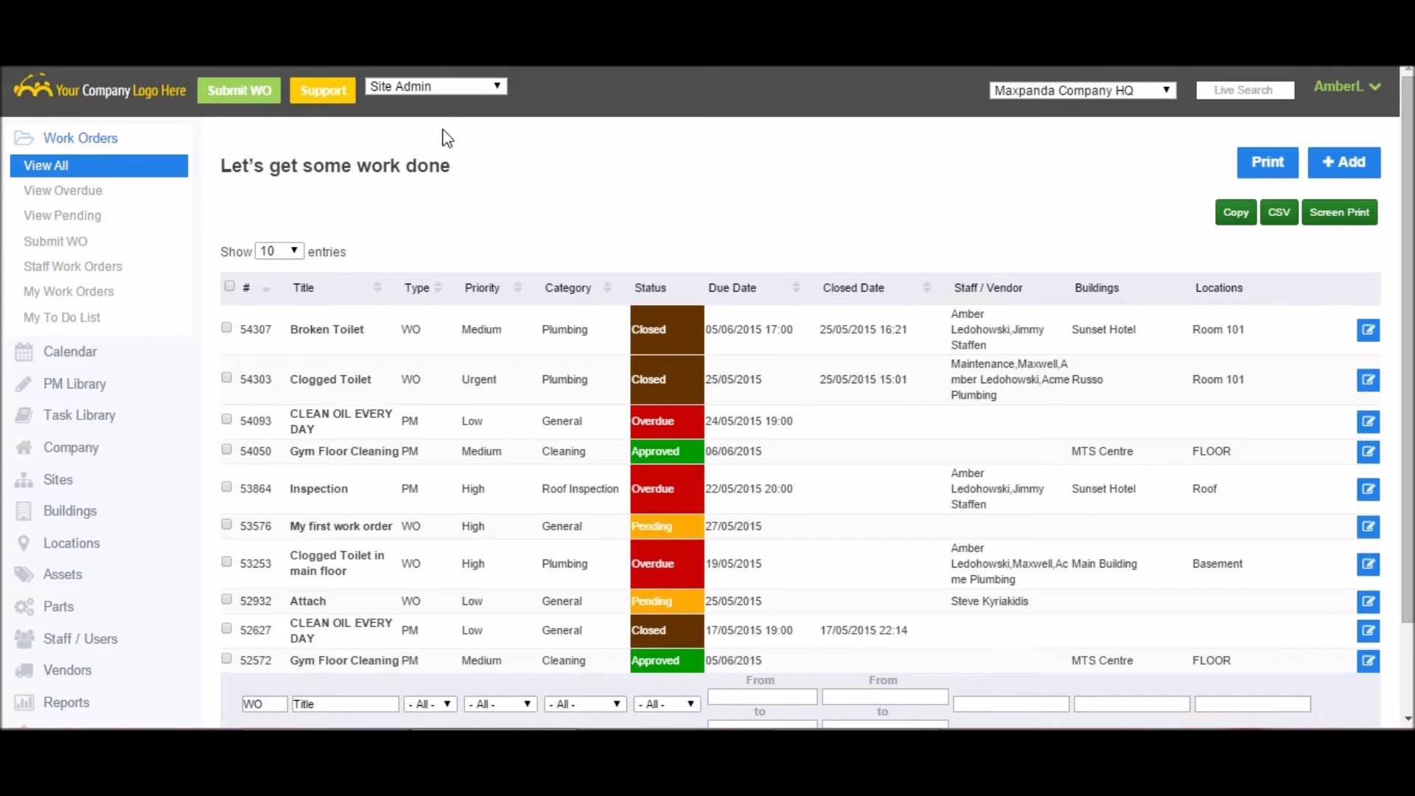
{"action": "left_click", "coordinate": [409, 88]}
{"action": "left_click", "coordinate": [431, 169]}
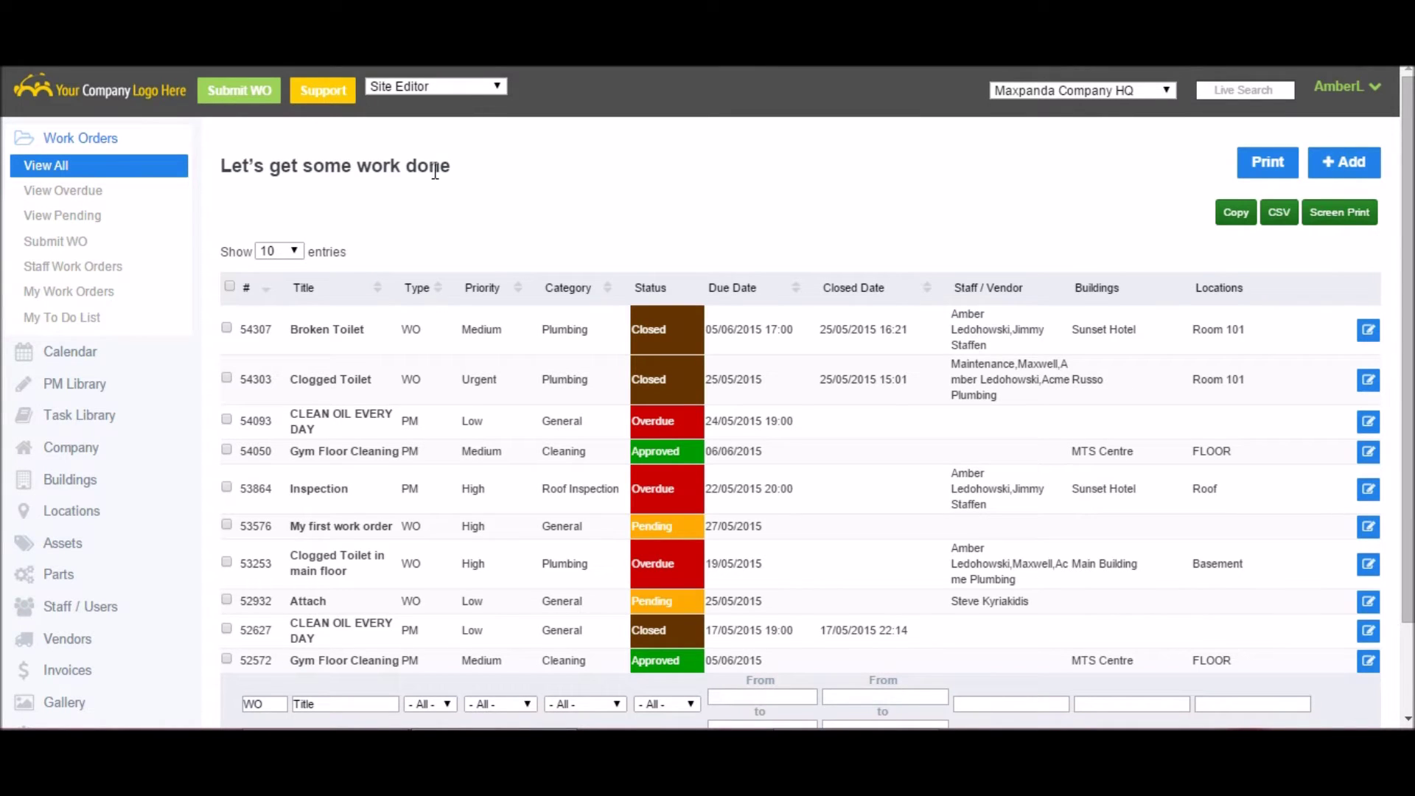
- Switch the test role to Staff to see its to-do list, then to Submitter
{"action": "left_click", "coordinate": [472, 86]}
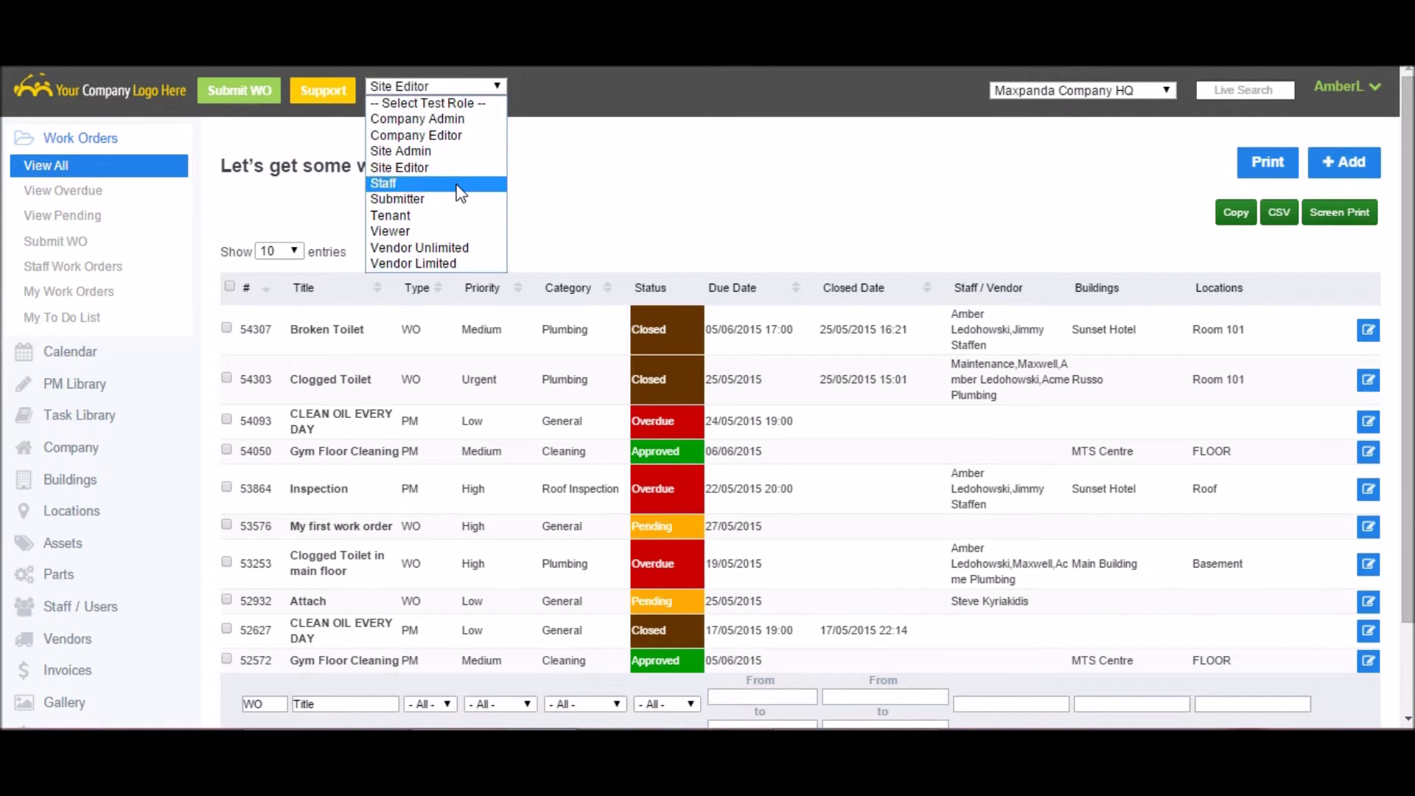
{"action": "left_click", "coordinate": [462, 184]}
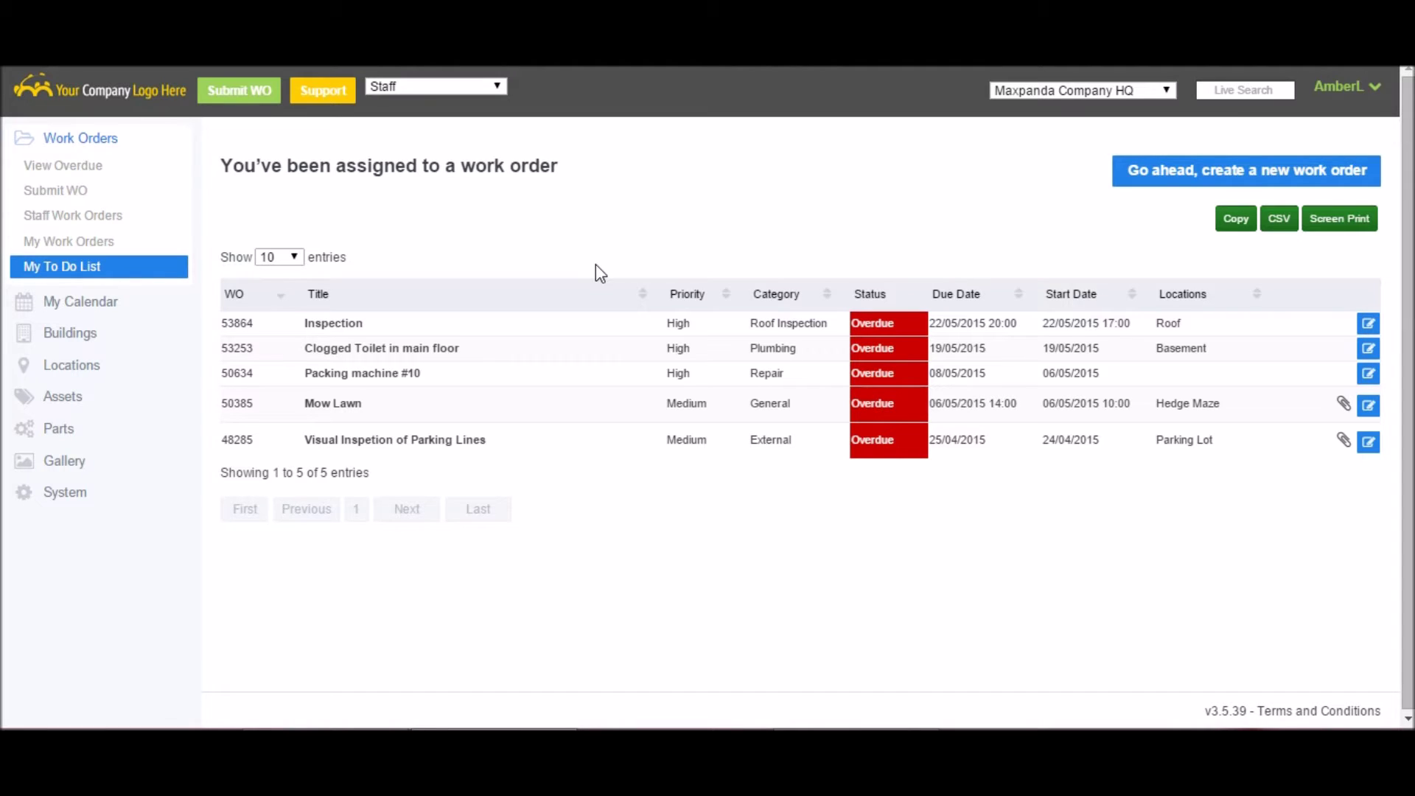
{"action": "left_click", "coordinate": [414, 86]}
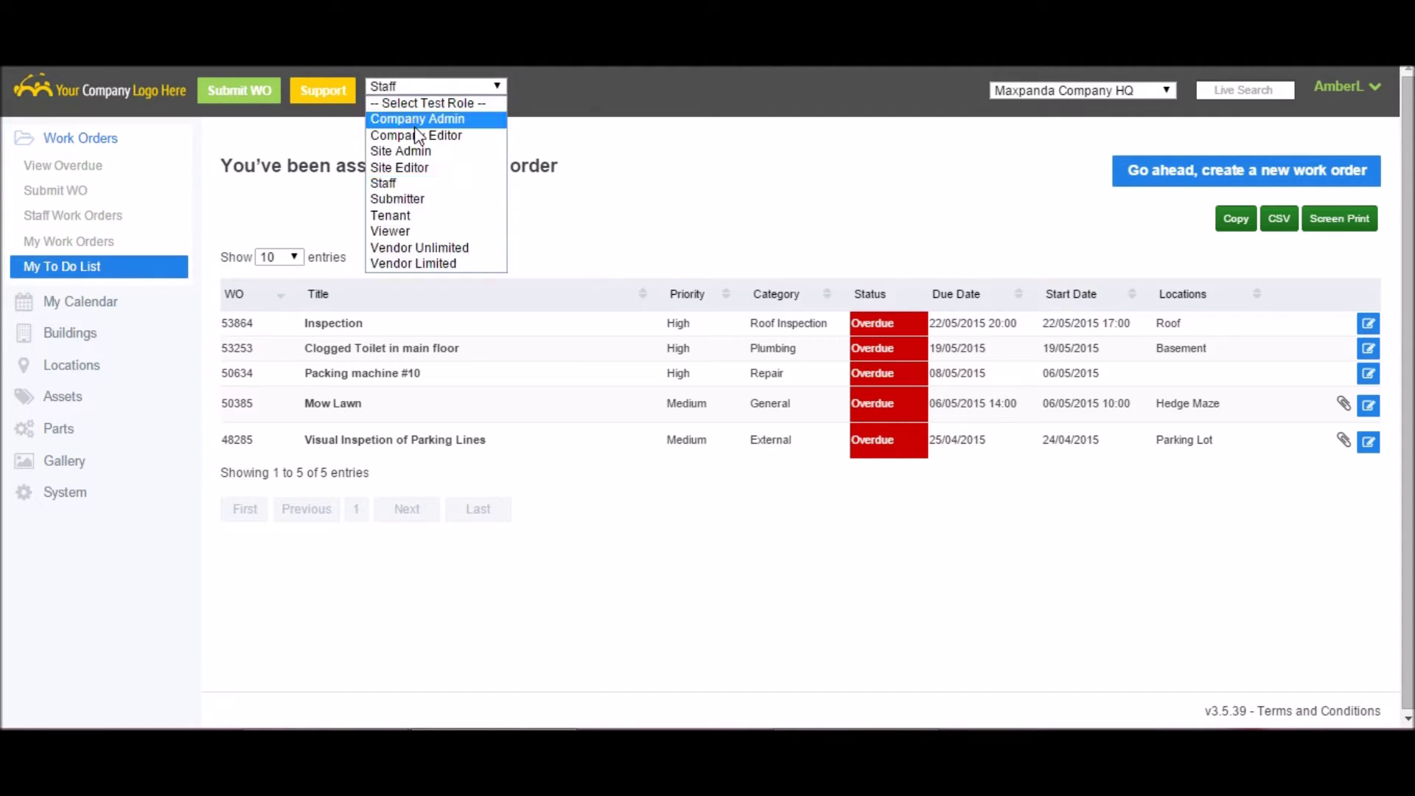
{"action": "left_click", "coordinate": [397, 200]}
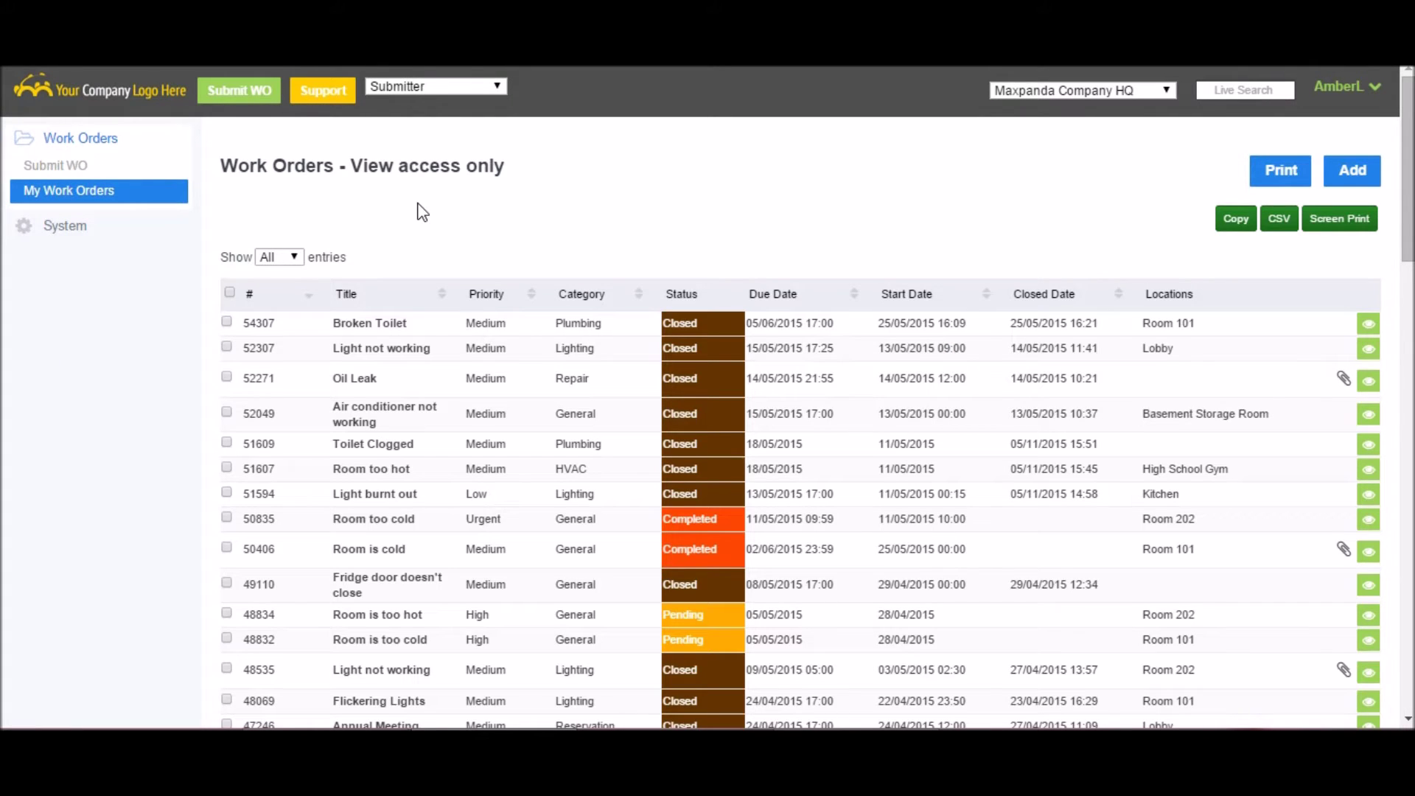
- Preview the app as Viewer, then Vendor Limited, ending as Vendor Unlimited
{"action": "left_click", "coordinate": [414, 86]}
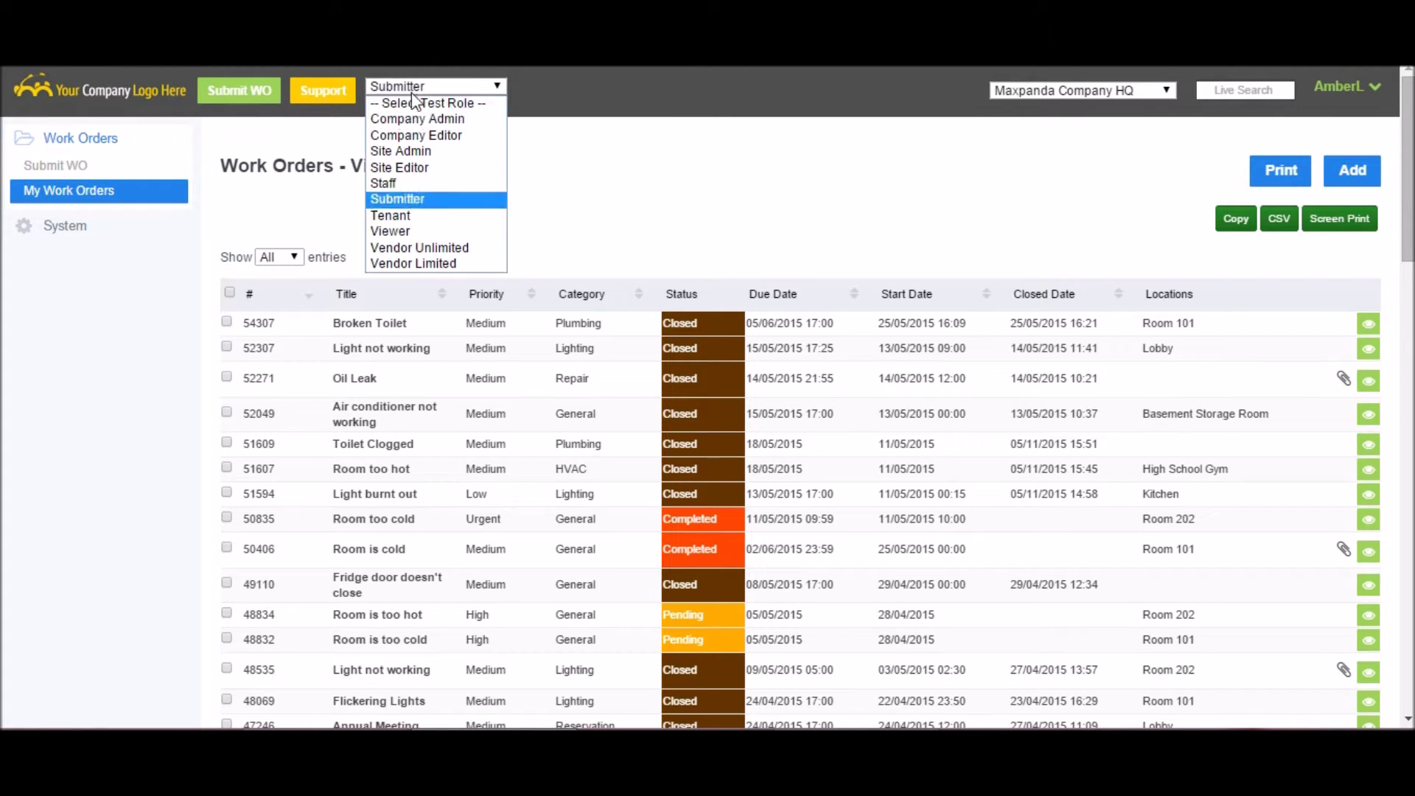
{"action": "left_click", "coordinate": [418, 231]}
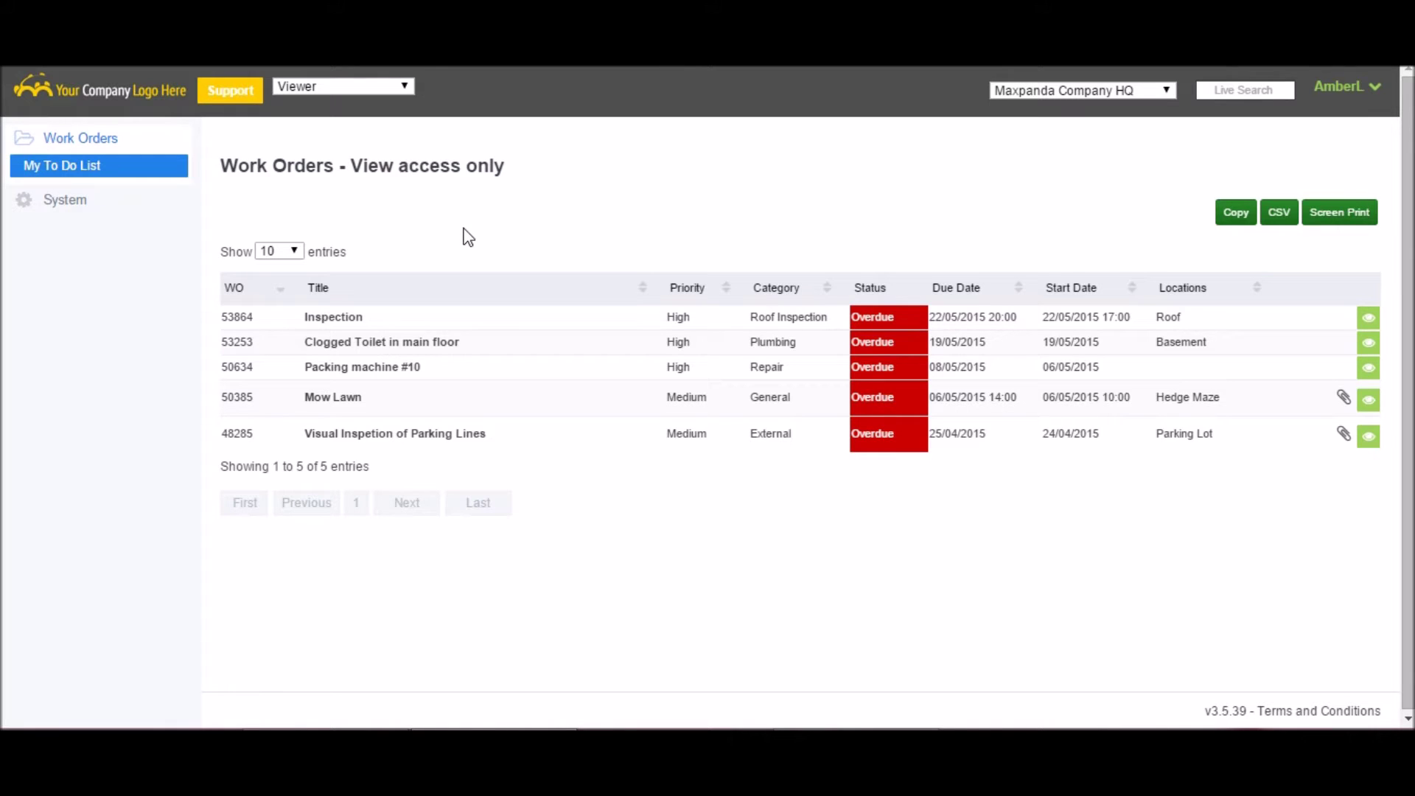
{"action": "left_click", "coordinate": [404, 85]}
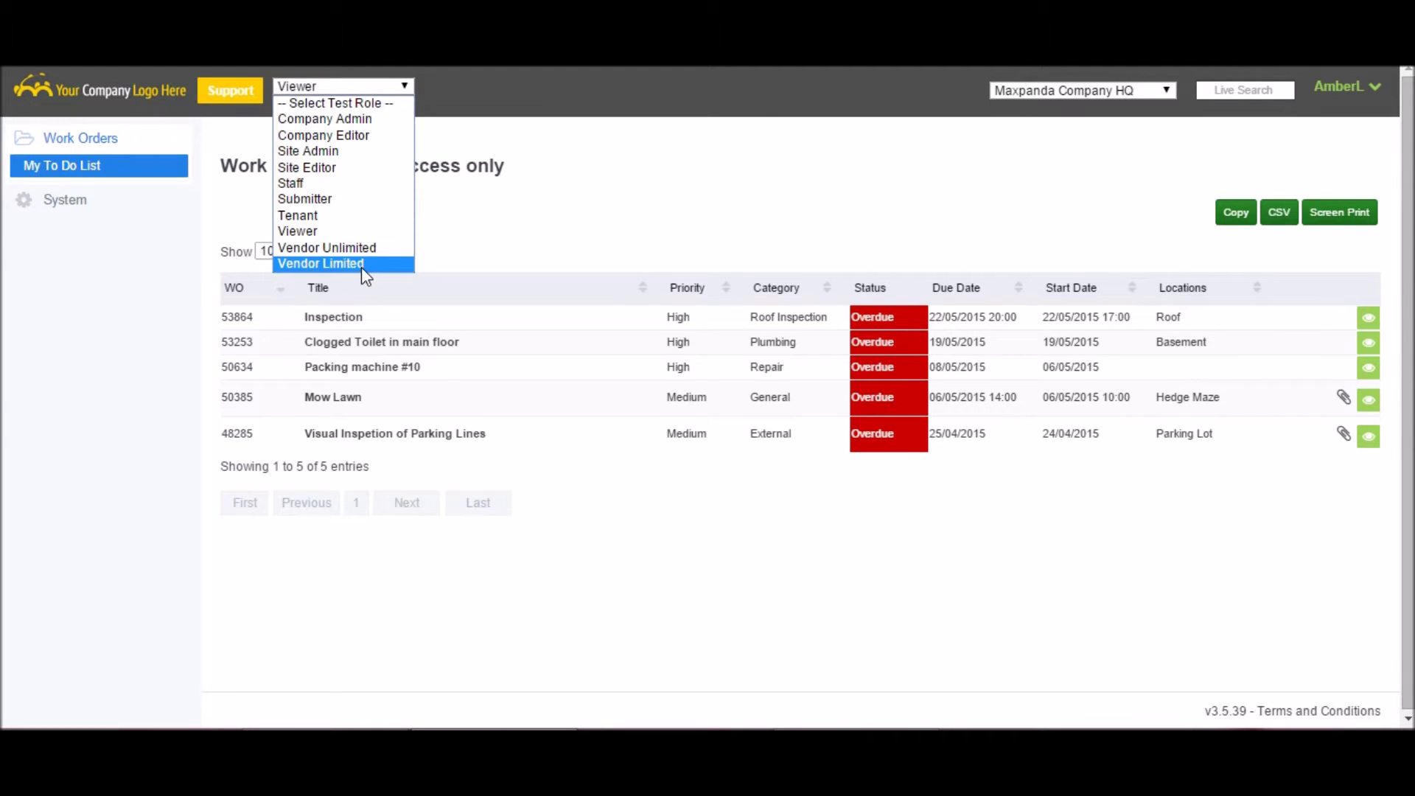
{"action": "left_click", "coordinate": [364, 264]}
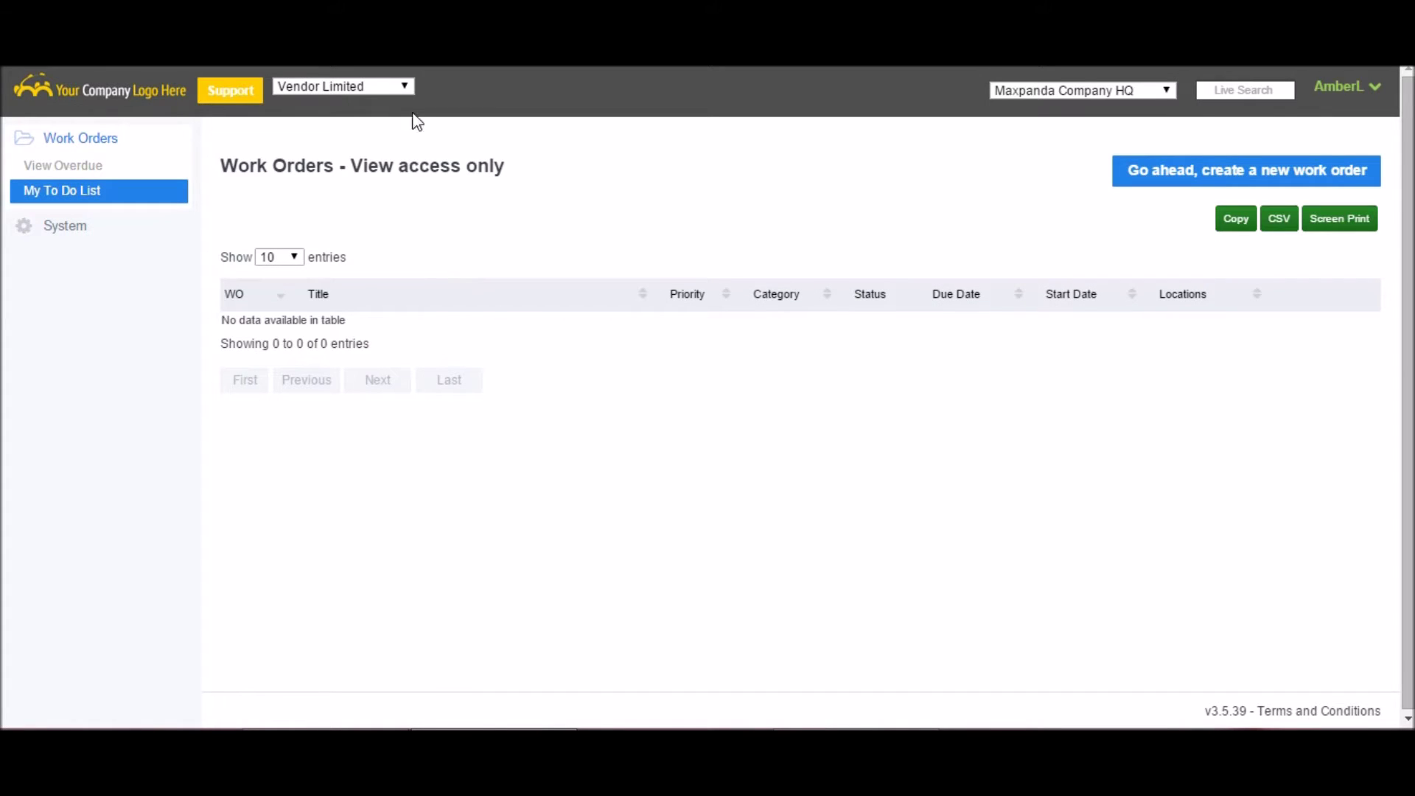
{"action": "left_click", "coordinate": [383, 89]}
{"action": "left_click", "coordinate": [387, 249]}
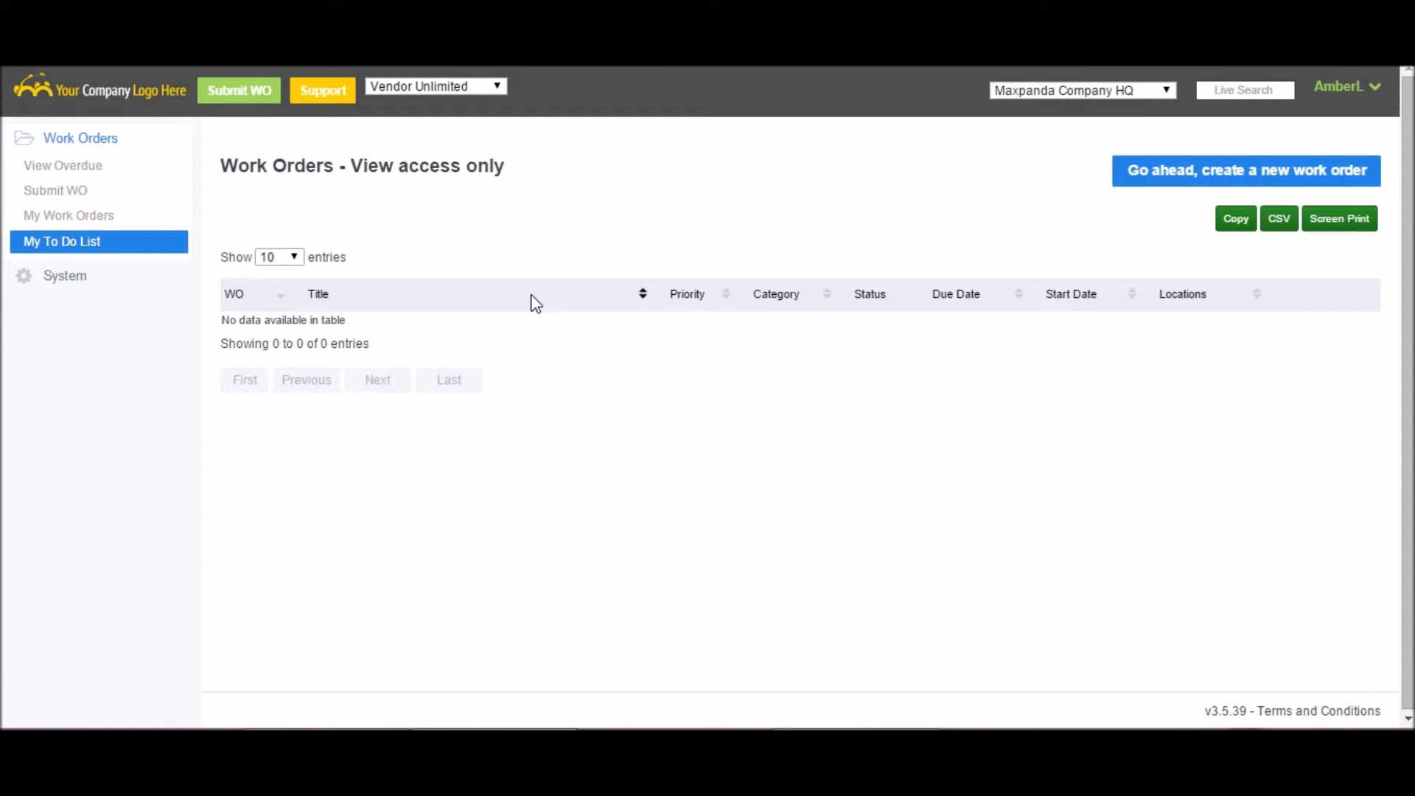
- As Company Admin, open the Guest Services portal settings and expand the Public QR Code section
{"action": "left_click", "coordinate": [414, 90]}
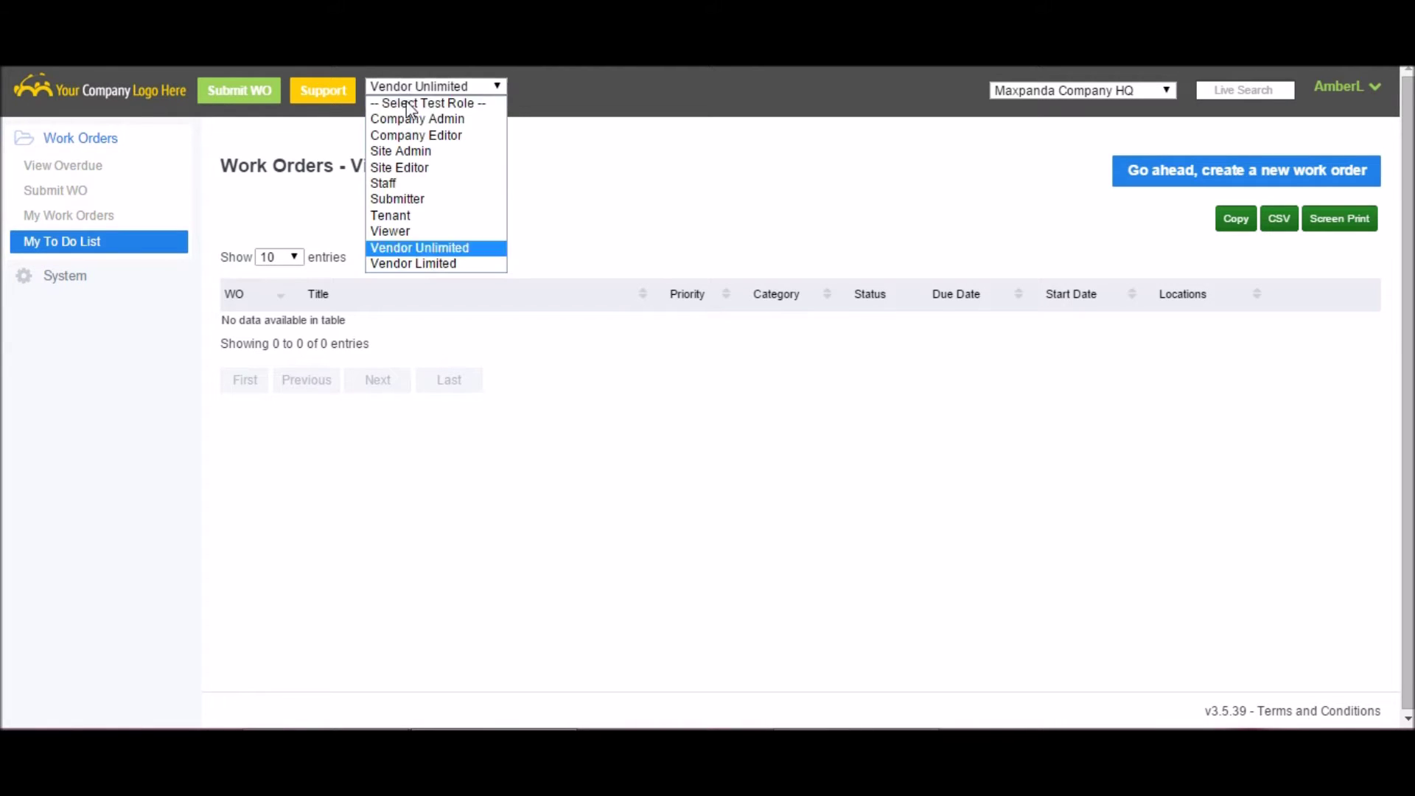
{"action": "left_click", "coordinate": [415, 119]}
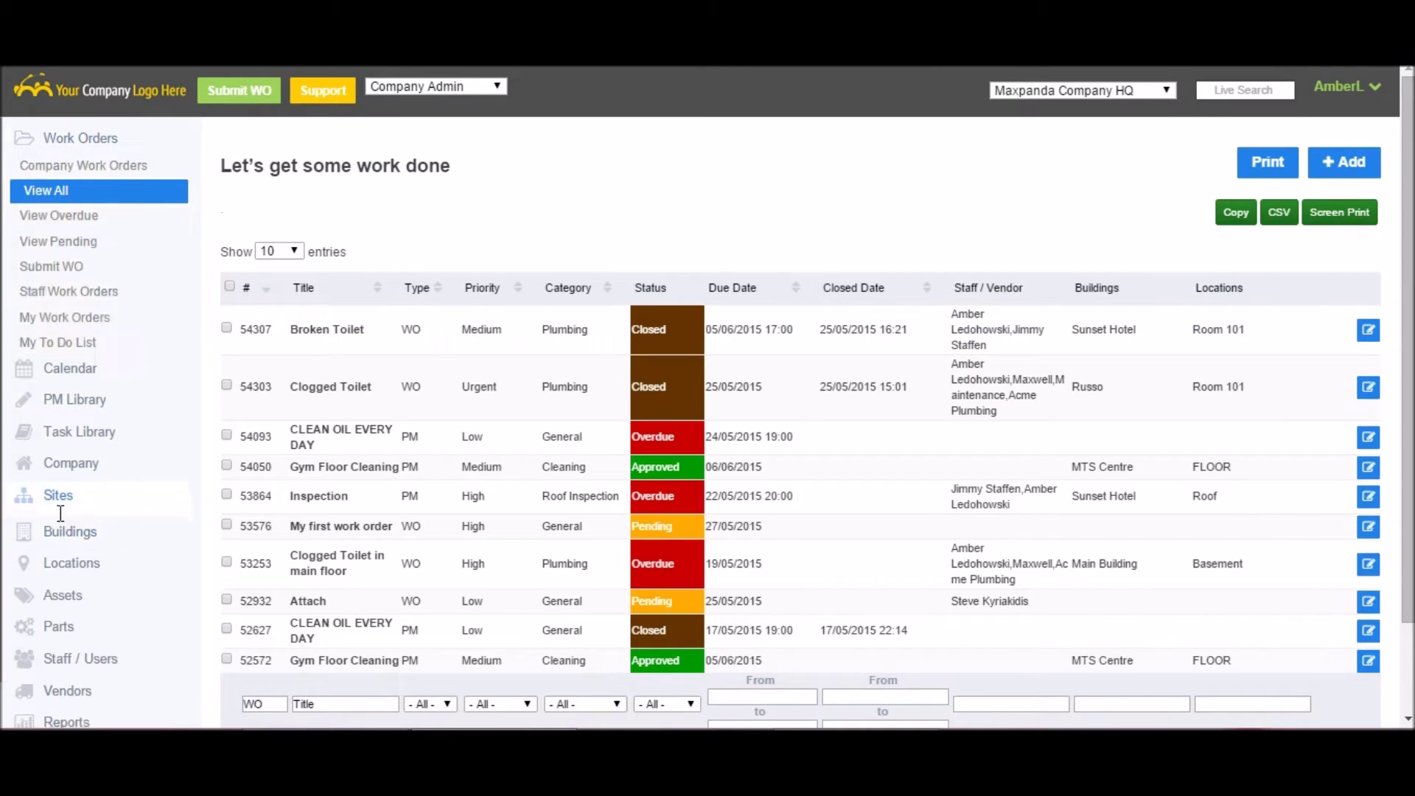
{"action": "left_click", "coordinate": [65, 374]}
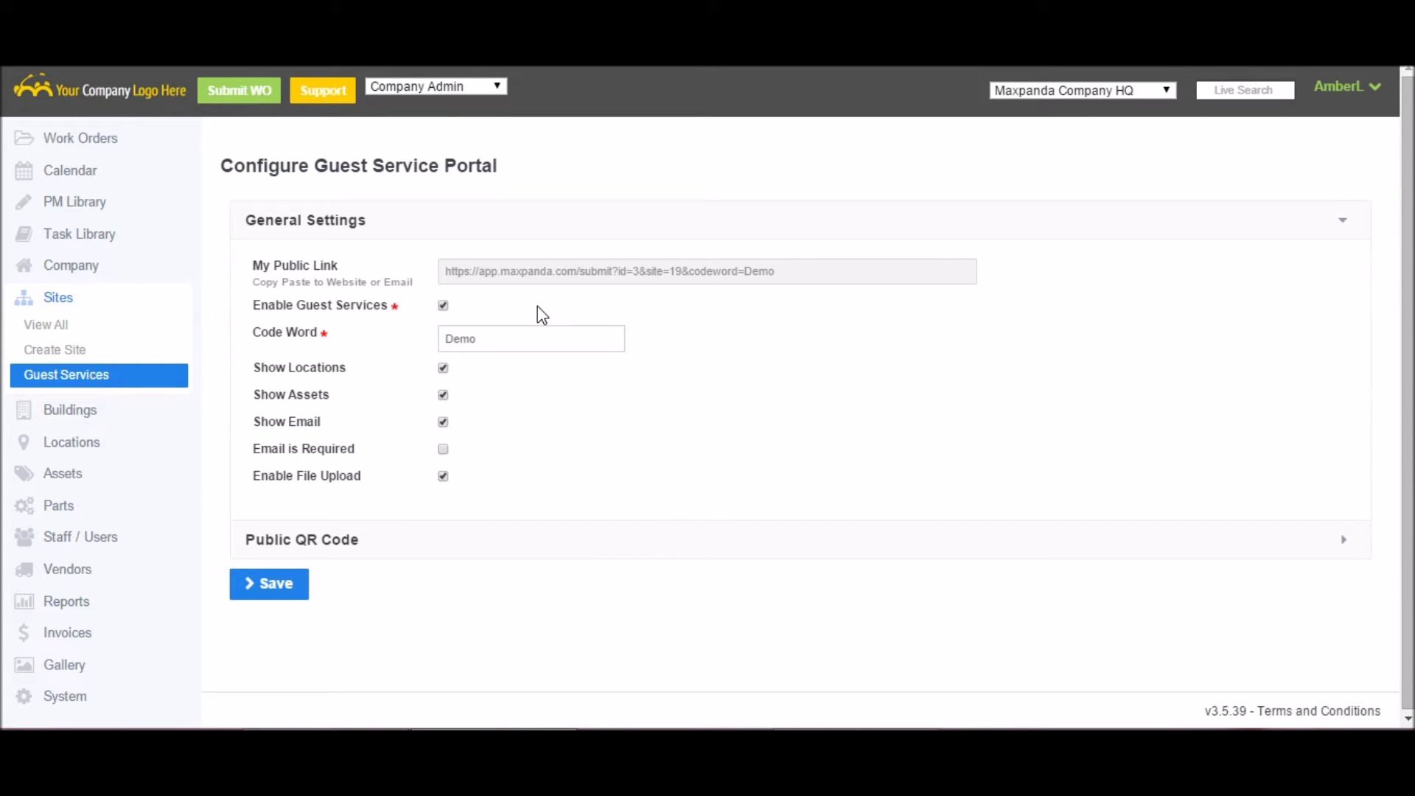
{"action": "left_click", "coordinate": [483, 546]}
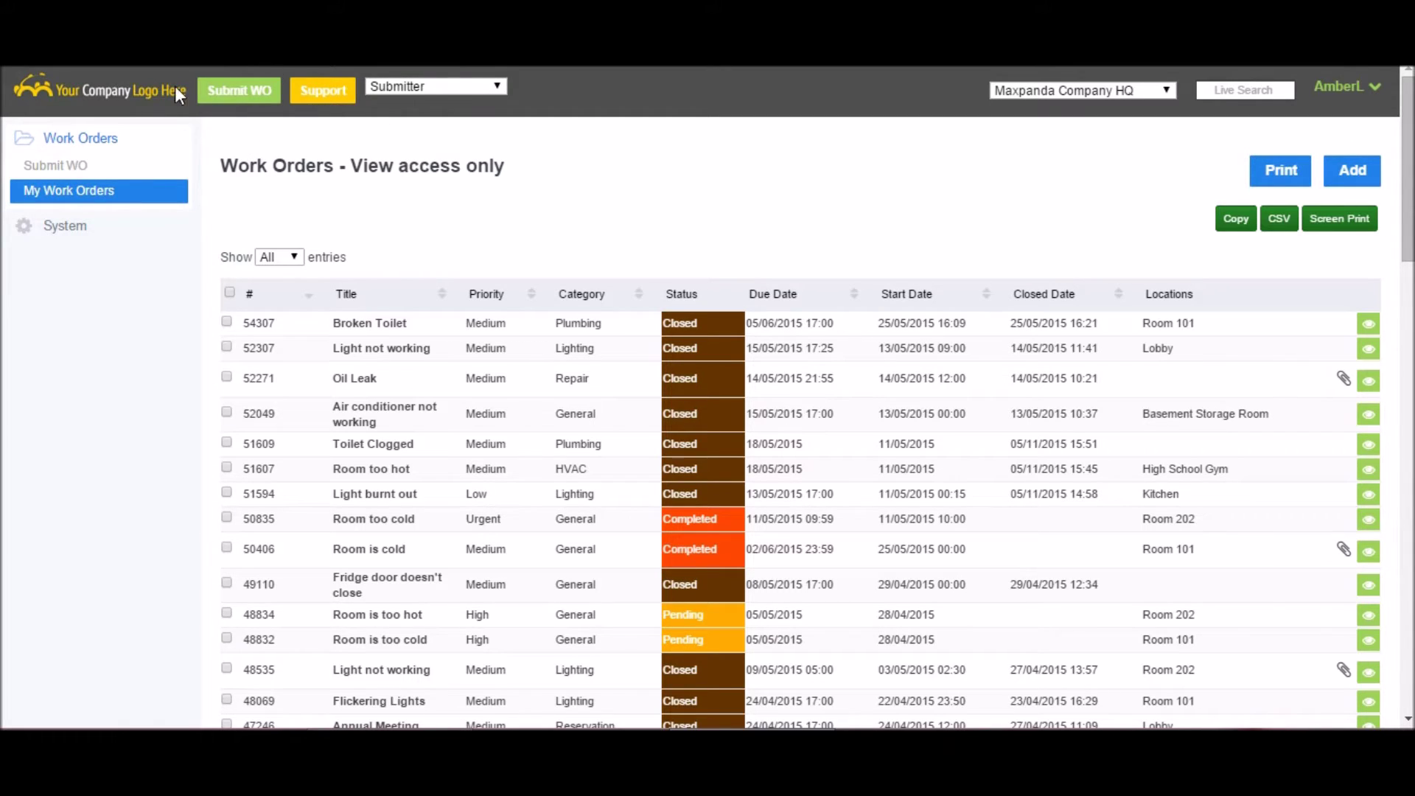
- Start a new work order titled 'Light burnt out' with Lighting category and Urgent priority
{"action": "left_click", "coordinate": [57, 167]}
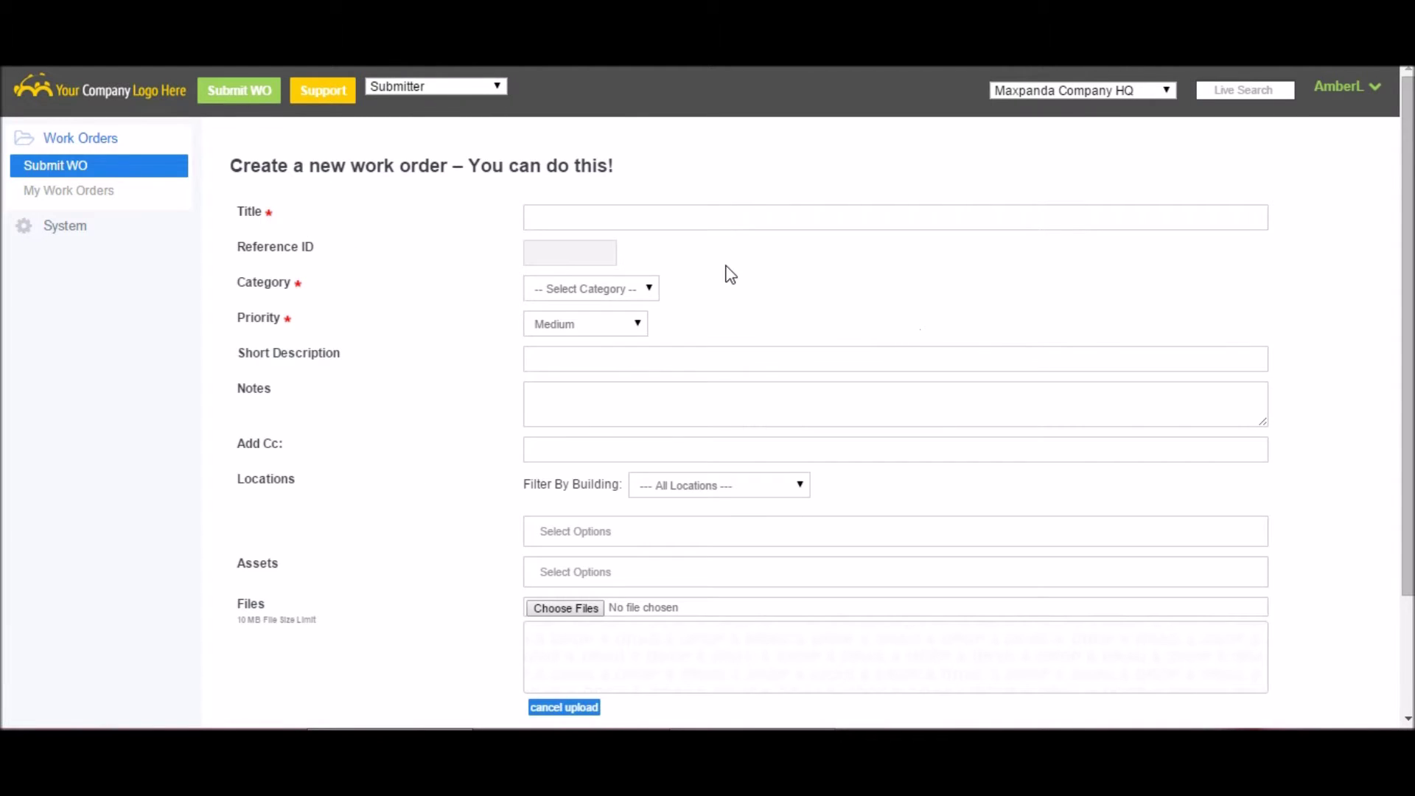
{"action": "scroll", "coordinate": [726, 273], "scroll_direction": "down", "scroll_amount": 3}
{"action": "scroll", "coordinate": [726, 273], "scroll_direction": "up", "scroll_amount": 3}
{"action": "left_click", "coordinate": [679, 229]}
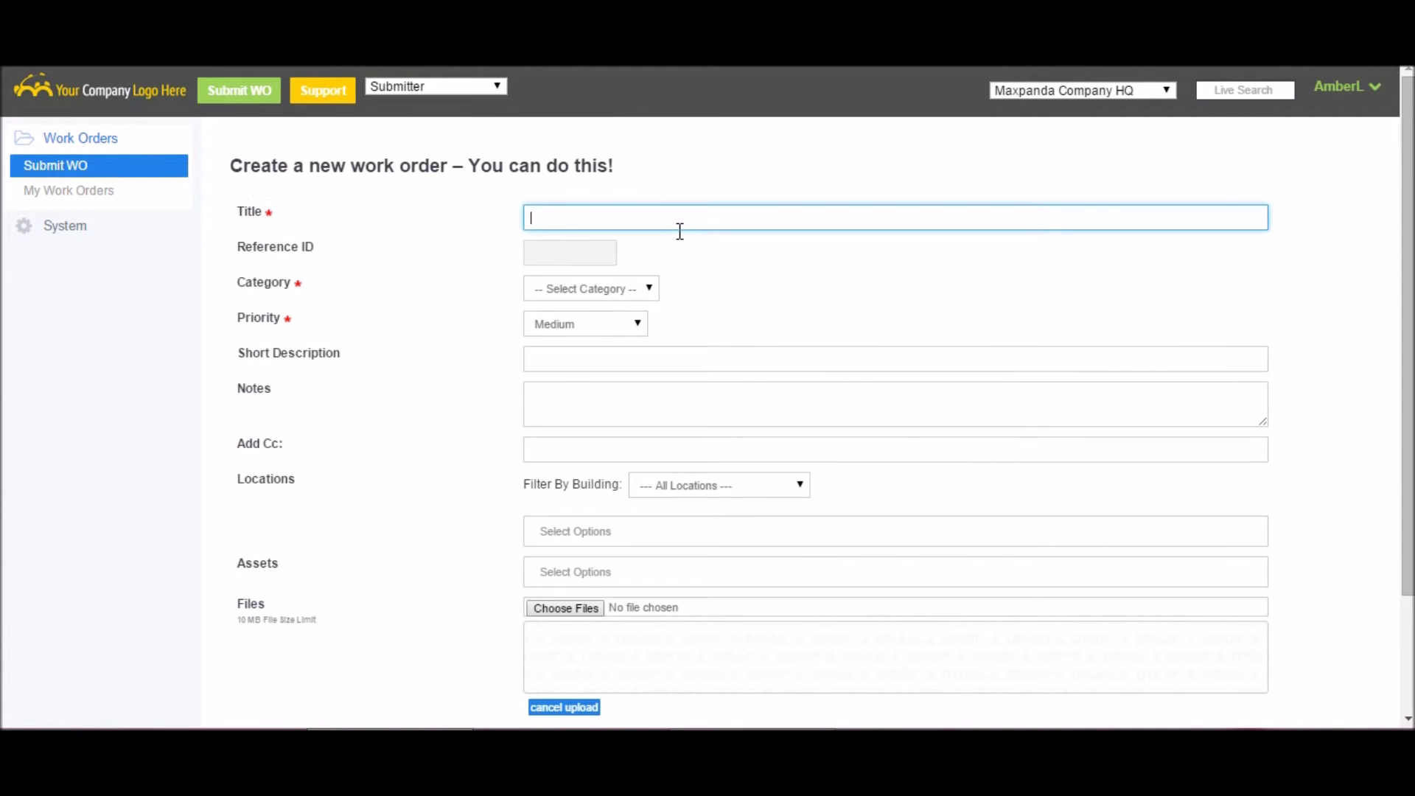
{"action": "type", "text": "Light burnt out"}
{"action": "left_click", "coordinate": [621, 291]}
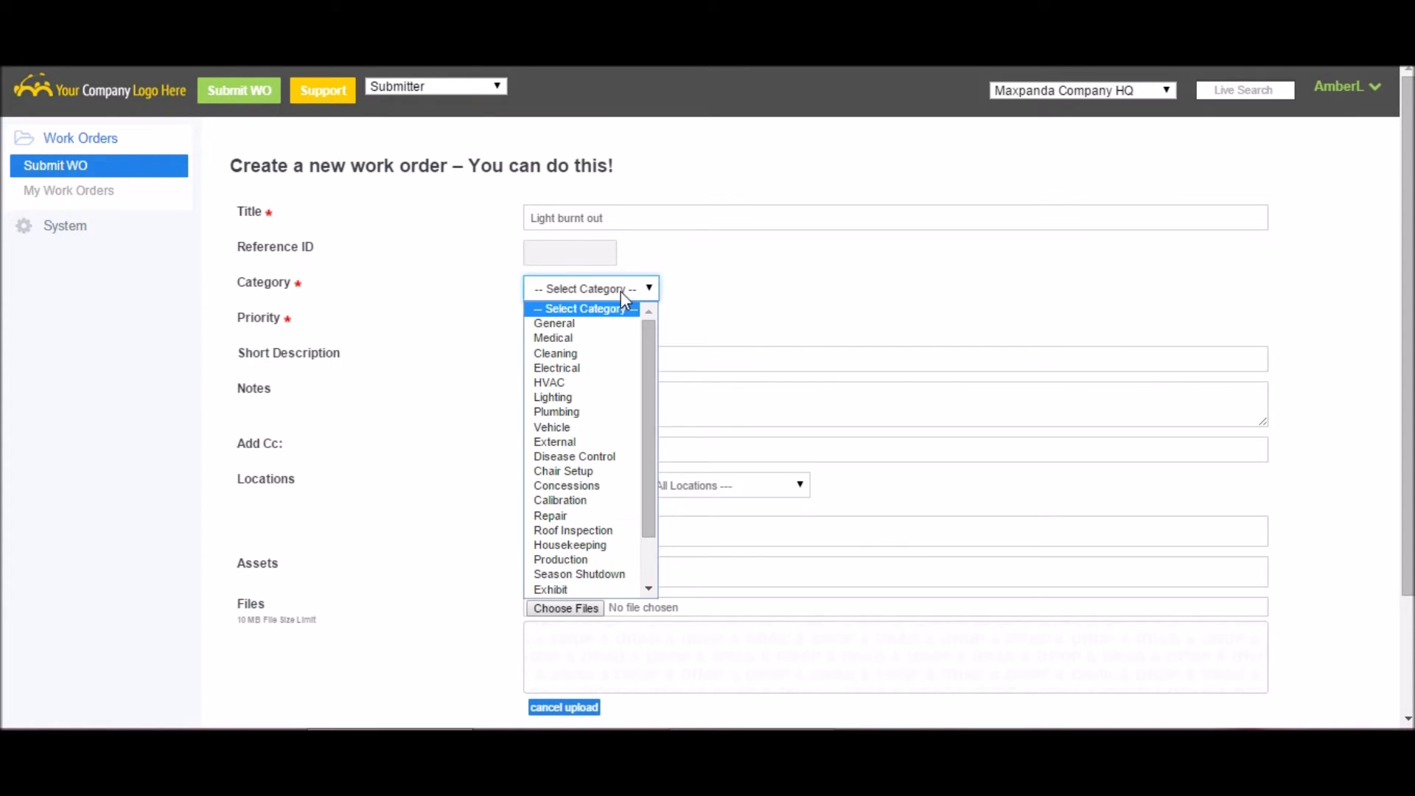
{"action": "left_click", "coordinate": [599, 399]}
{"action": "left_click", "coordinate": [563, 328]}
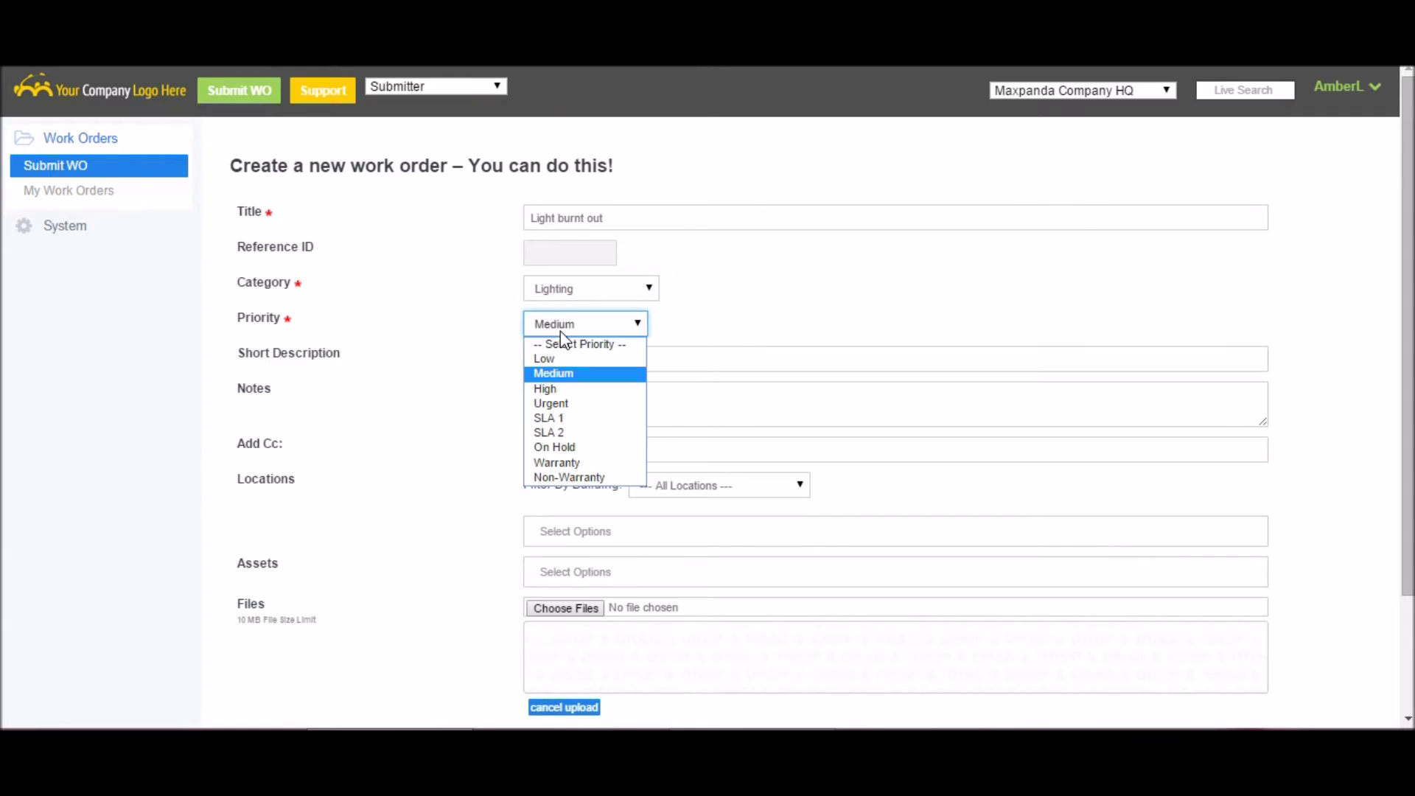
{"action": "left_click", "coordinate": [574, 403]}
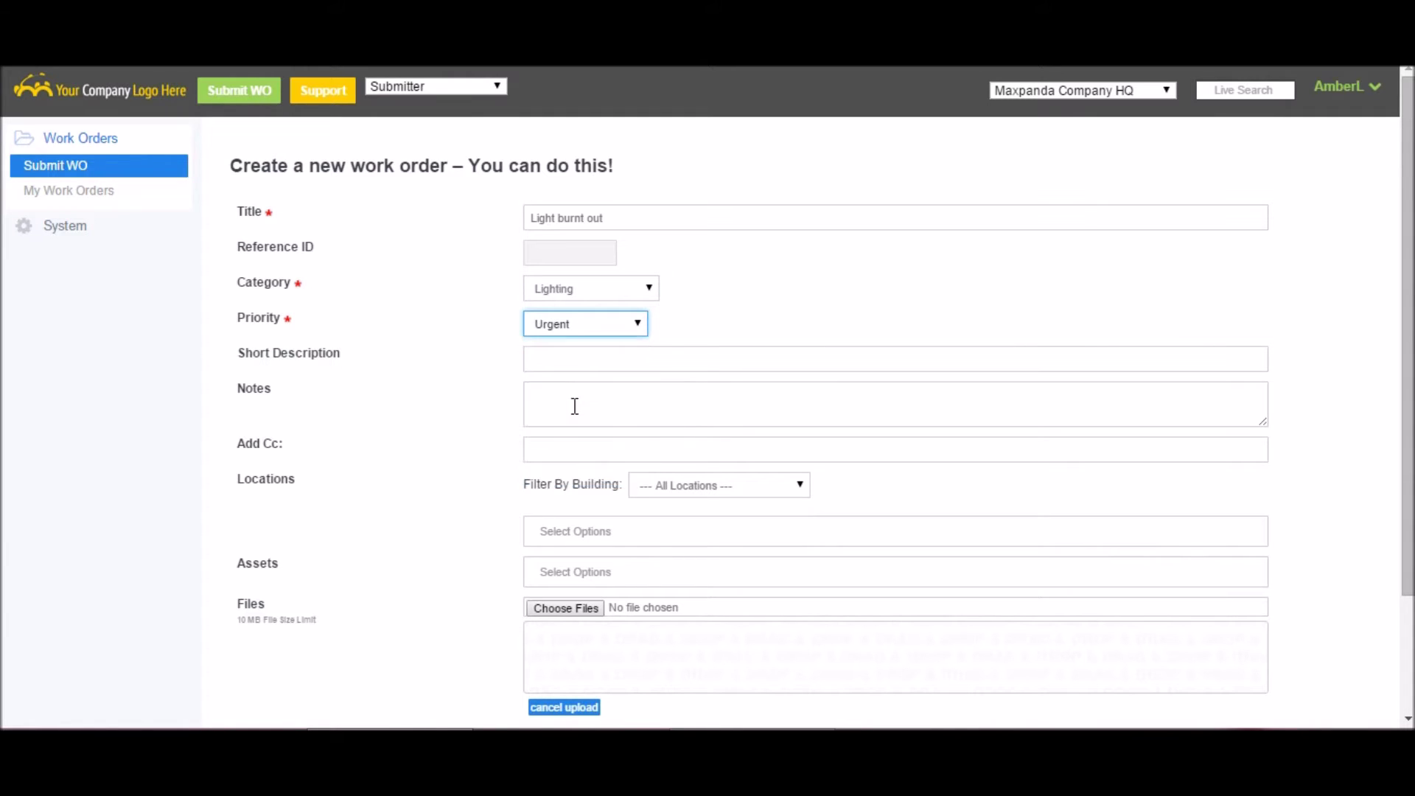
- Set the location to Sunset Hotel - Room 101 via the Sunset Hotel filter and submit the order
{"action": "scroll", "coordinate": [575, 407], "scroll_direction": "down", "scroll_amount": 2}
{"action": "left_click", "coordinate": [568, 255]}
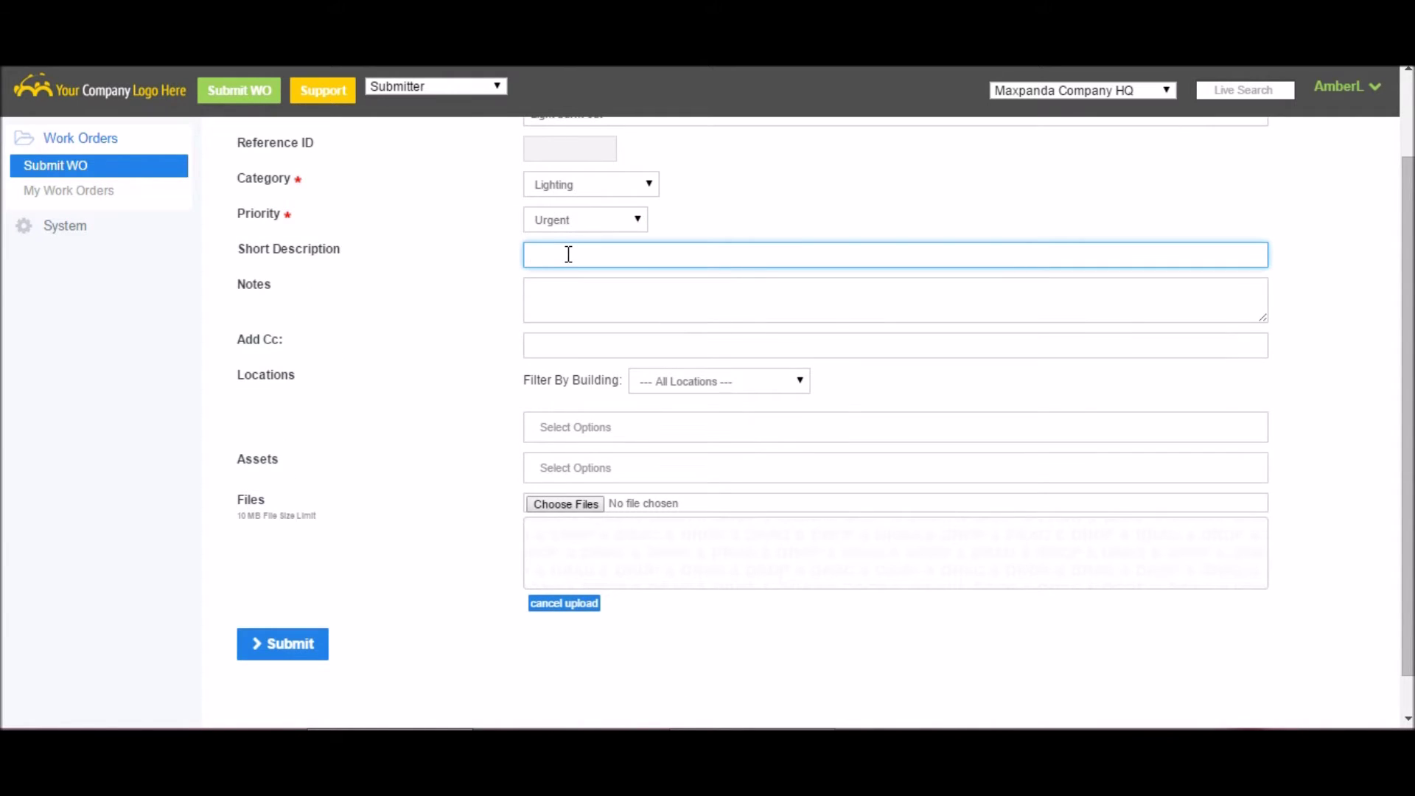
{"action": "left_click", "coordinate": [577, 313]}
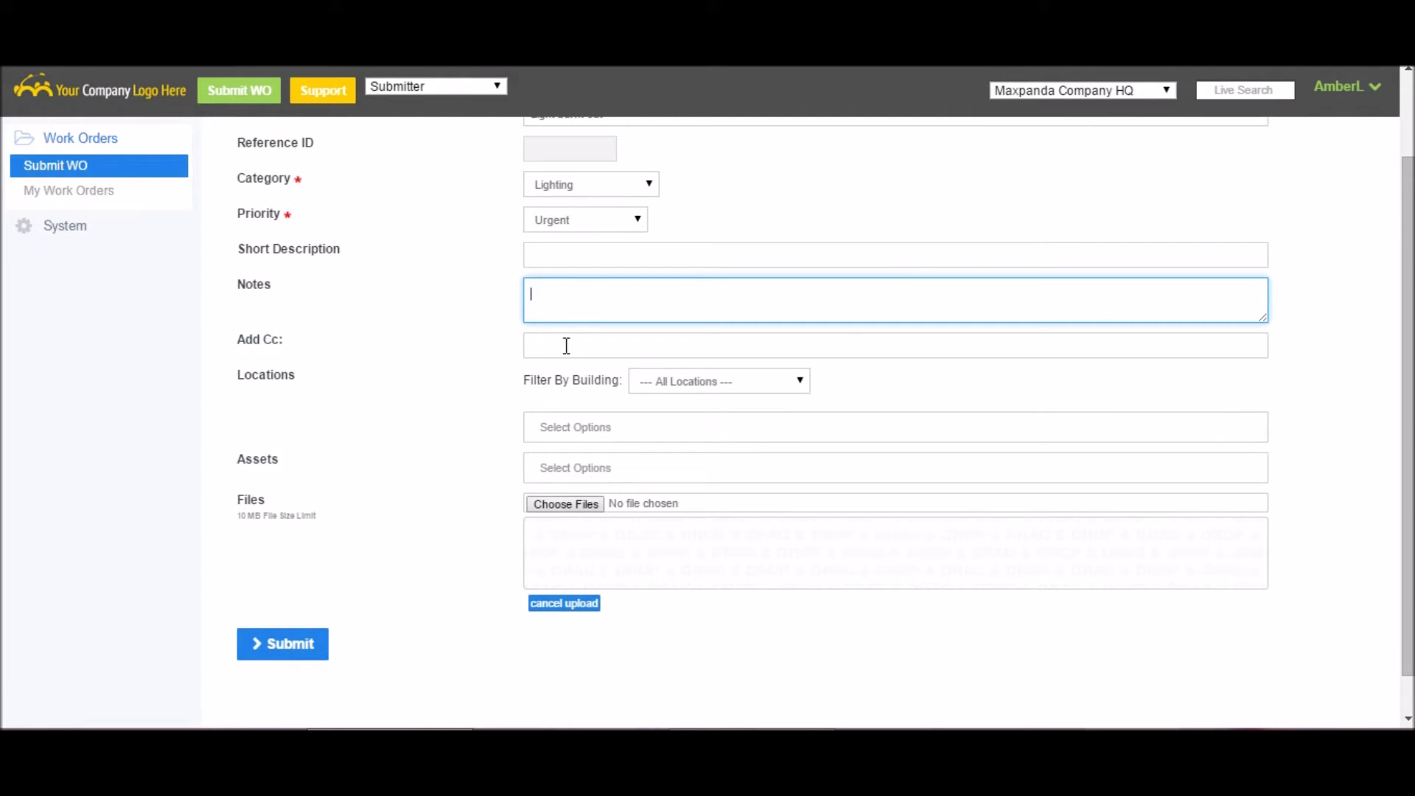
{"action": "left_click", "coordinate": [566, 346]}
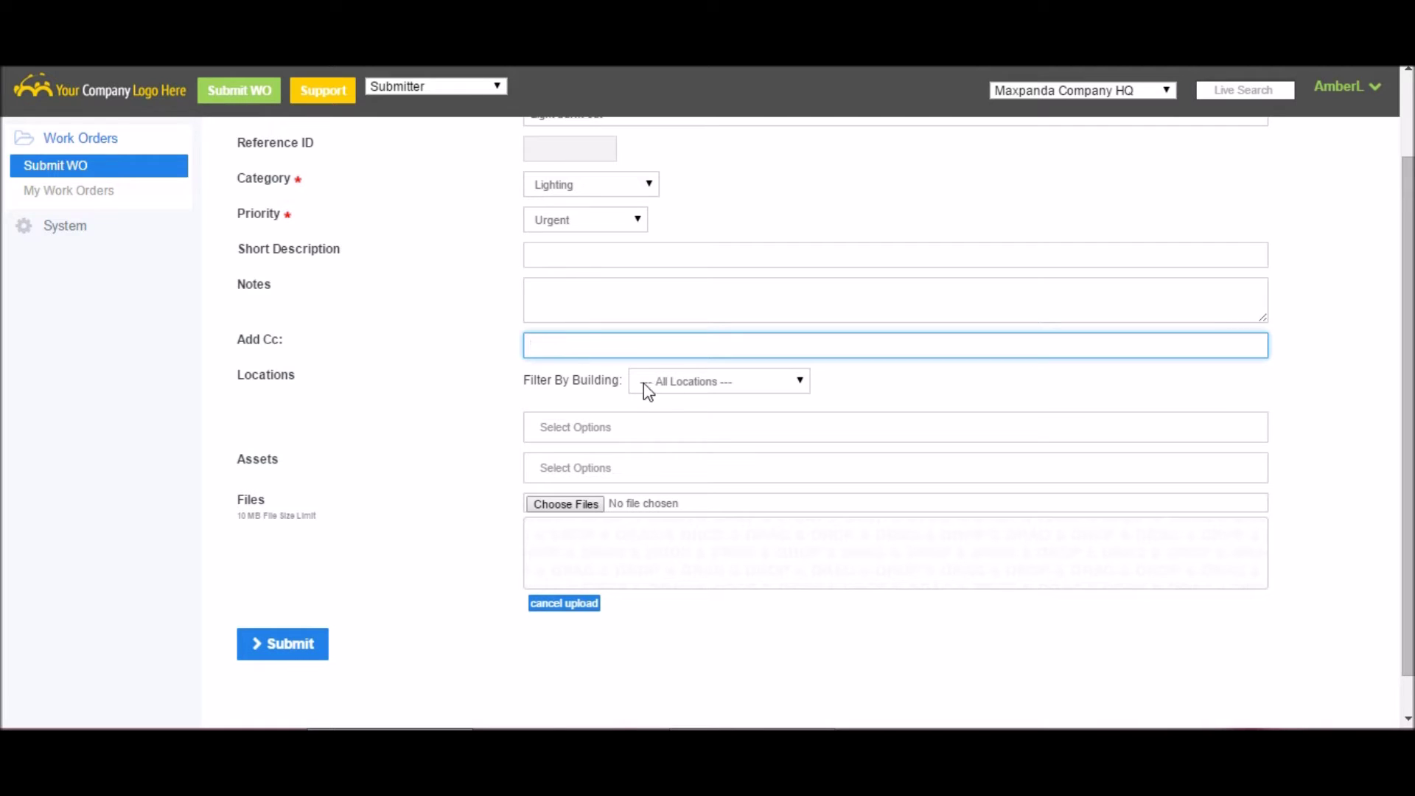
{"action": "left_click", "coordinate": [695, 381]}
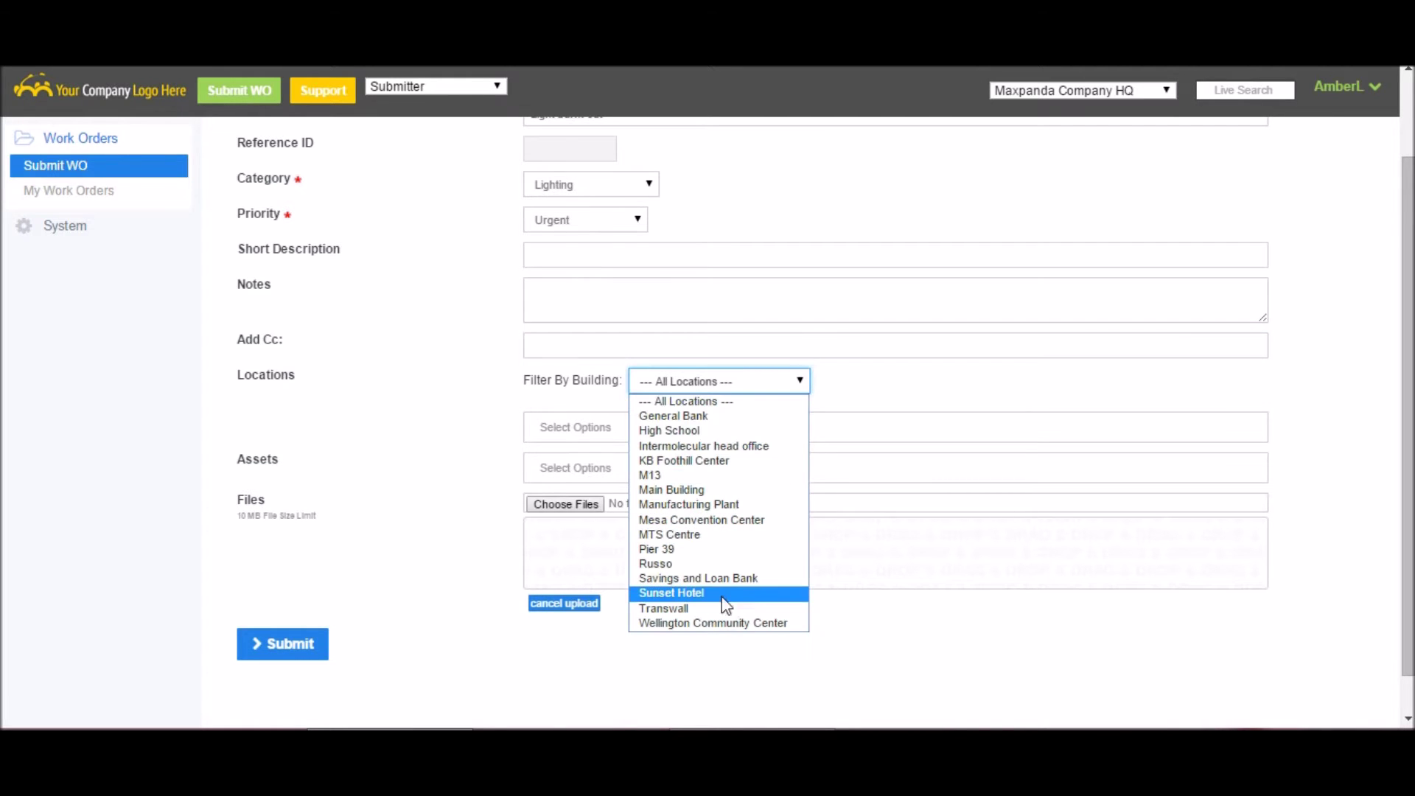
{"action": "left_click", "coordinate": [712, 594]}
{"action": "left_click", "coordinate": [577, 431]}
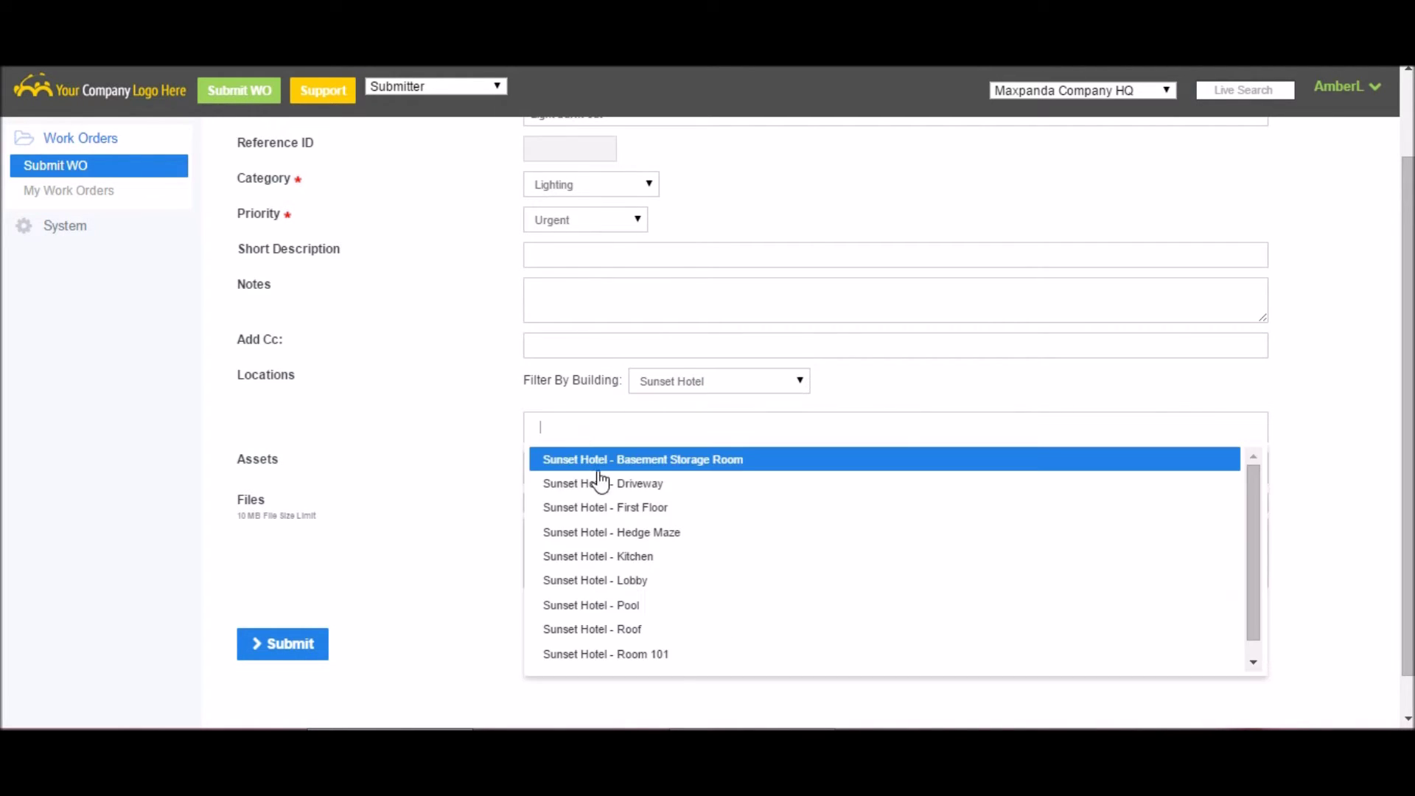
{"action": "left_click", "coordinate": [681, 667]}
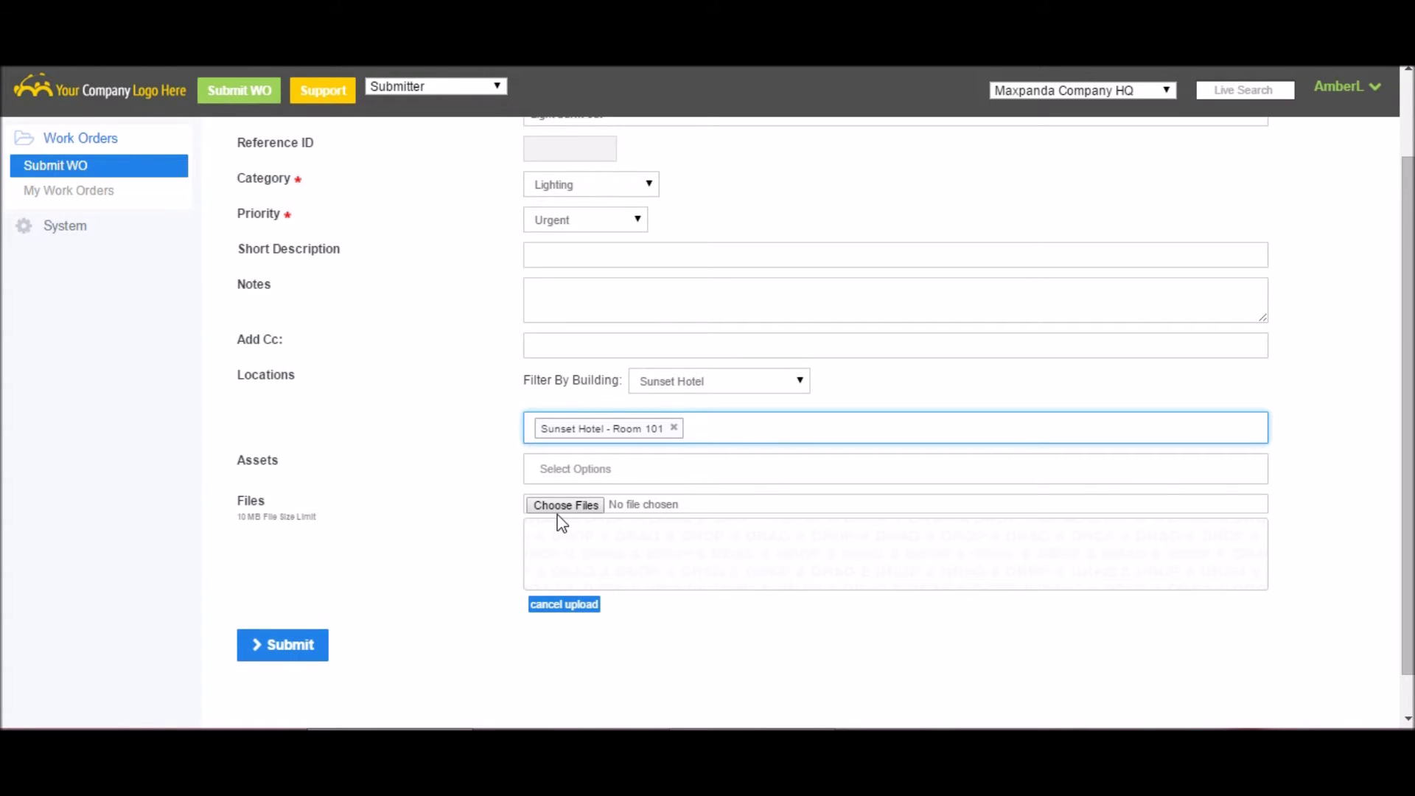
{"action": "left_click", "coordinate": [282, 658]}
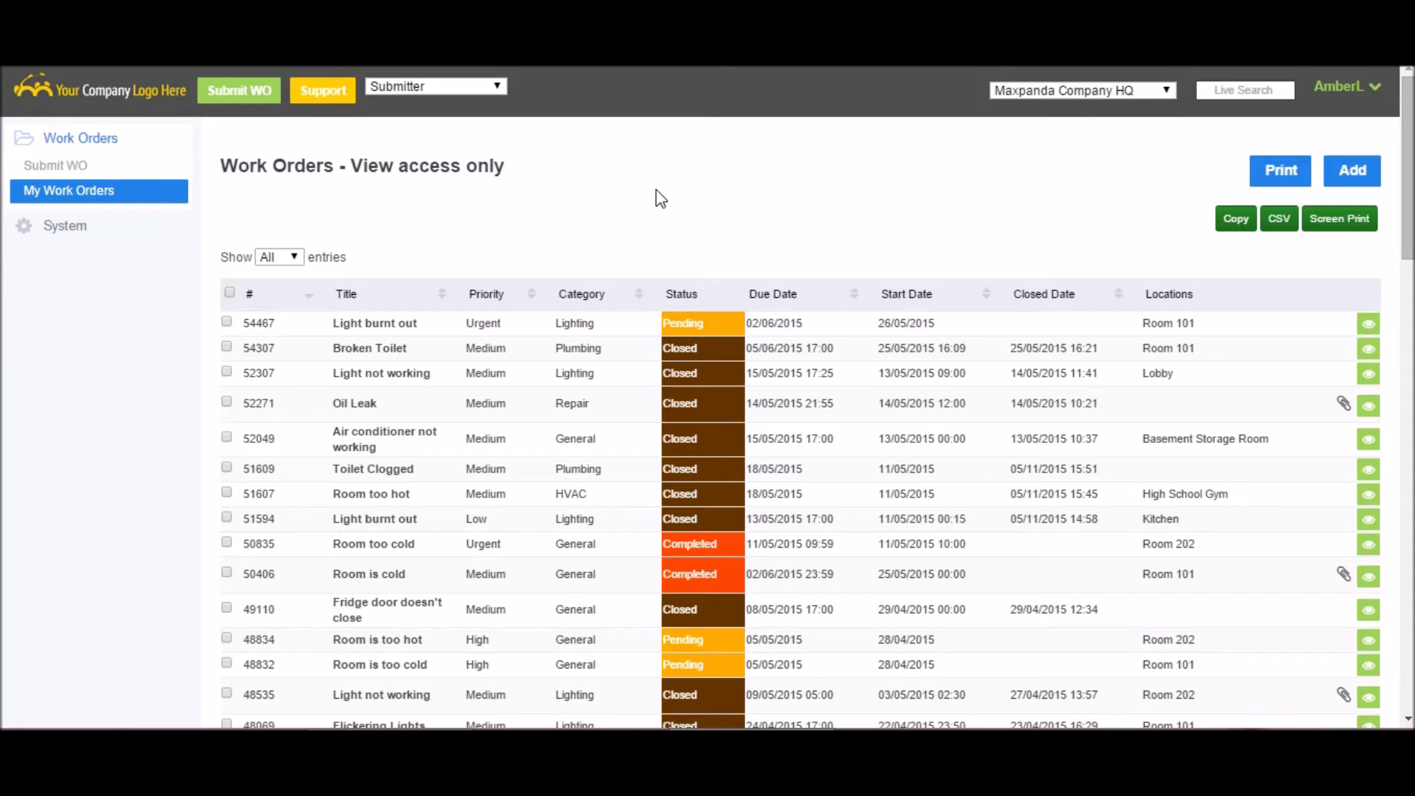
- Switch the test role back to Company Admin and highlight the first work order's details
{"action": "left_click", "coordinate": [482, 86]}
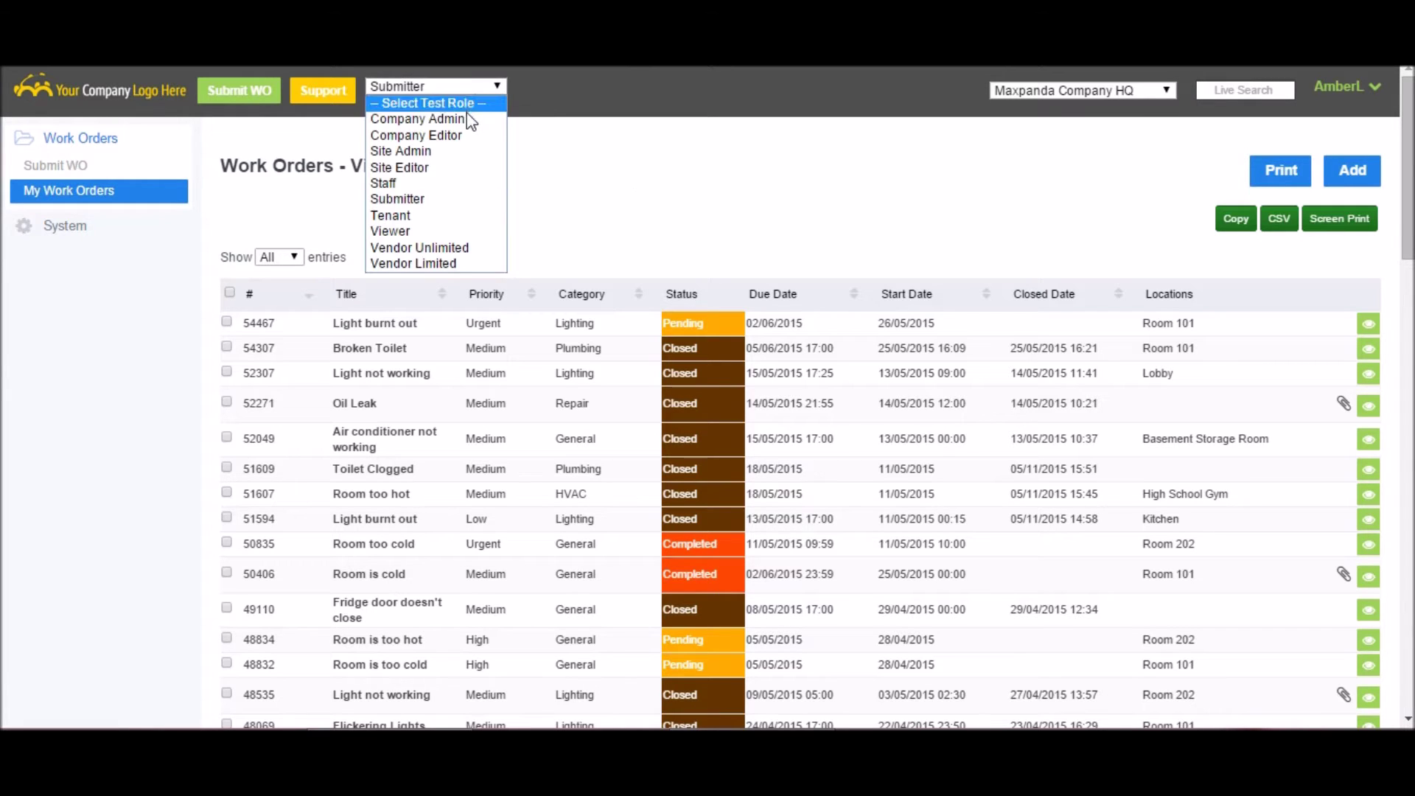
{"action": "left_click", "coordinate": [464, 118]}
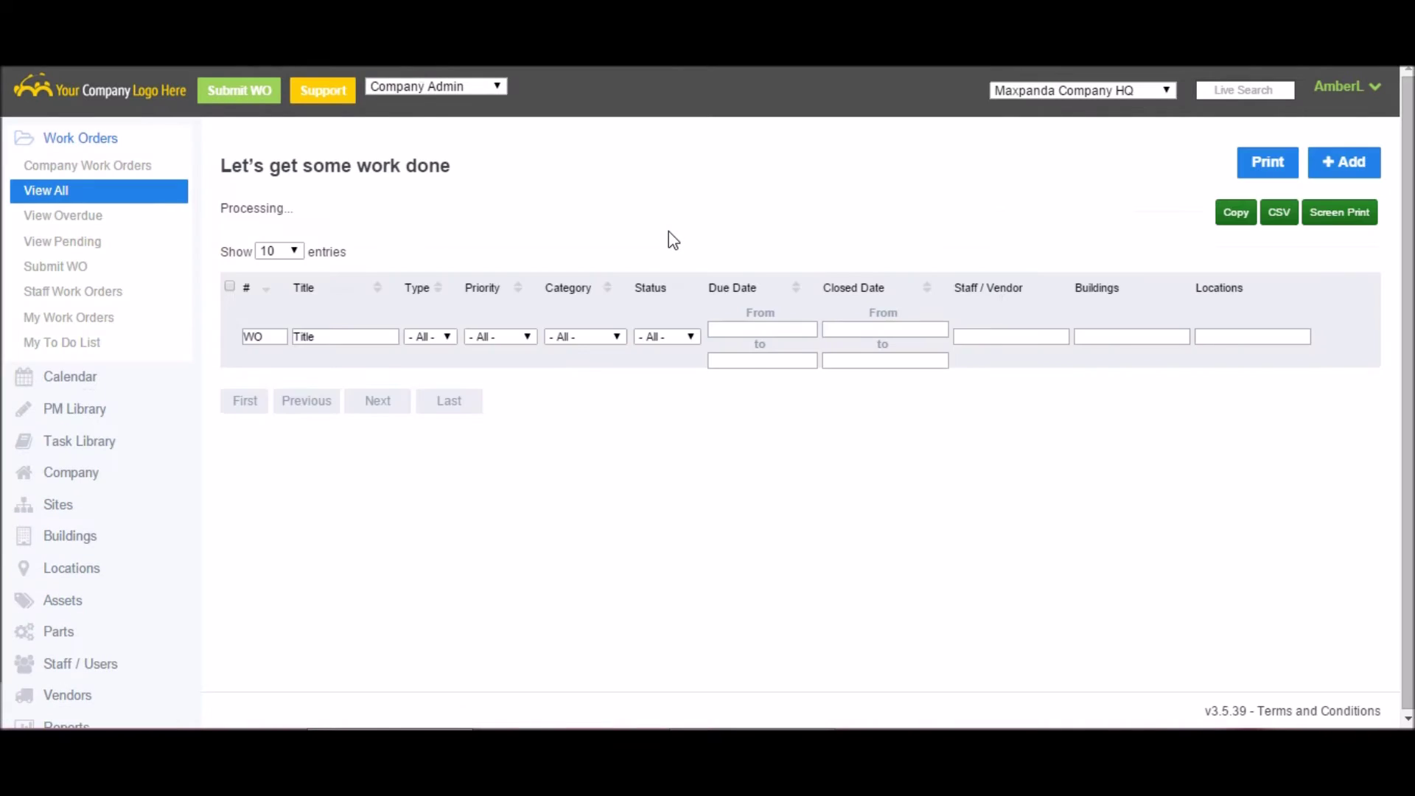
{"action": "left_click_drag", "start_coordinate": [237, 324], "coordinate": [1286, 319]}
- Open work order 54467 for editing and change its priority to Medium
{"action": "left_click", "coordinate": [670, 155]}
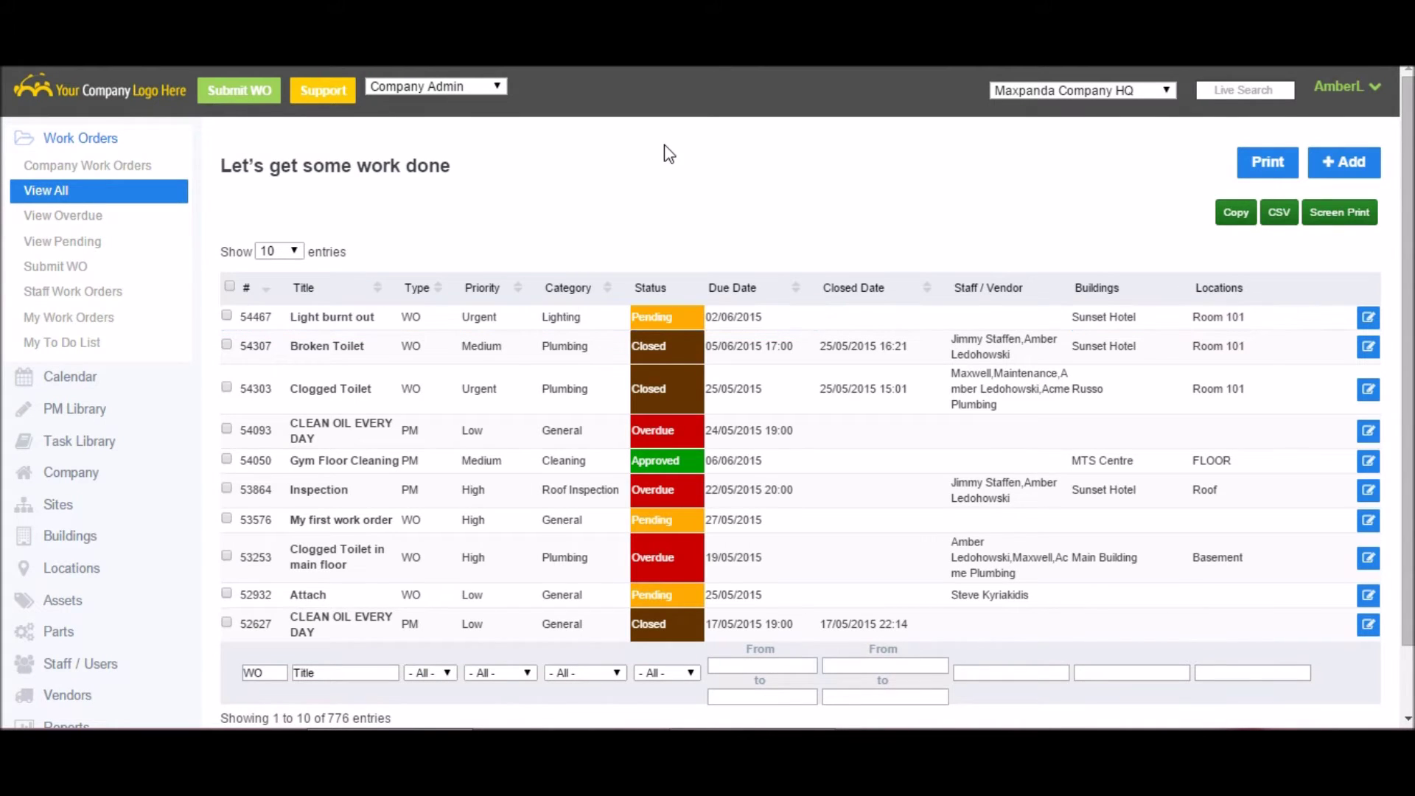
{"action": "left_click", "coordinate": [1372, 319]}
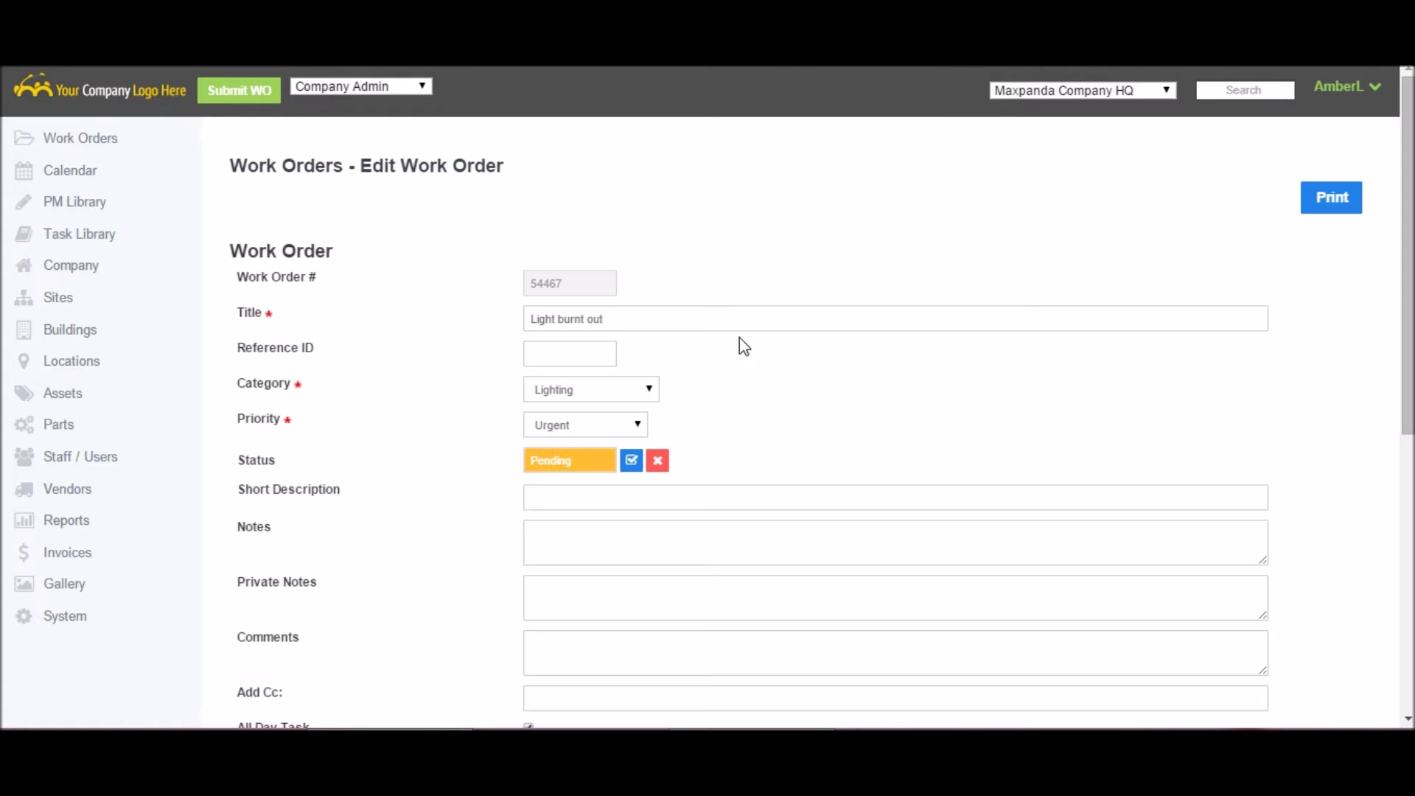
{"action": "scroll", "coordinate": [746, 324], "scroll_direction": "down", "scroll_amount": 7}
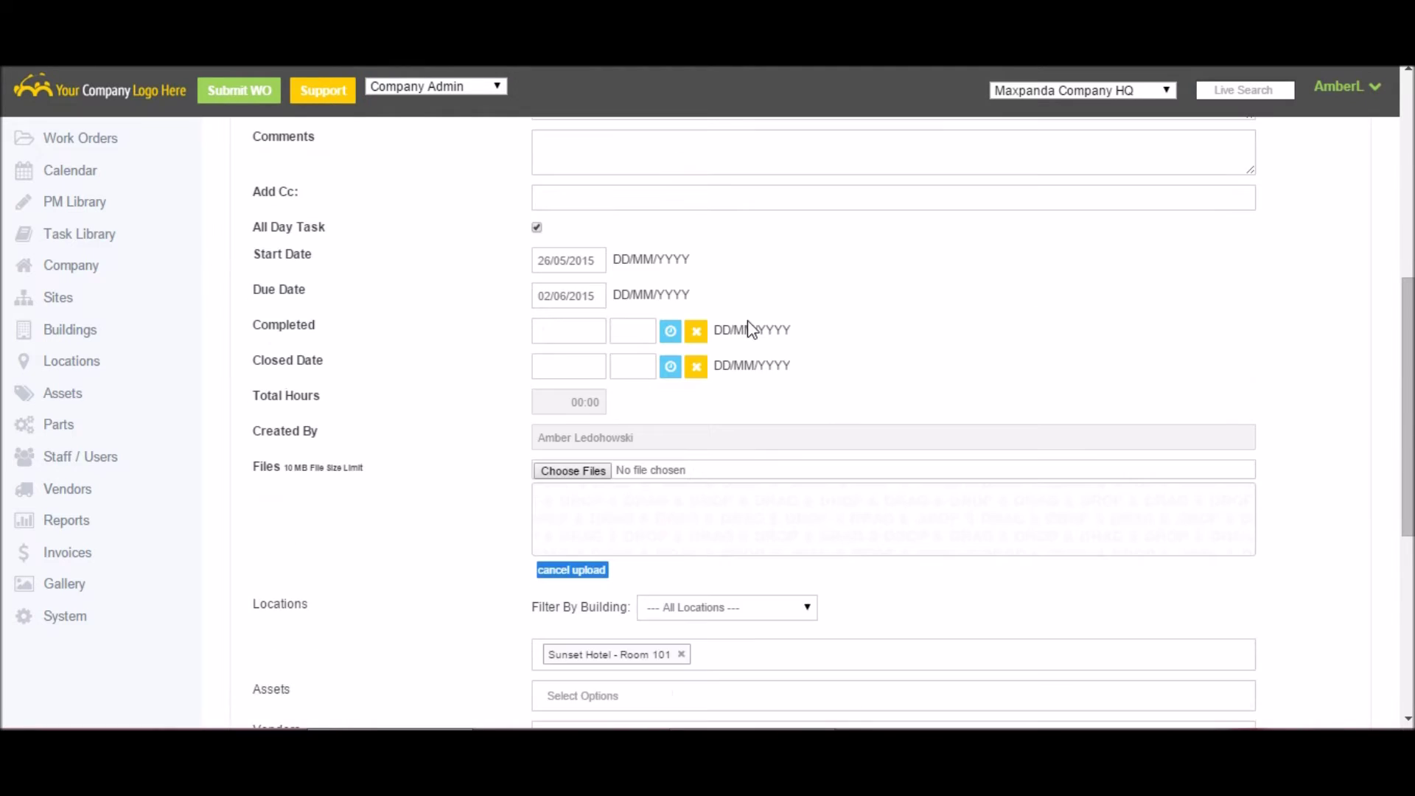
{"action": "scroll", "coordinate": [747, 320], "scroll_direction": "up", "scroll_amount": 6}
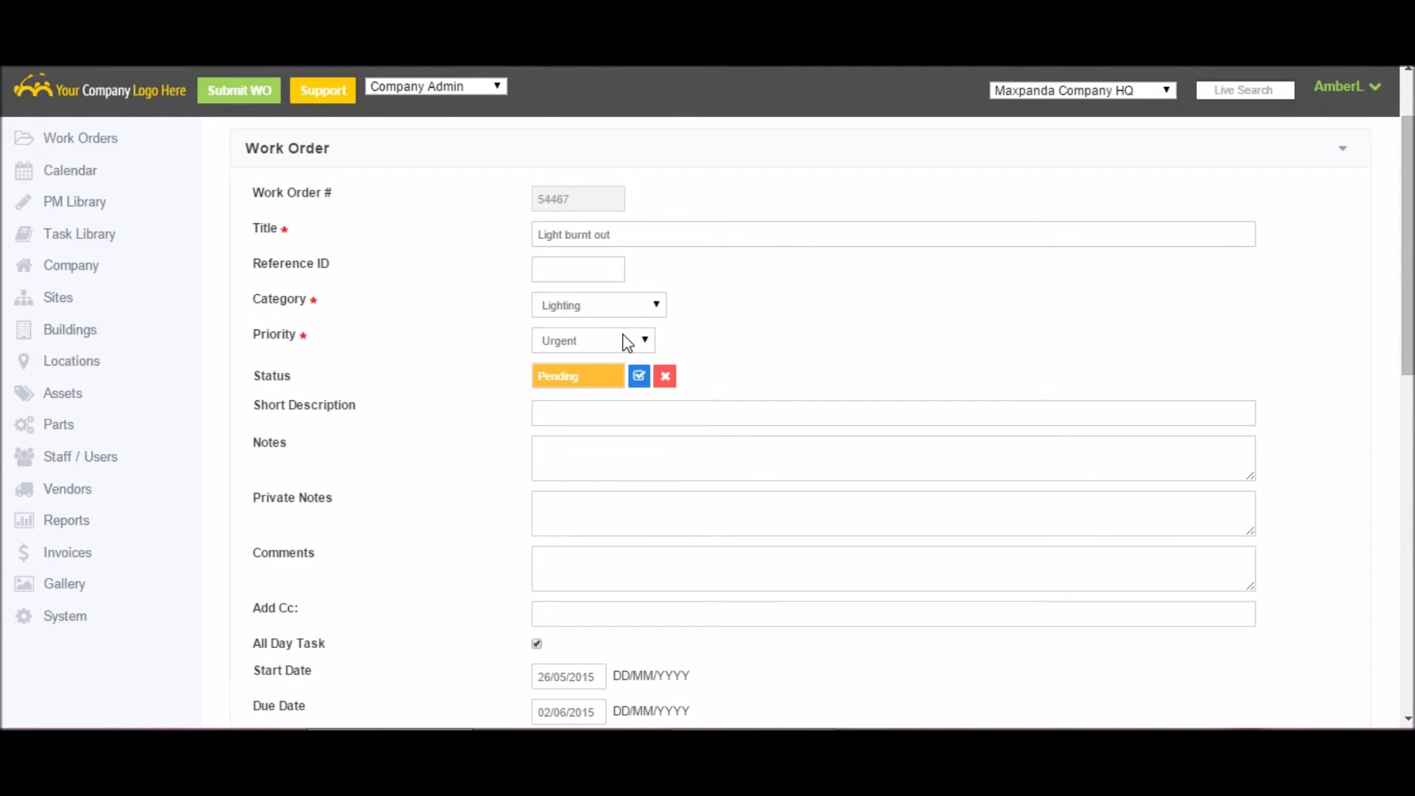
{"action": "left_click", "coordinate": [626, 339]}
{"action": "left_click", "coordinate": [603, 389]}
{"action": "scroll", "coordinate": [711, 456], "scroll_direction": "down", "scroll_amount": 3}
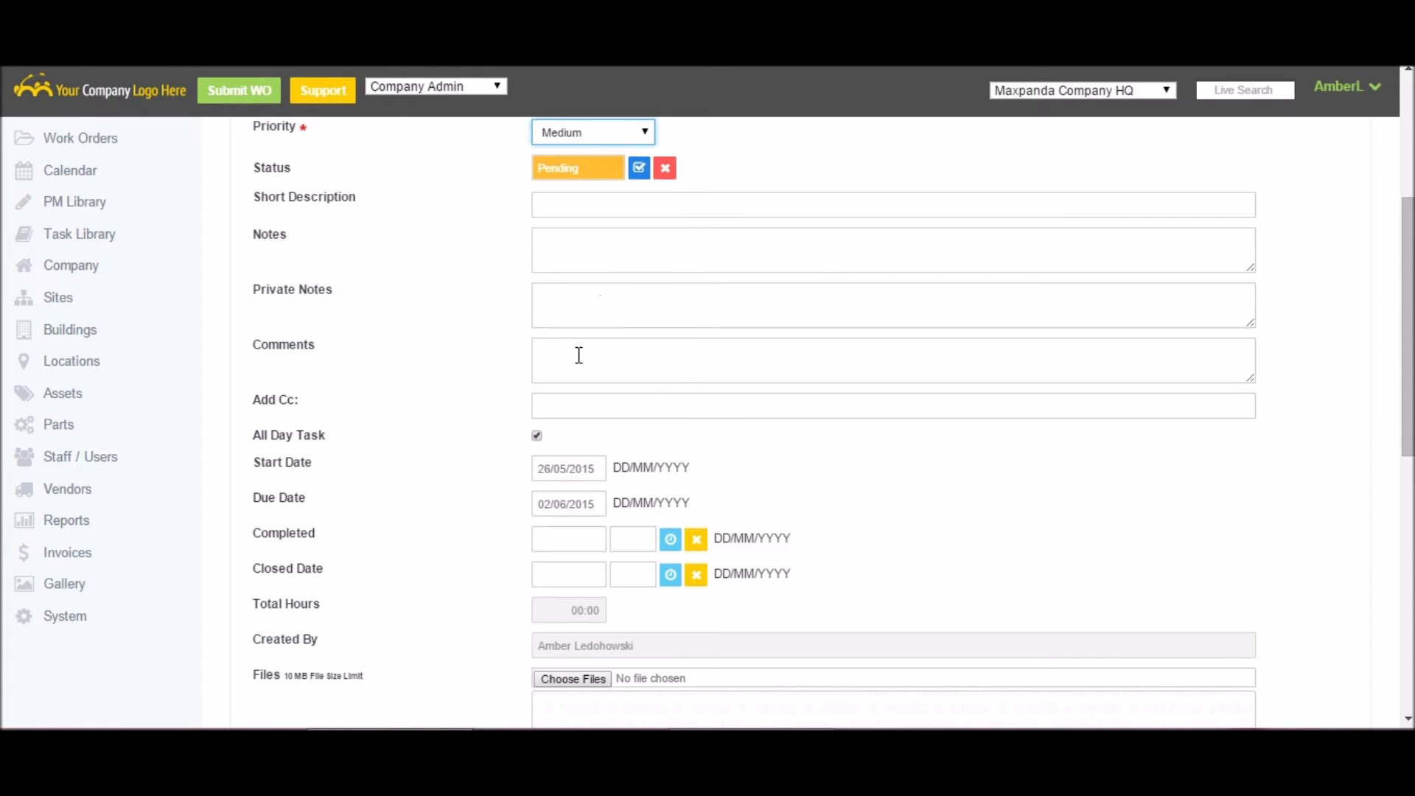
- Turn off All Day Task and set the due date to 05/06/2015 at 17:00
{"action": "left_click", "coordinate": [563, 318]}
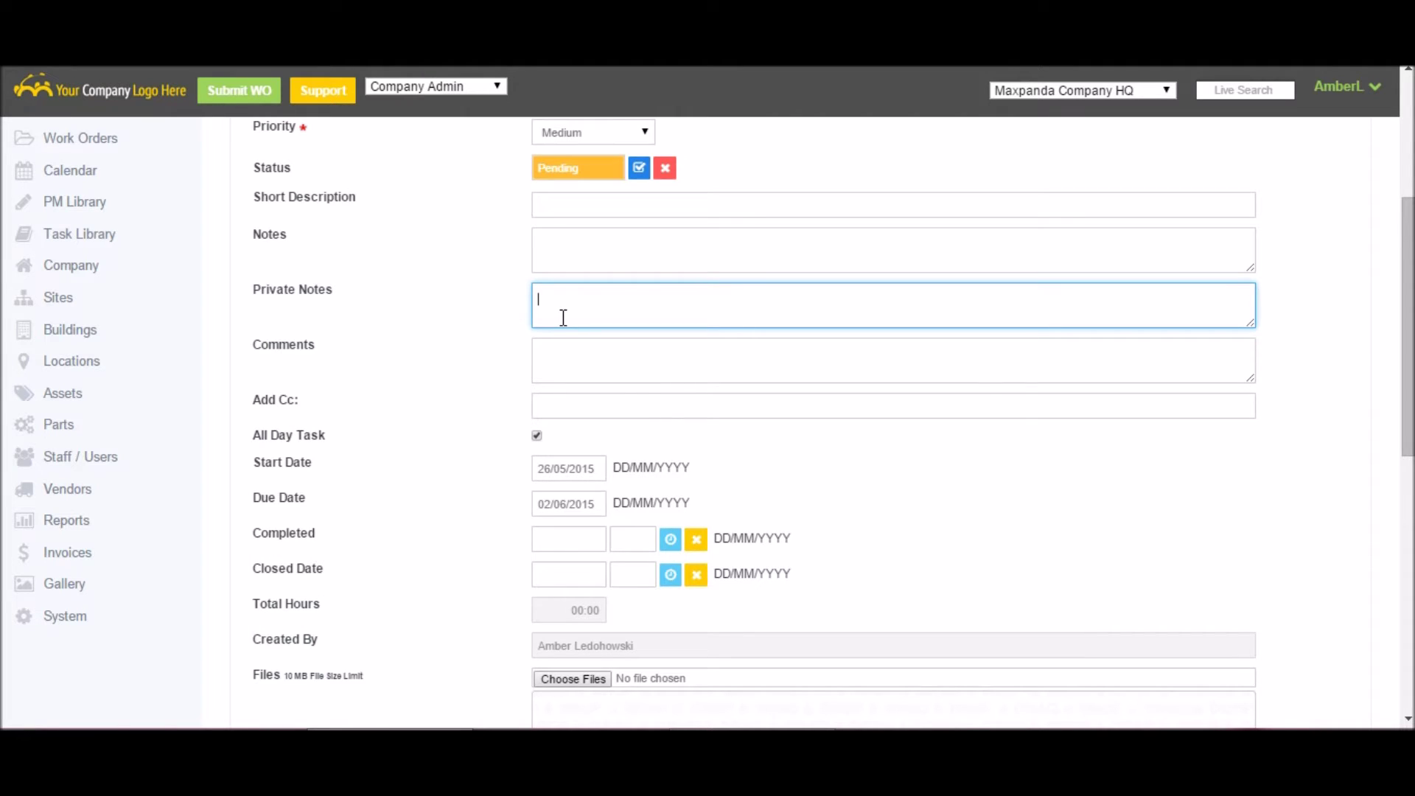
{"action": "scroll", "coordinate": [563, 318], "scroll_direction": "down", "scroll_amount": 2}
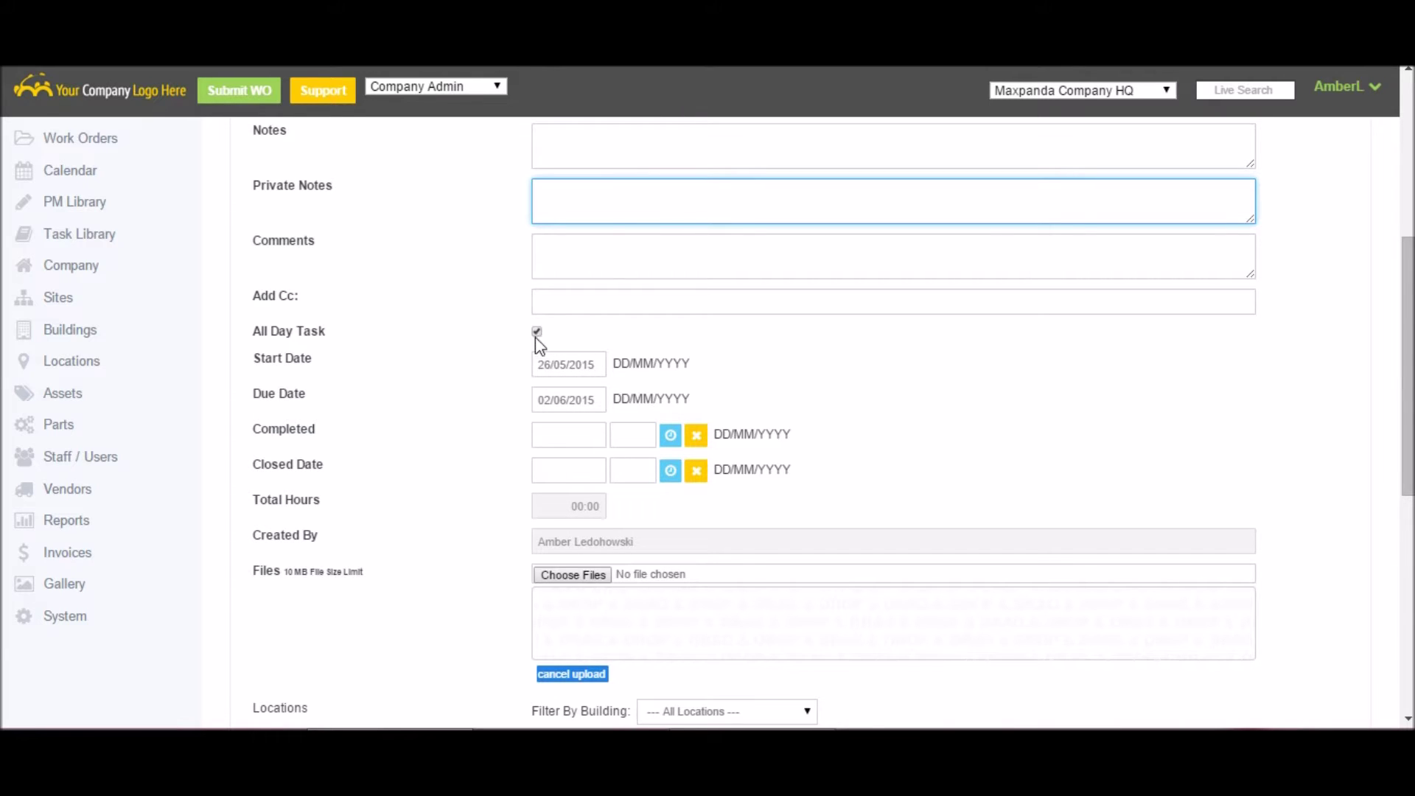
{"action": "left_click", "coordinate": [536, 332]}
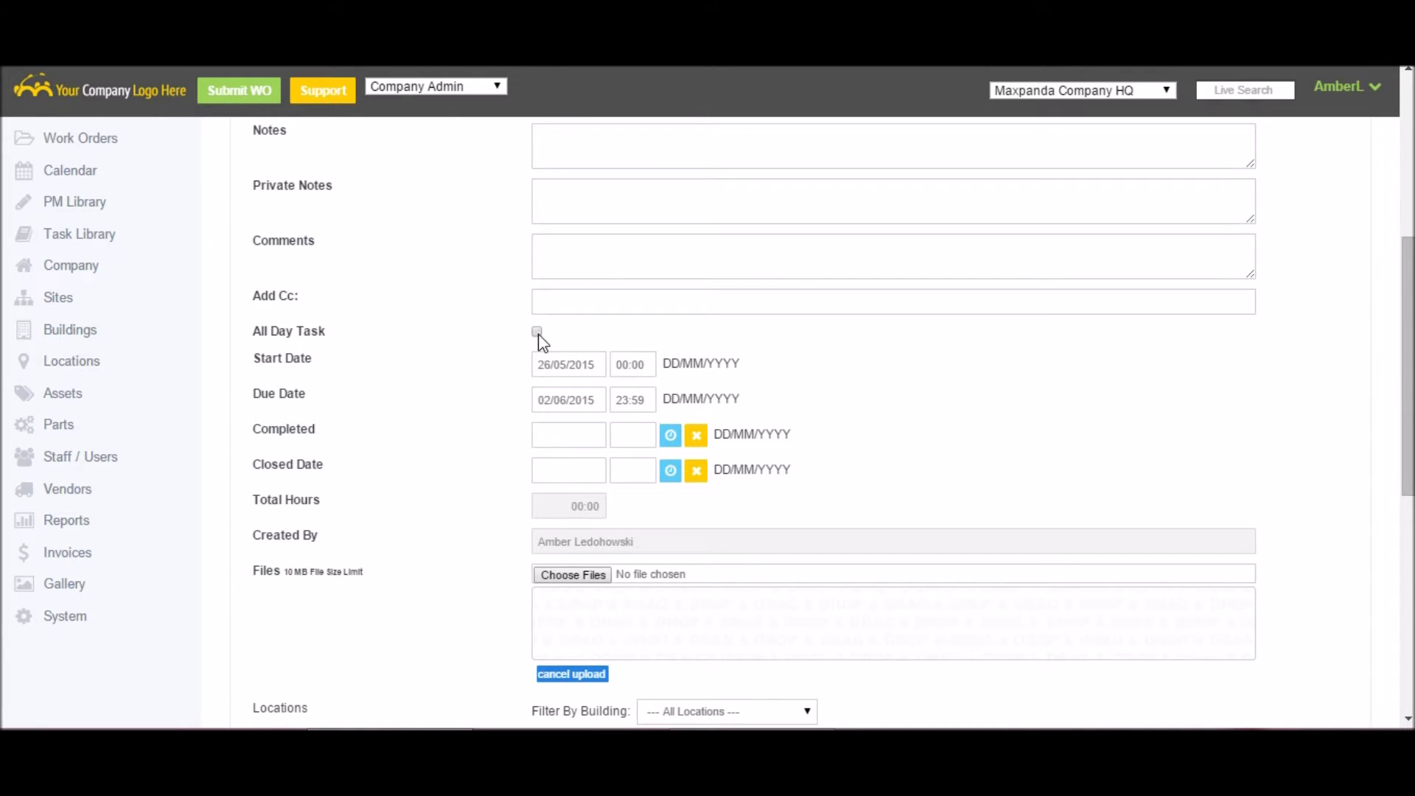
{"action": "left_click", "coordinate": [584, 400]}
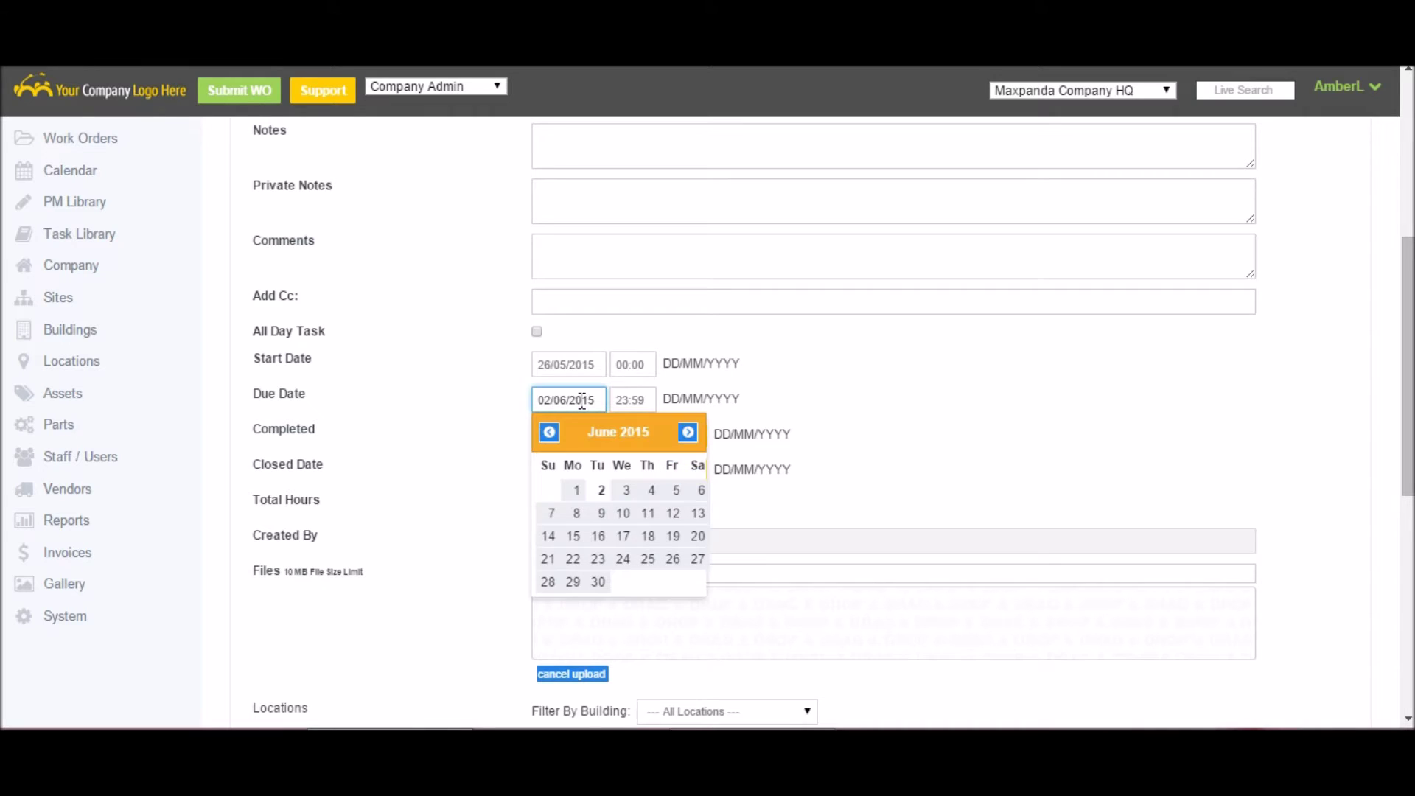
{"action": "left_click", "coordinate": [673, 492]}
{"action": "key", "text": "Tab"}
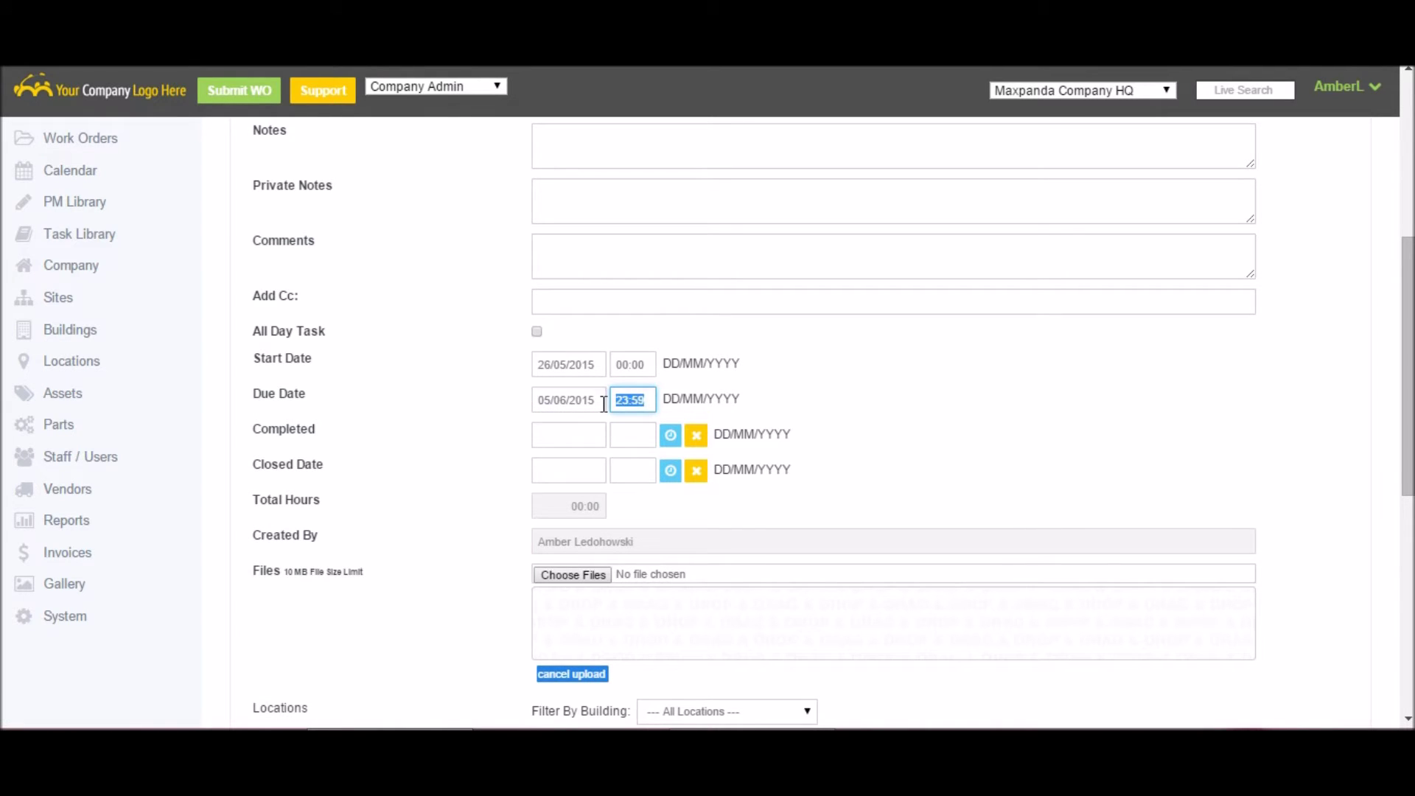
{"action": "type", "text": "17:00"}
- Deselect the creator's name and assign Staples as the work order's vendor
{"action": "scroll", "coordinate": [423, 382], "scroll_direction": "down", "scroll_amount": 2}
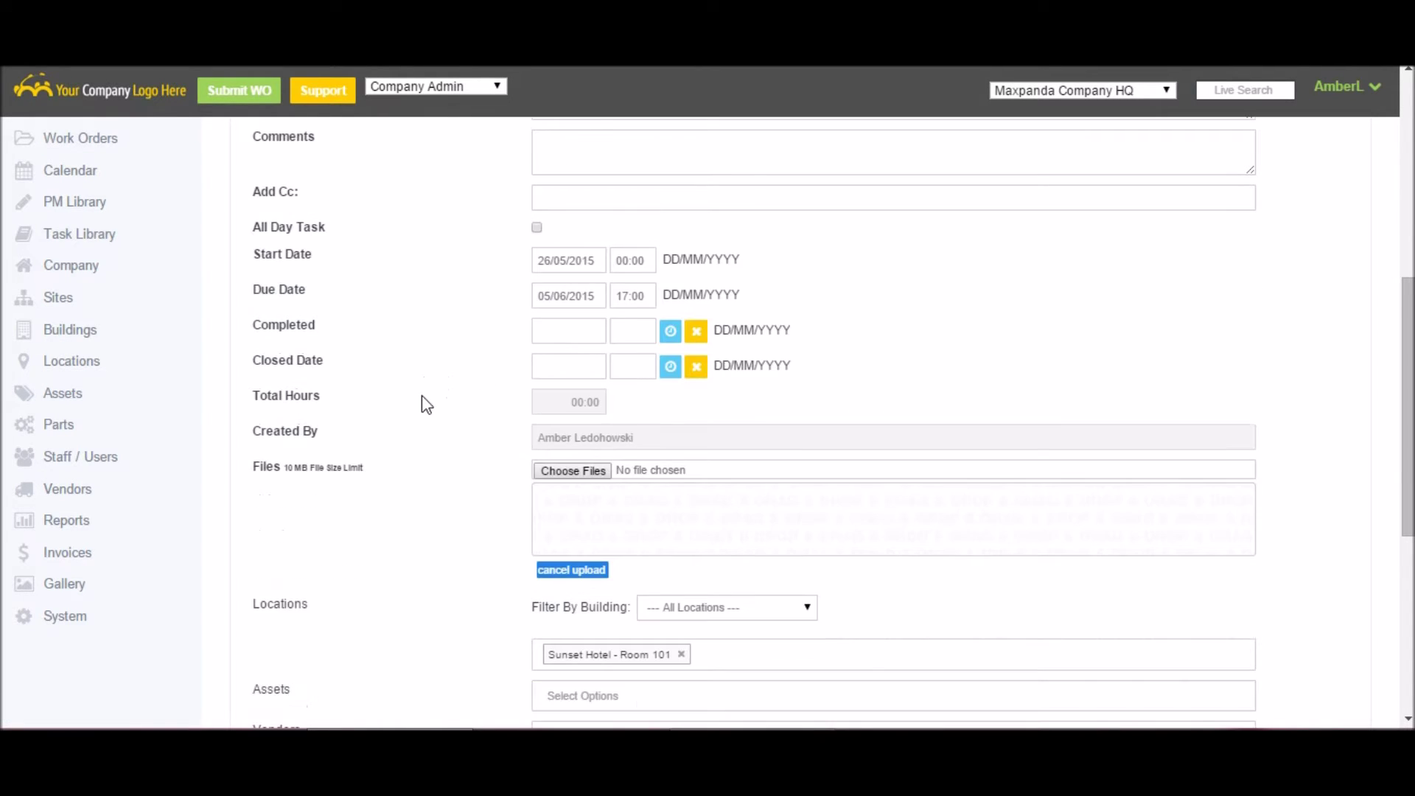
{"action": "scroll", "coordinate": [422, 398], "scroll_direction": "down", "scroll_amount": 2}
{"action": "left_click_drag", "start_coordinate": [676, 336], "coordinate": [480, 335]}
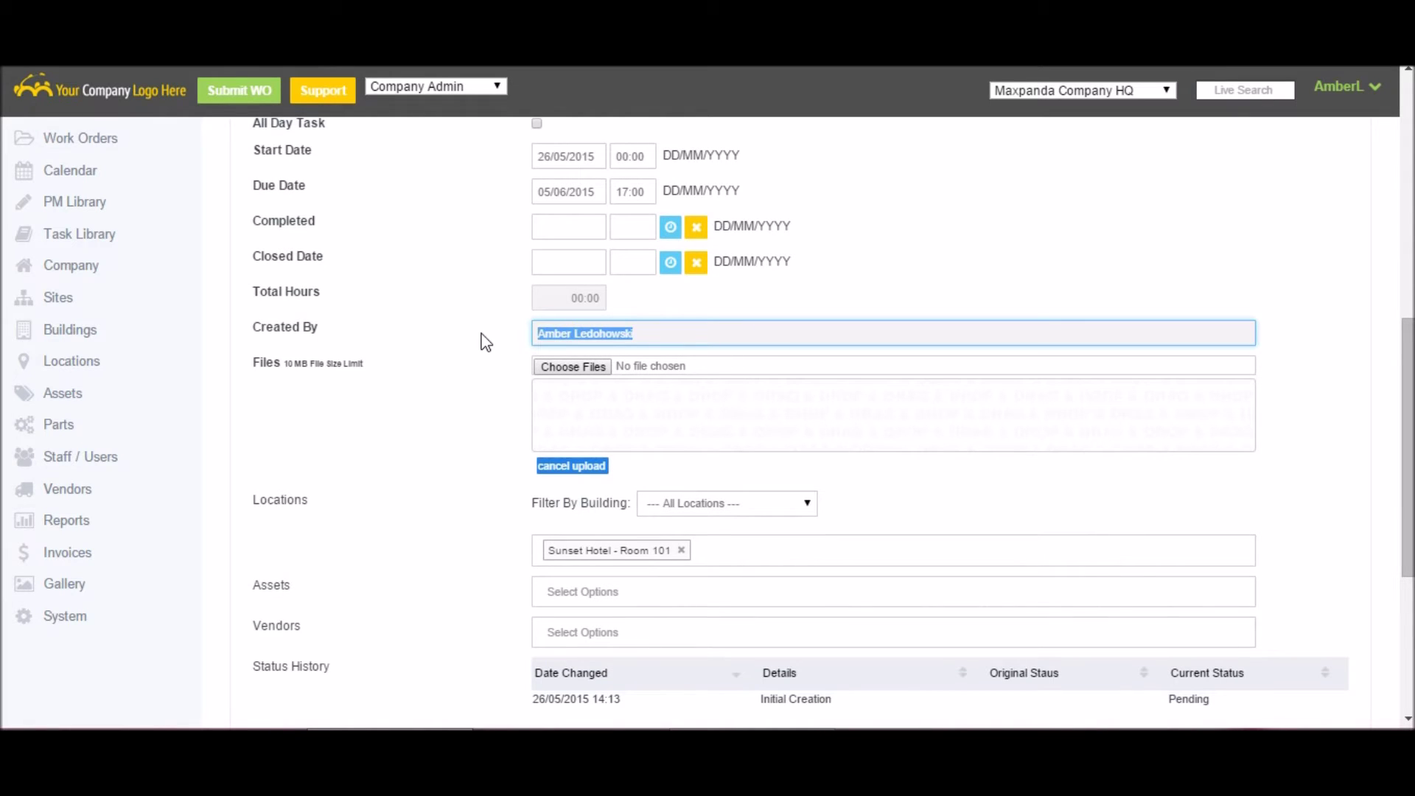
{"action": "left_click", "coordinate": [466, 308]}
{"action": "scroll", "coordinate": [466, 308], "scroll_direction": "down", "scroll_amount": 2}
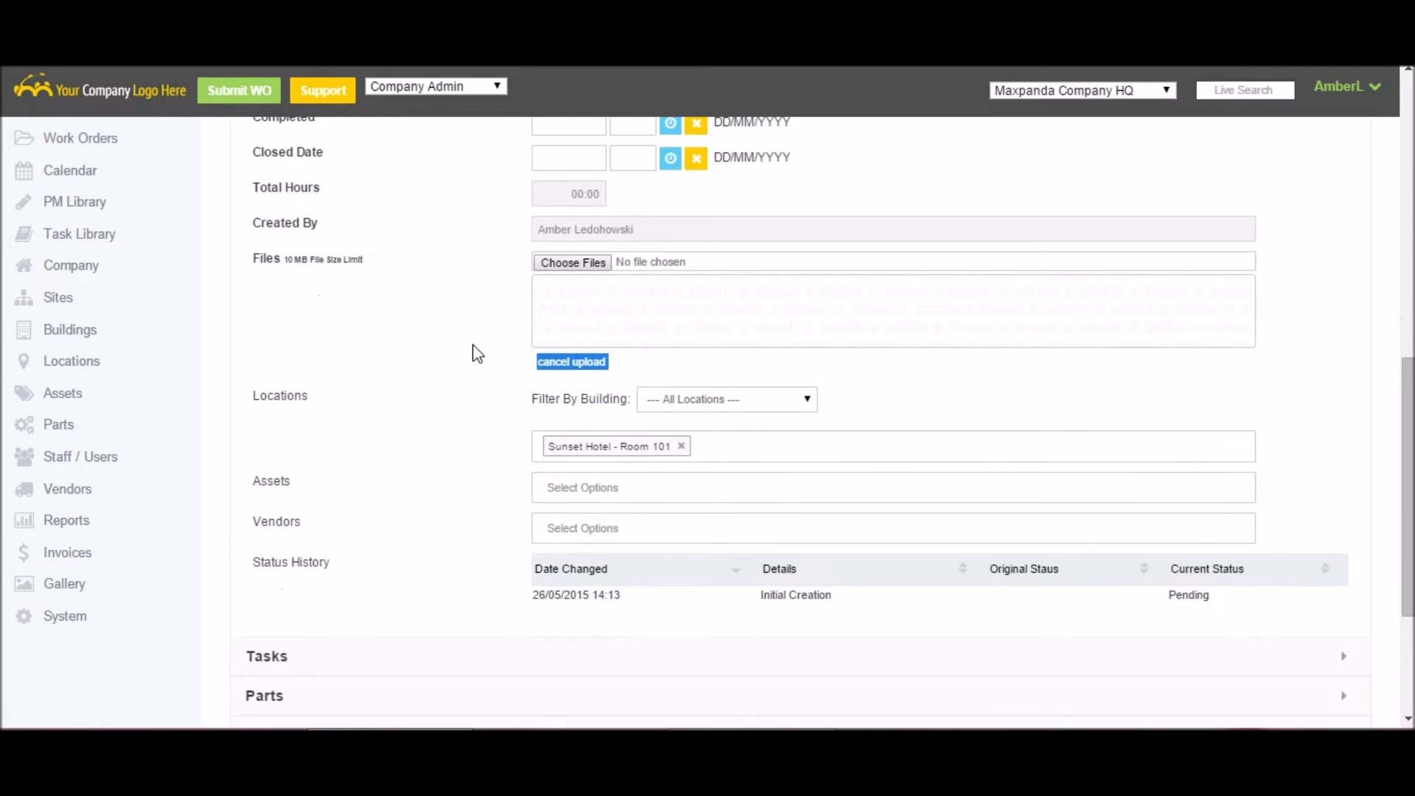
{"action": "scroll", "coordinate": [442, 433], "scroll_direction": "down", "scroll_amount": 2}
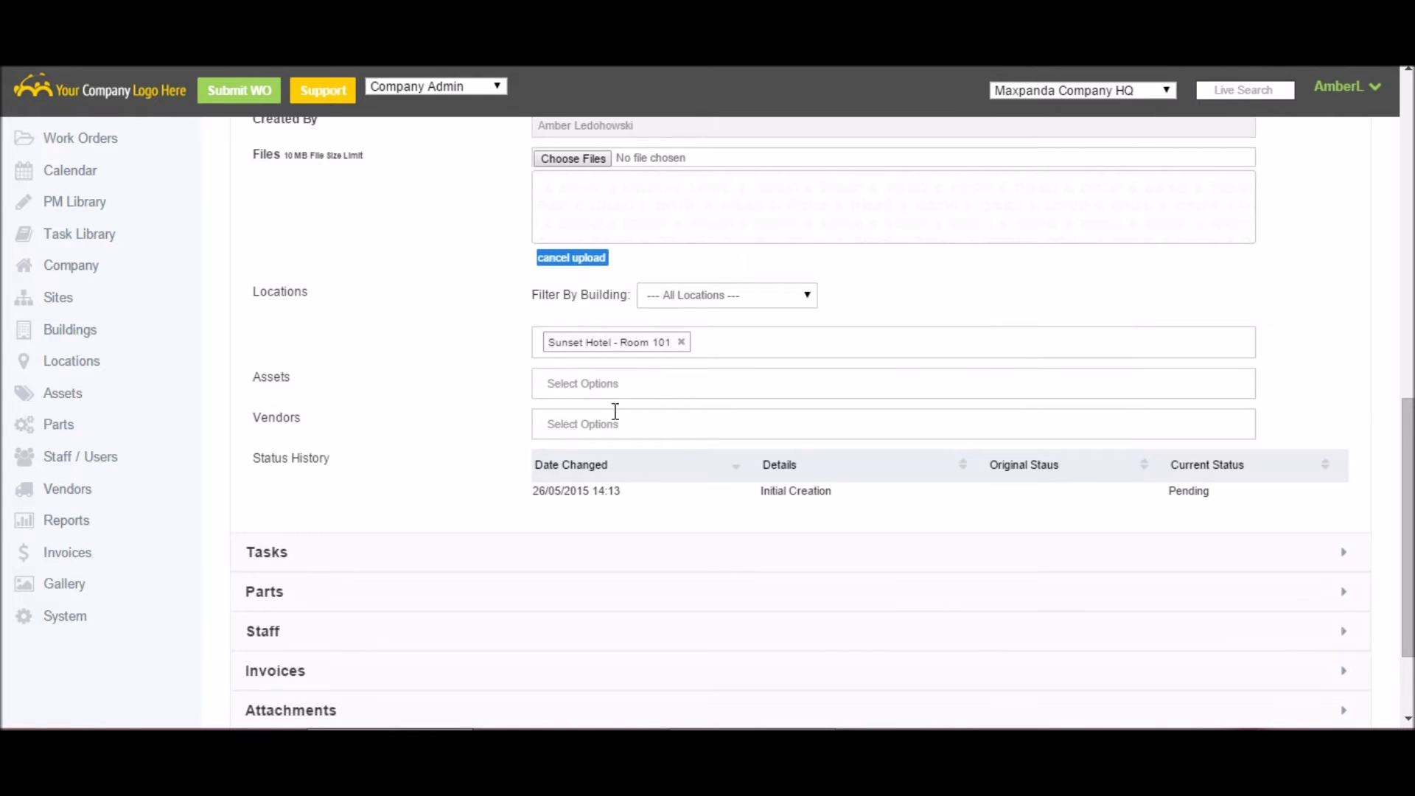
{"action": "left_click", "coordinate": [554, 425]}
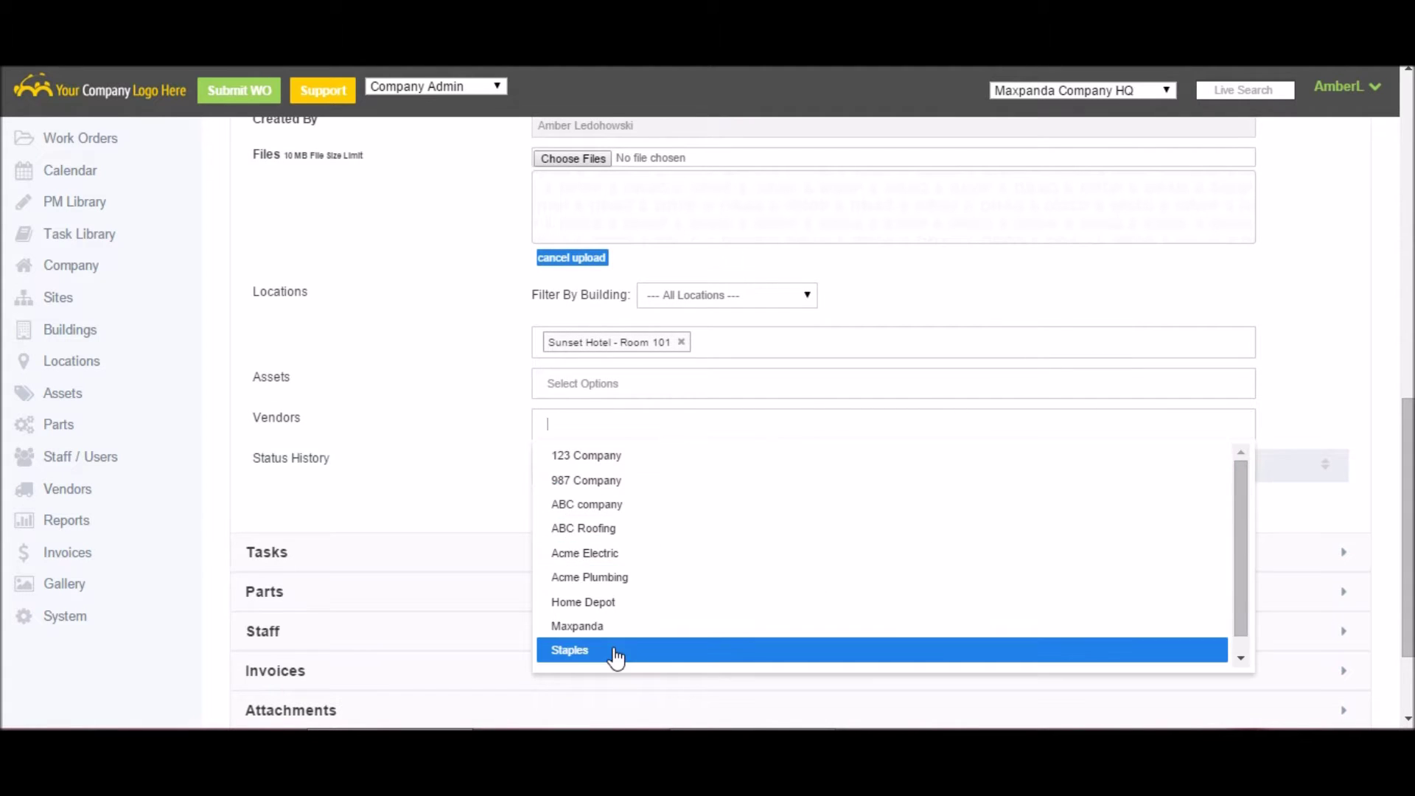
{"action": "left_click", "coordinate": [615, 651]}
{"action": "scroll", "coordinate": [433, 338], "scroll_direction": "down", "scroll_amount": 2}
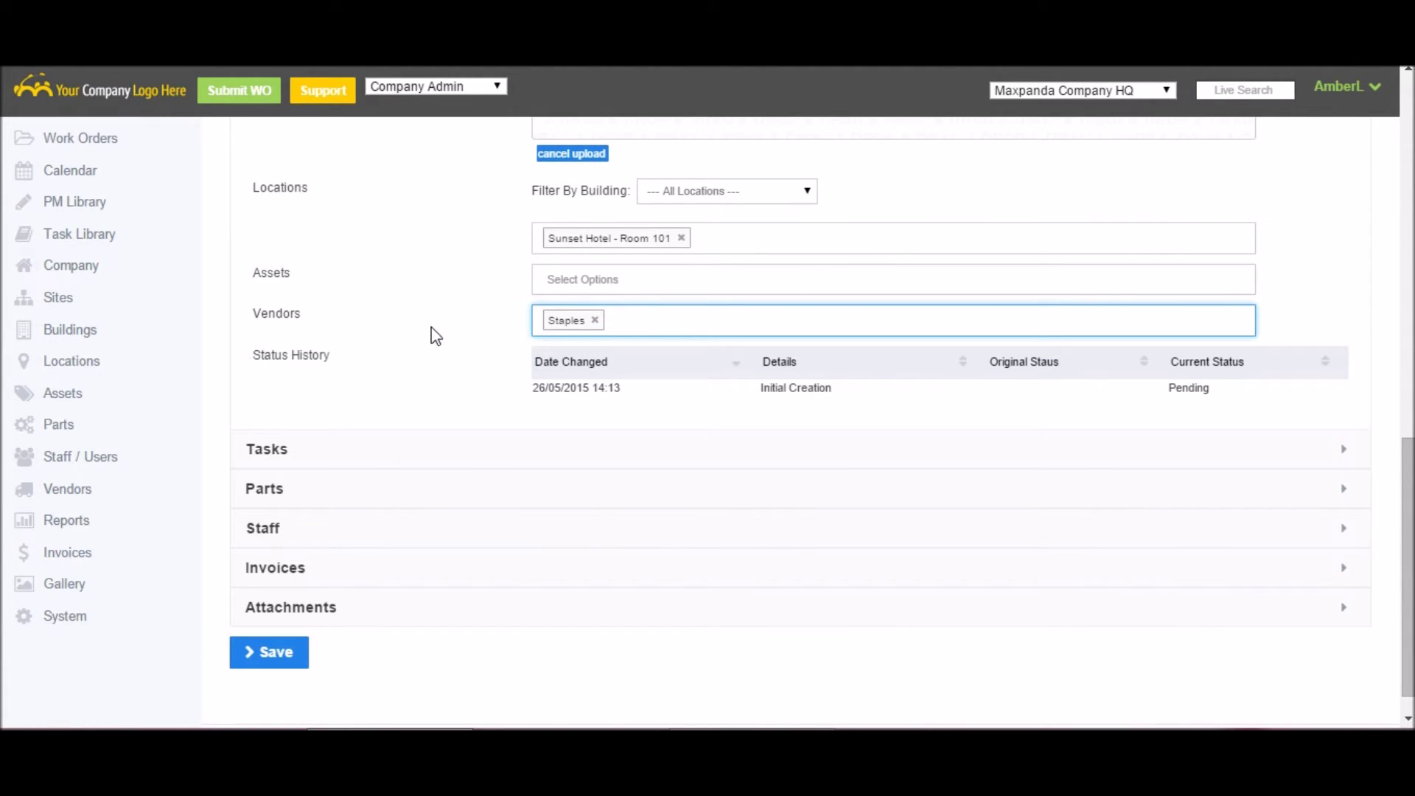
{"action": "left_click", "coordinate": [377, 449]}
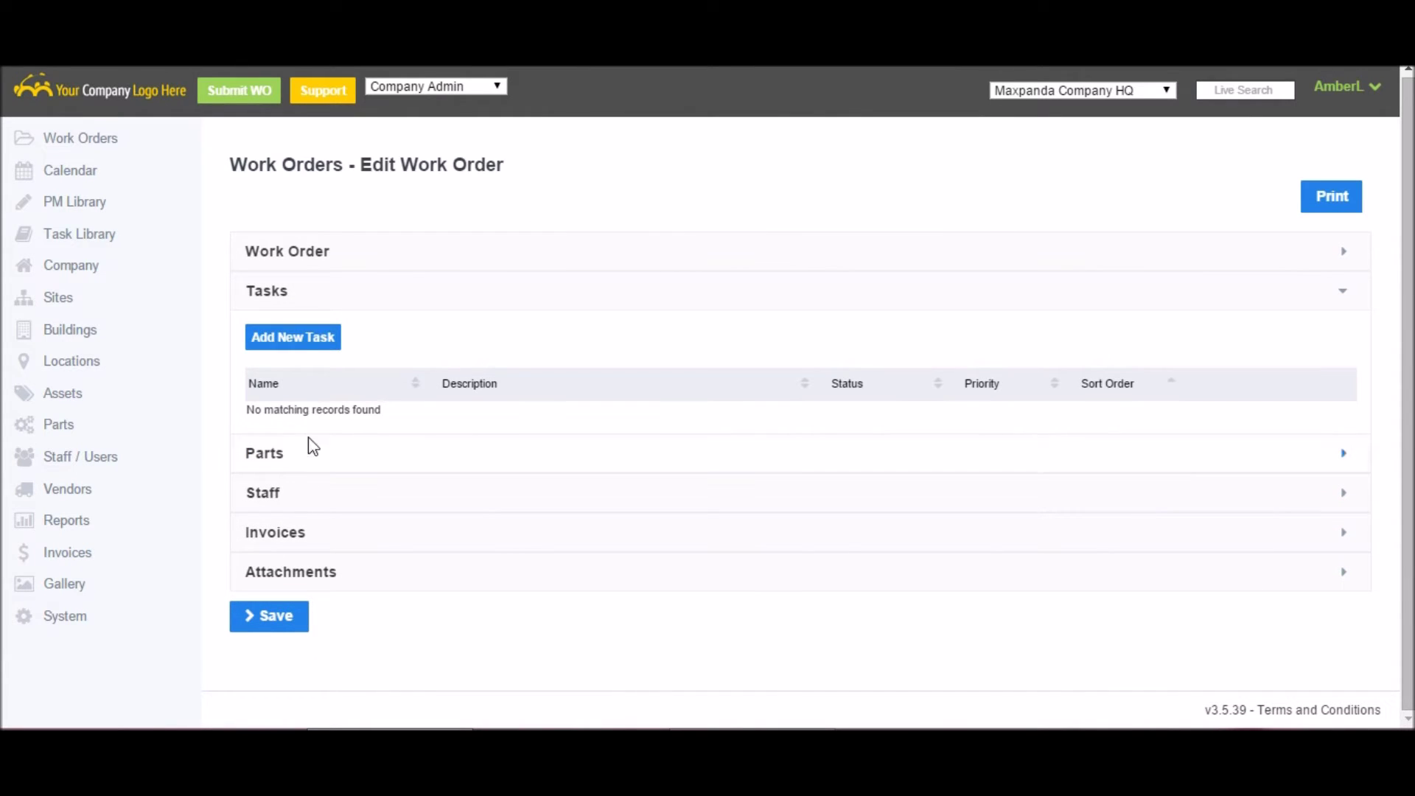
- Add a Light Bulb - 60 watts part to the work order's parts table
{"action": "left_click", "coordinate": [306, 457]}
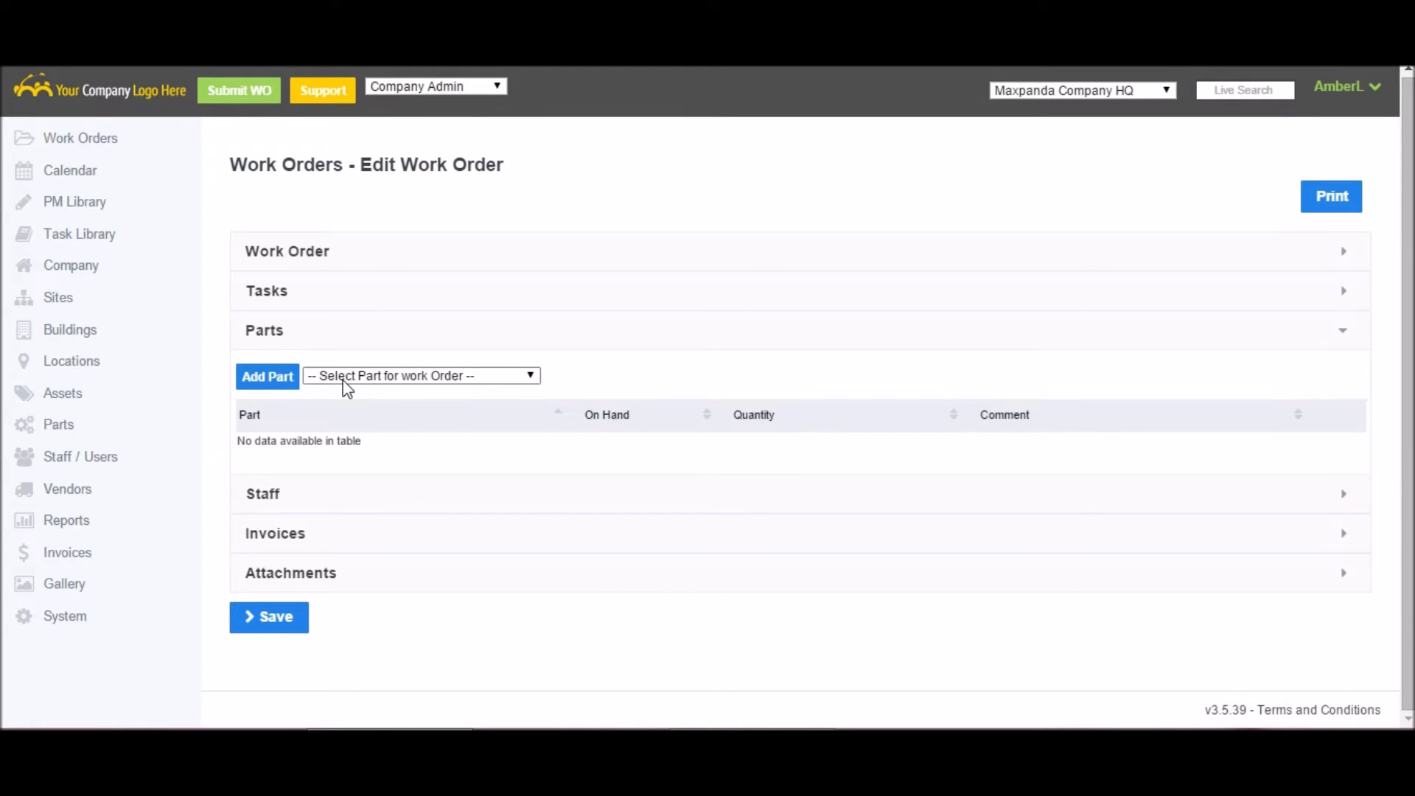
{"action": "left_click", "coordinate": [347, 389]}
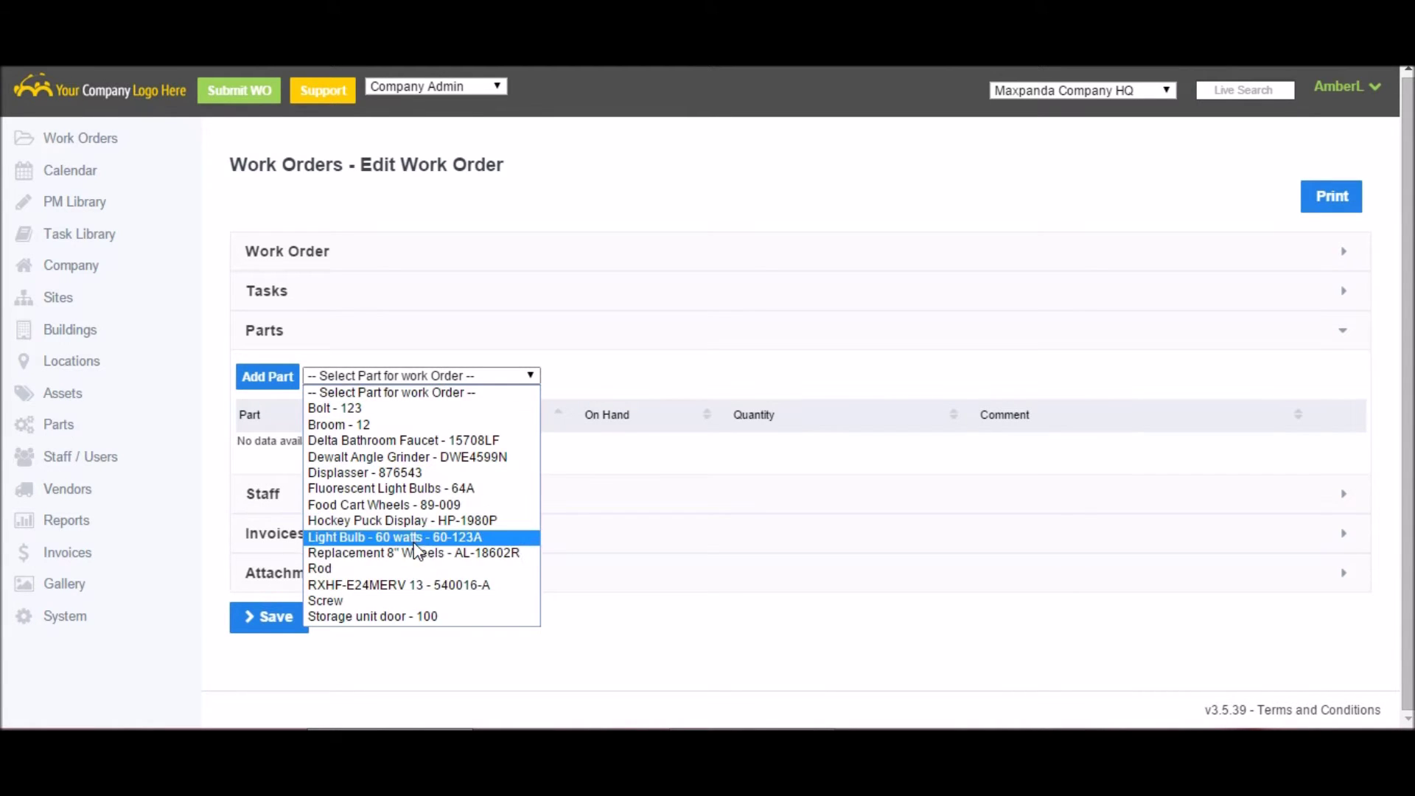
{"action": "left_click", "coordinate": [413, 537]}
{"action": "left_click", "coordinate": [267, 387]}
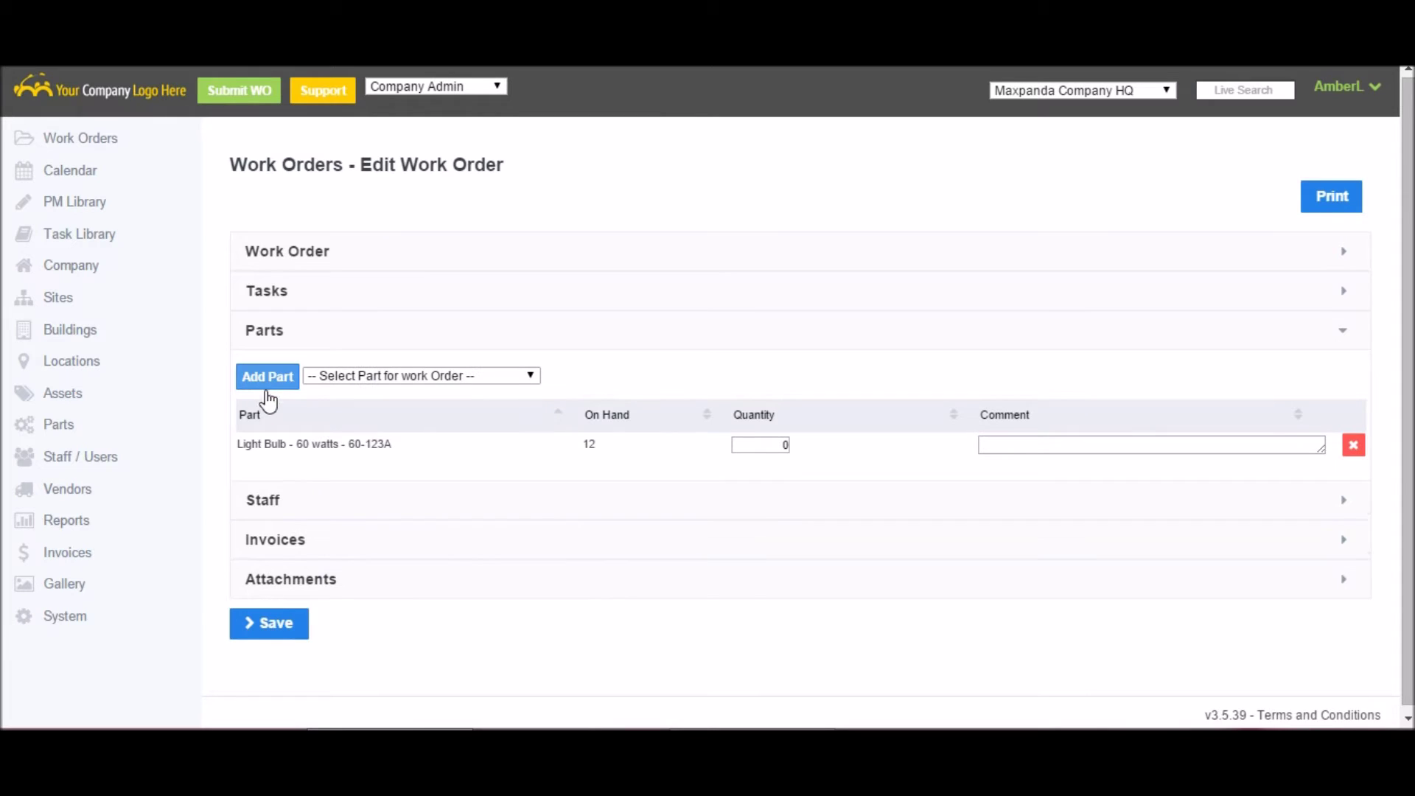
- Add two staff members, the second at rate 16.00, and show the empty Invoices and Attachments sections
{"action": "left_click", "coordinate": [350, 499]}
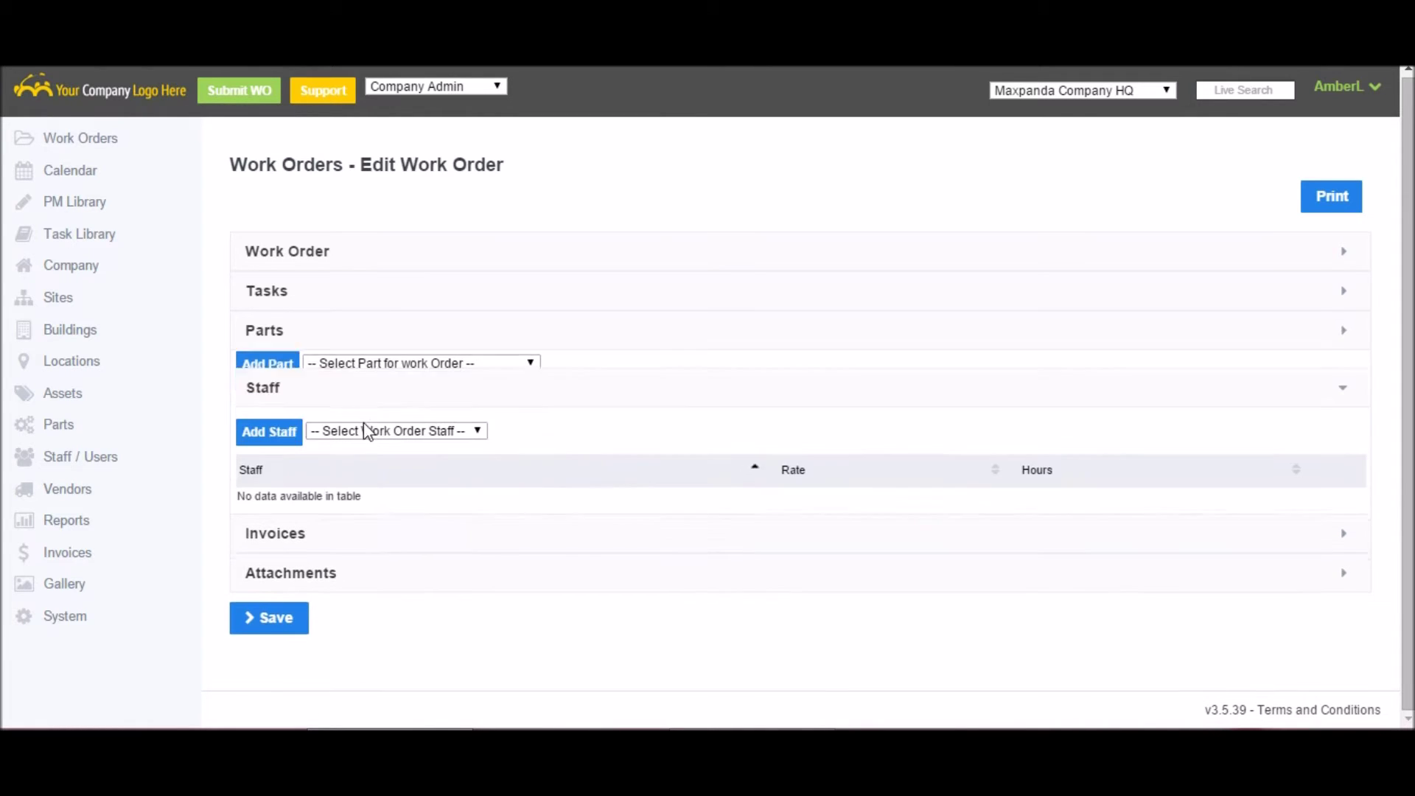
{"action": "left_click", "coordinate": [366, 418]}
{"action": "left_click", "coordinate": [378, 549]}
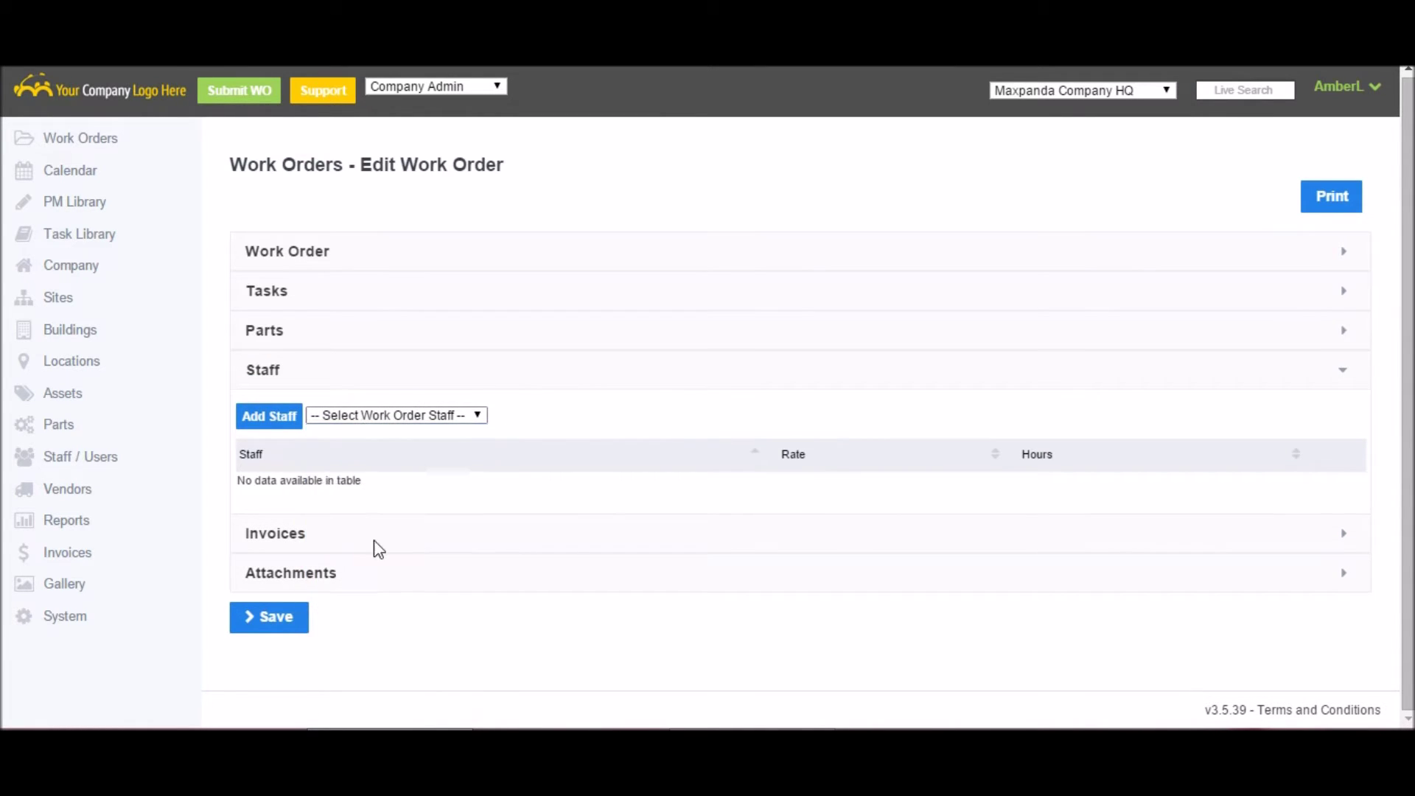
{"action": "left_click", "coordinate": [269, 417]}
{"action": "left_click", "coordinate": [397, 415]}
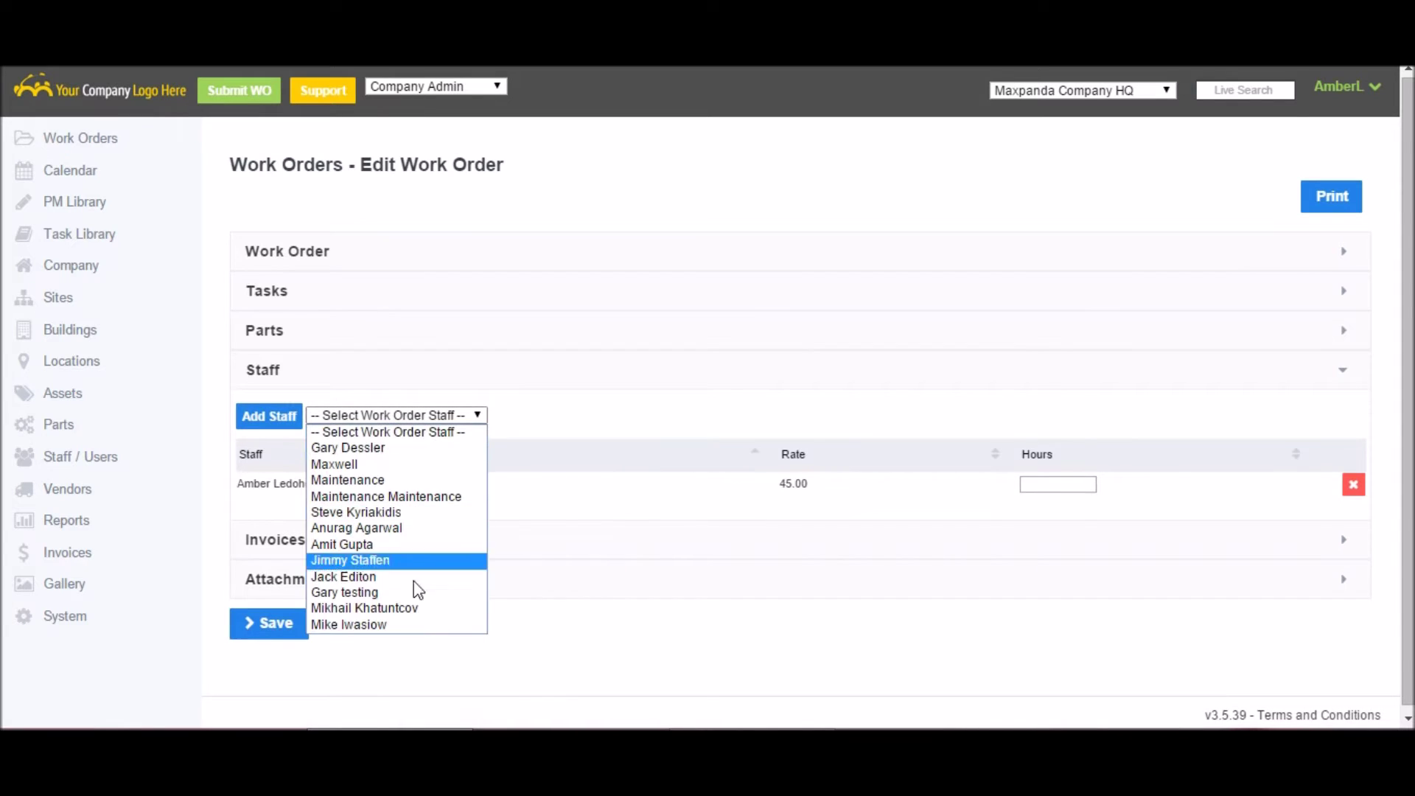
{"action": "left_click", "coordinate": [380, 560]}
{"action": "left_click", "coordinate": [280, 418]}
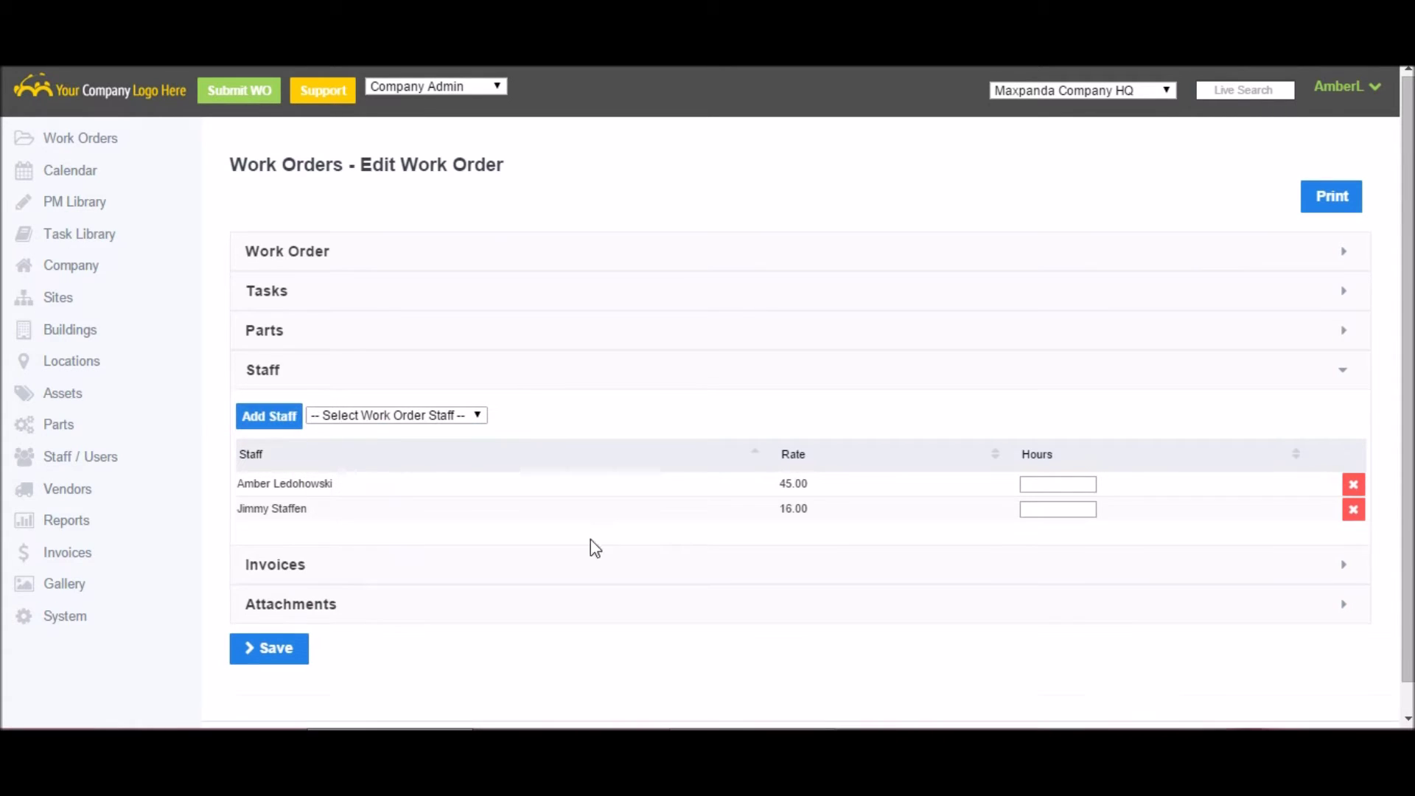
{"action": "left_click", "coordinate": [299, 565]}
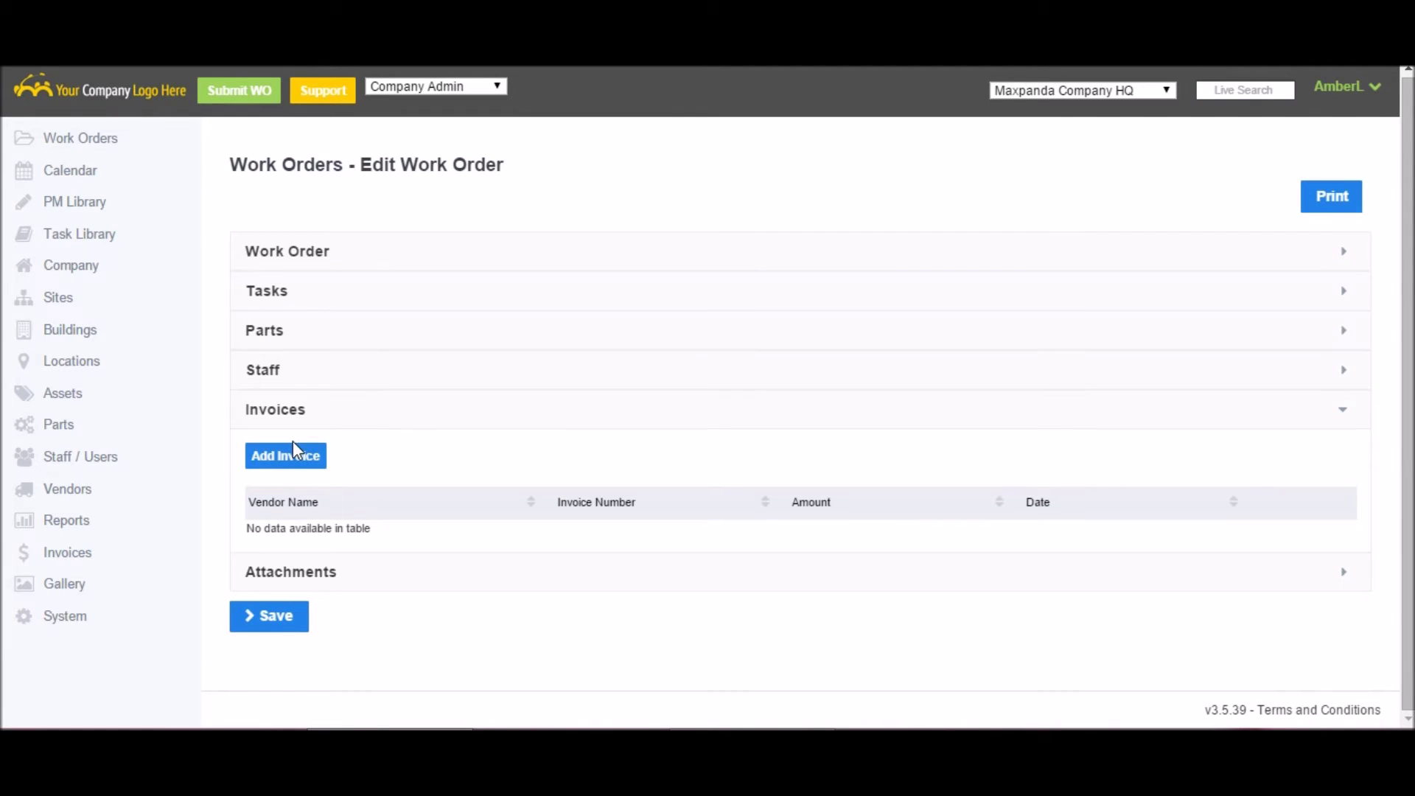
{"action": "left_click", "coordinate": [349, 582]}
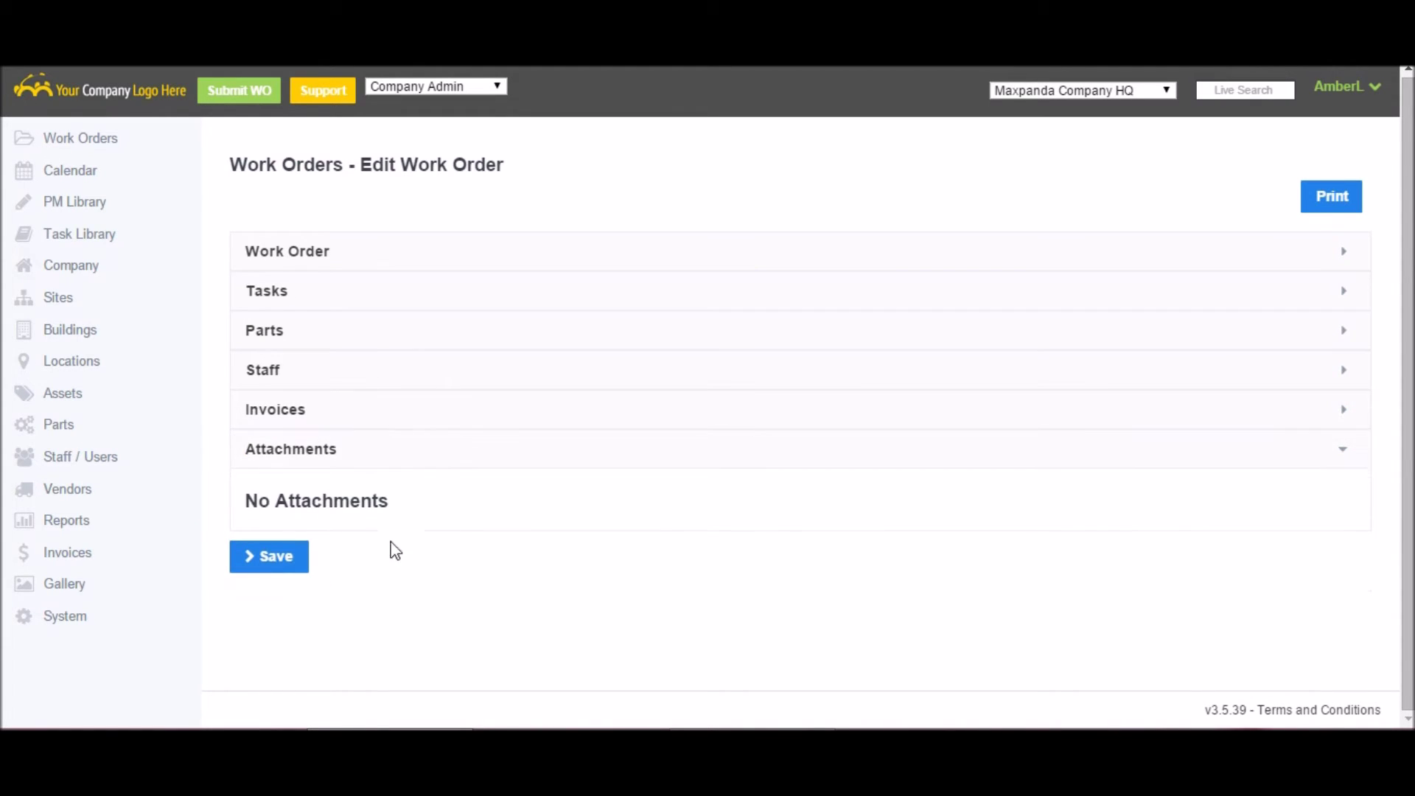
- Approve work order 54467 using the check button beside Status in the Work Order section
{"action": "left_click", "coordinate": [309, 260]}
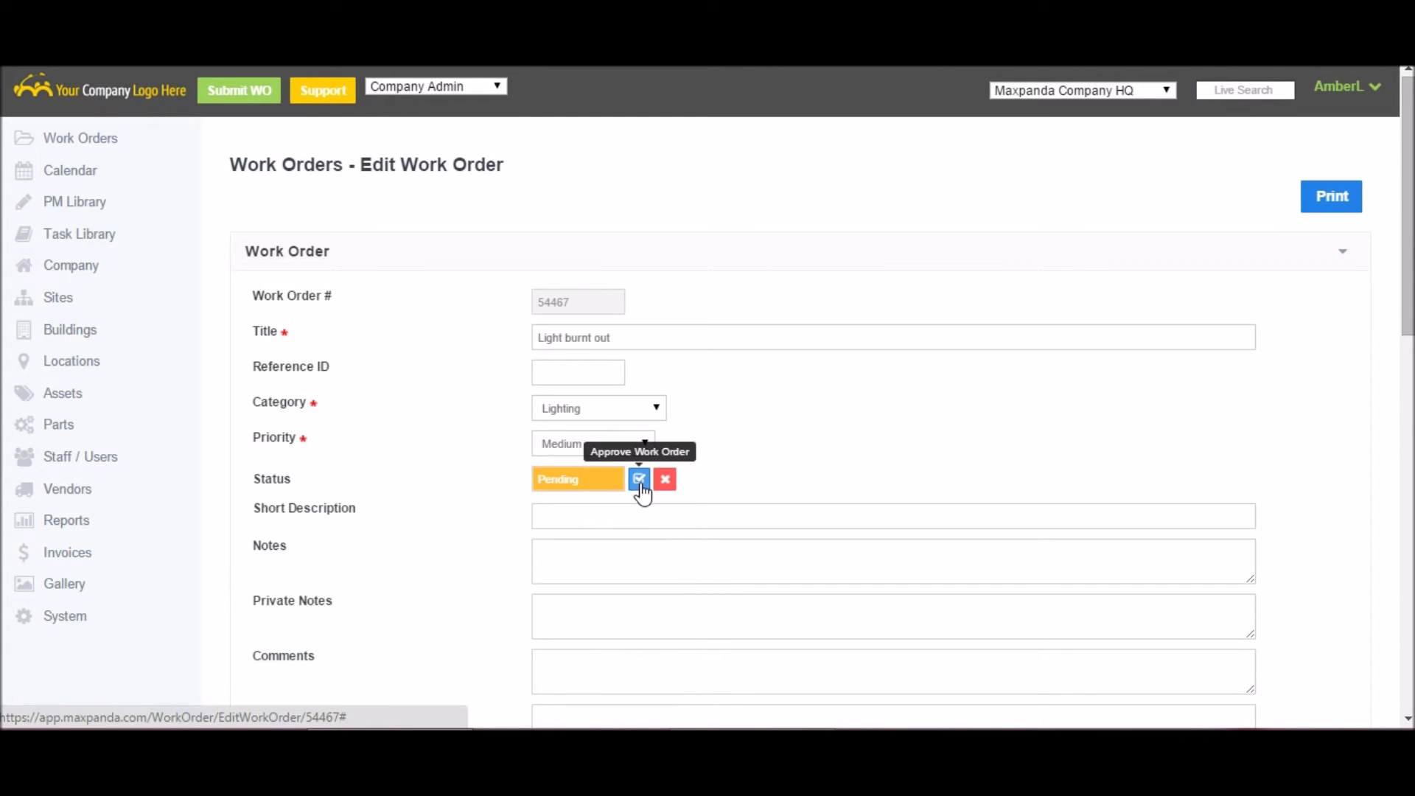
{"action": "left_click", "coordinate": [640, 483]}
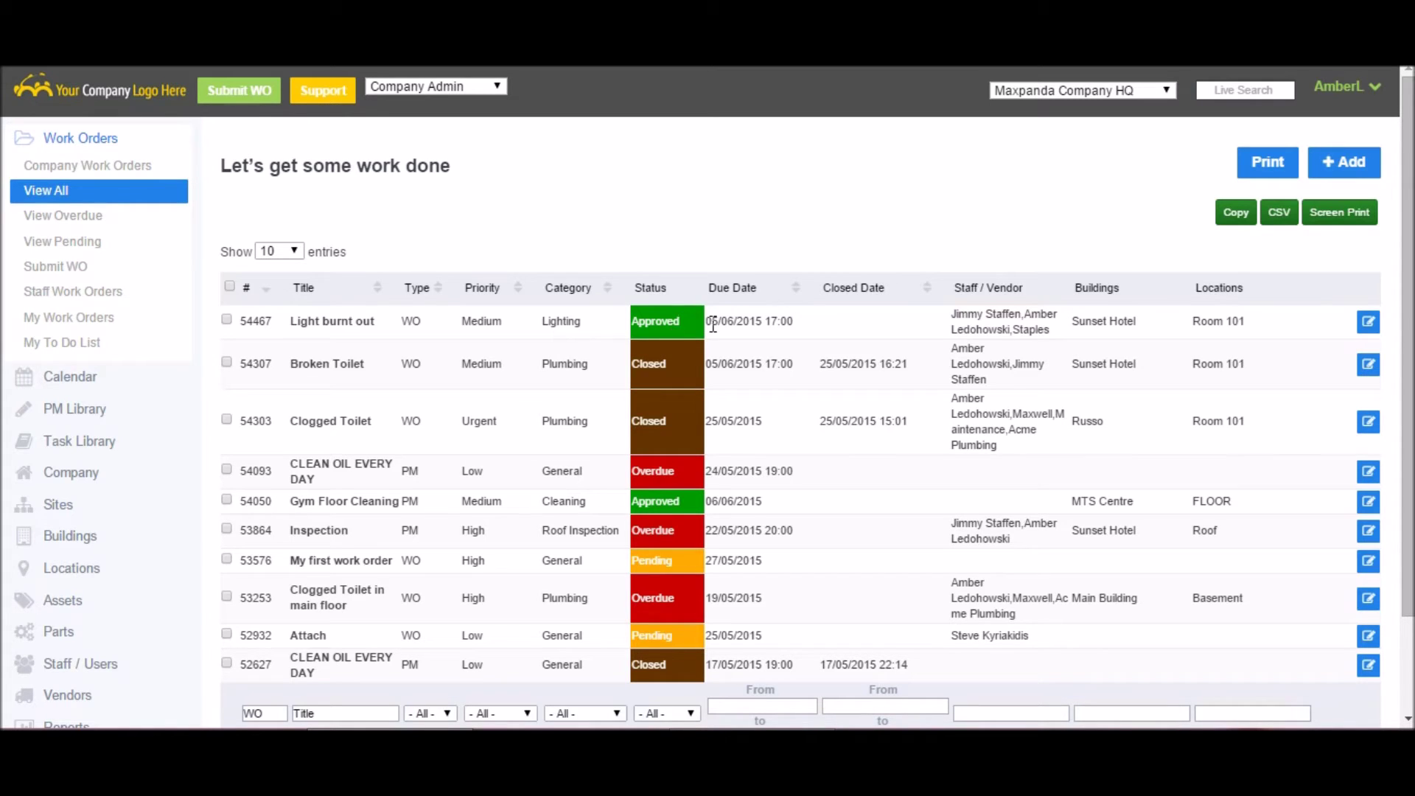
{"action": "left_click", "coordinate": [460, 90]}
- Switch to the Staff role and open work order 54467, Light burnt out, for editing
{"action": "left_click", "coordinate": [388, 183]}
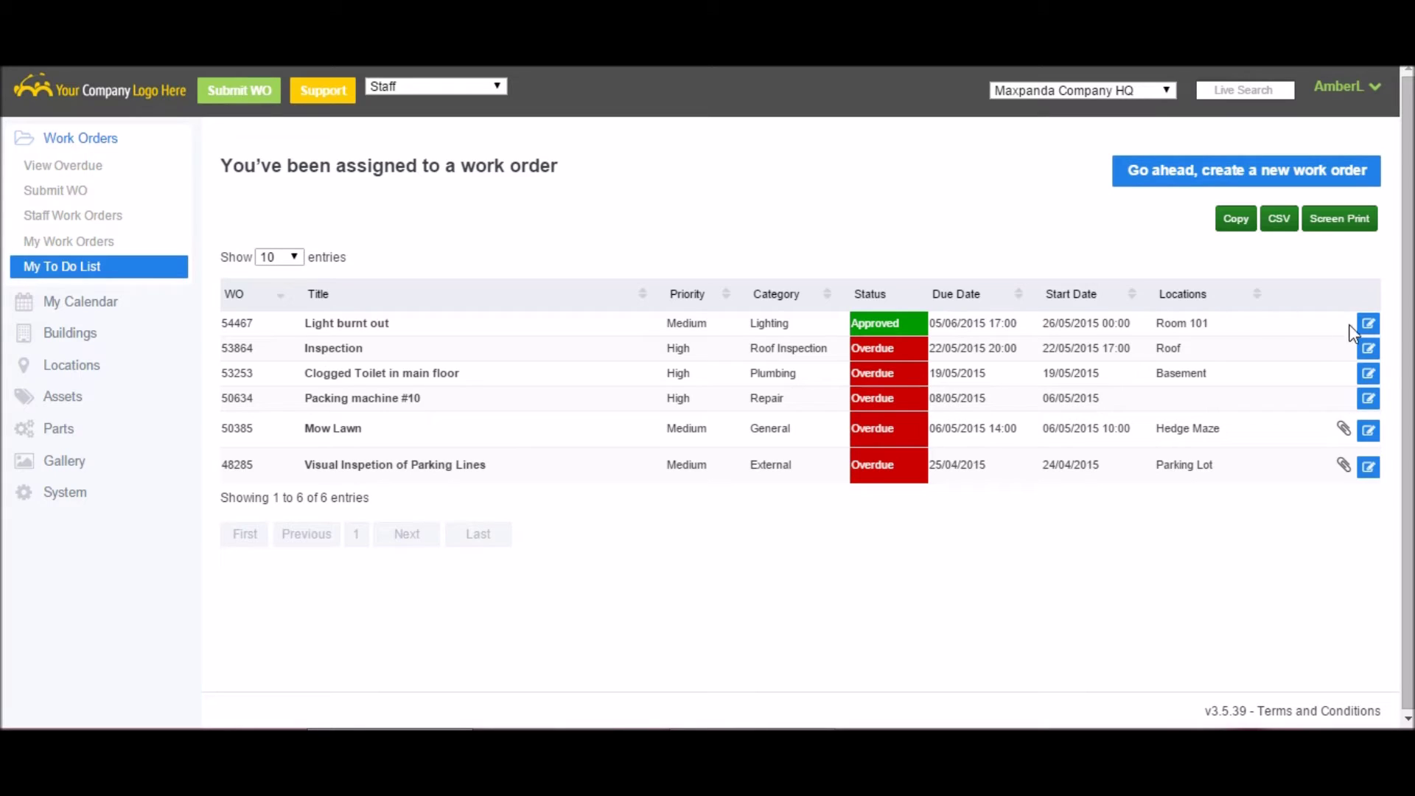
{"action": "left_click", "coordinate": [1368, 324]}
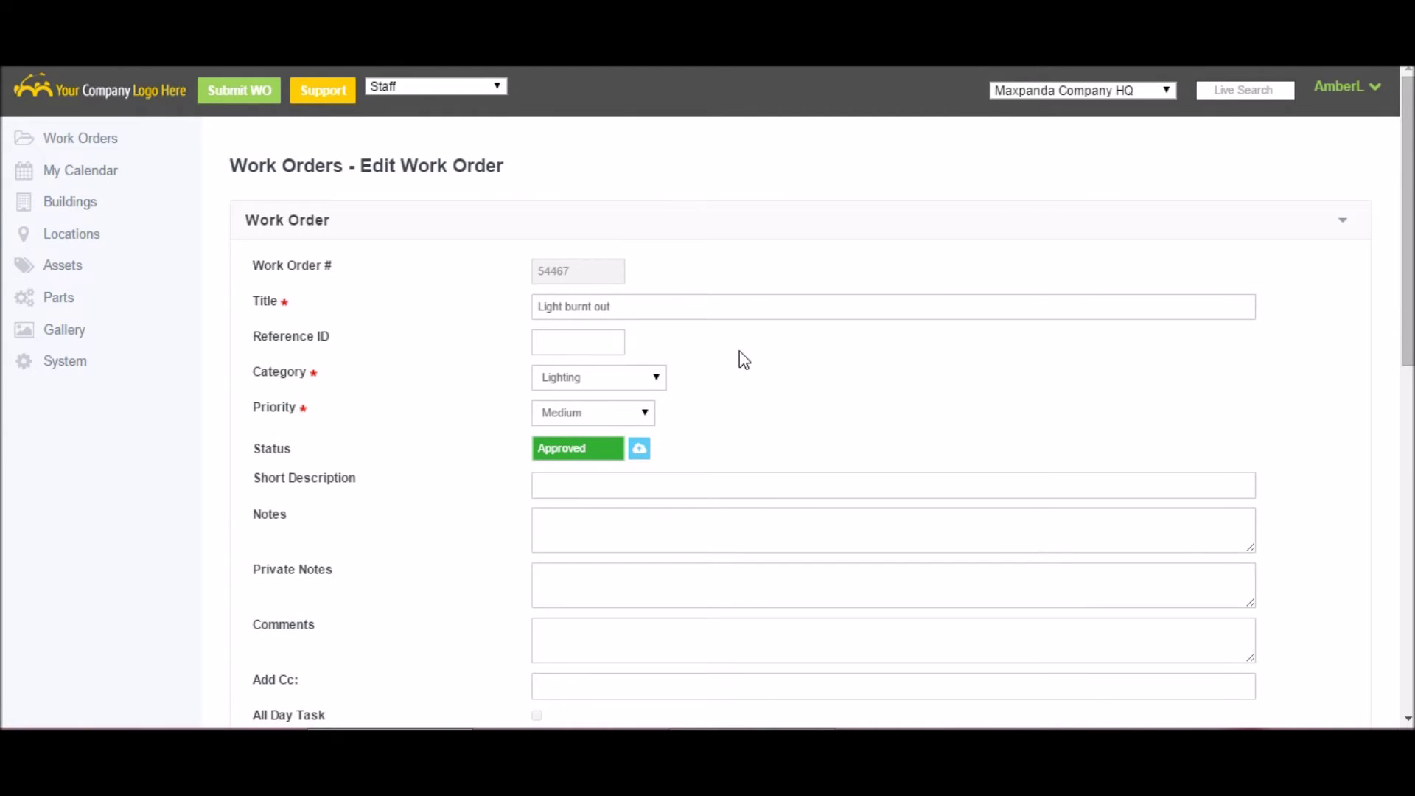
{"action": "scroll", "coordinate": [740, 351], "scroll_direction": "down", "scroll_amount": 4}
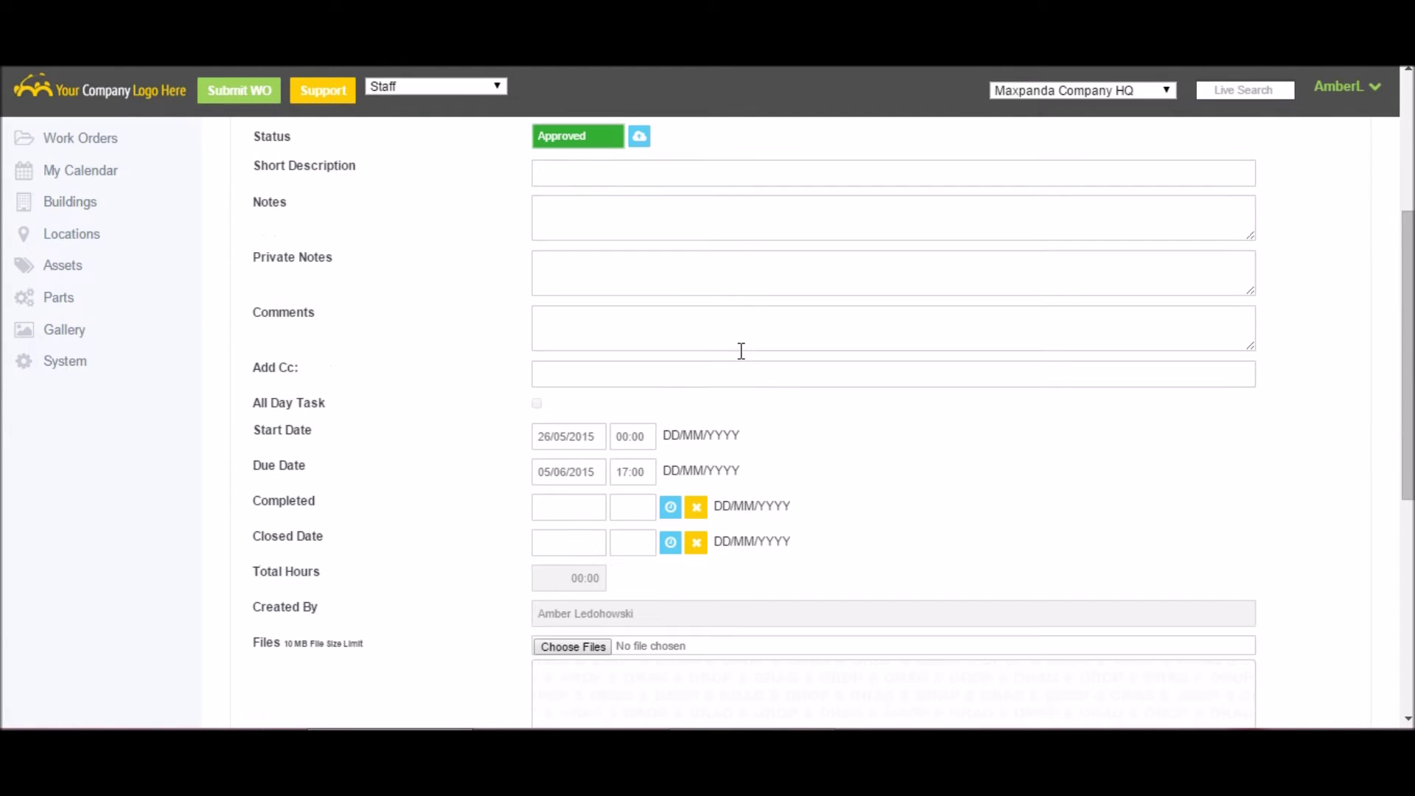
{"action": "scroll", "coordinate": [740, 351], "scroll_direction": "down", "scroll_amount": 6}
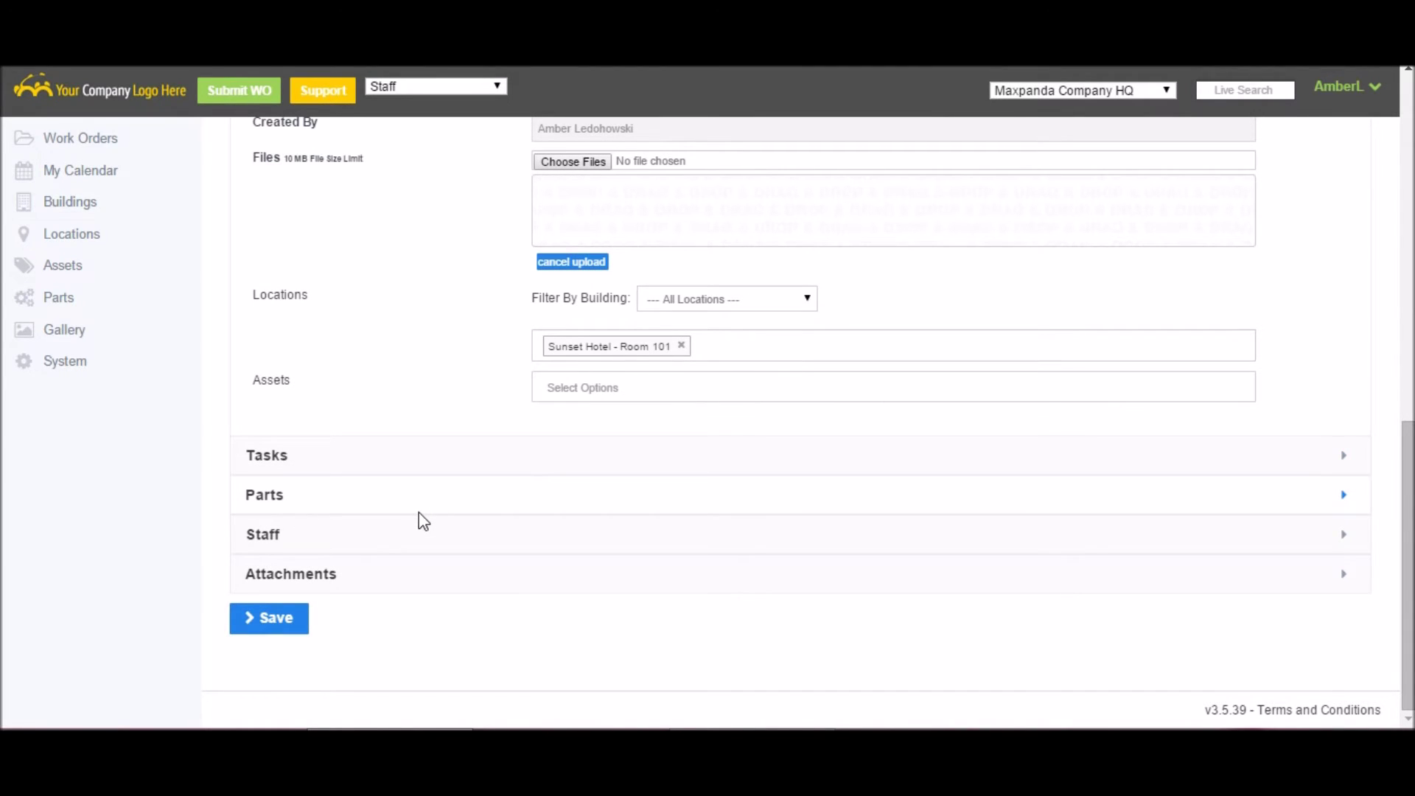
{"action": "scroll", "coordinate": [484, 444], "scroll_direction": "up", "scroll_amount": 10}
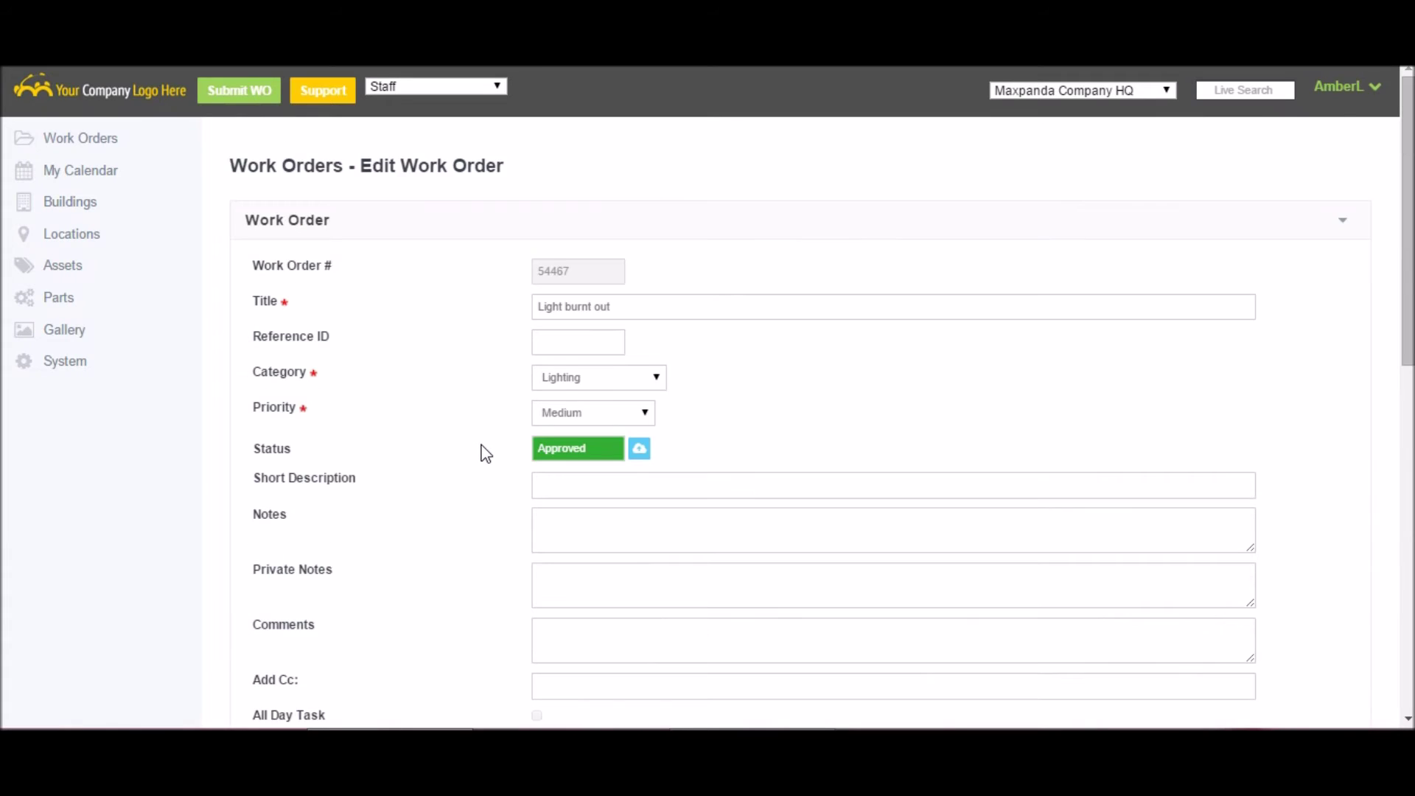
{"action": "scroll", "coordinate": [483, 443], "scroll_direction": "down", "scroll_amount": 4}
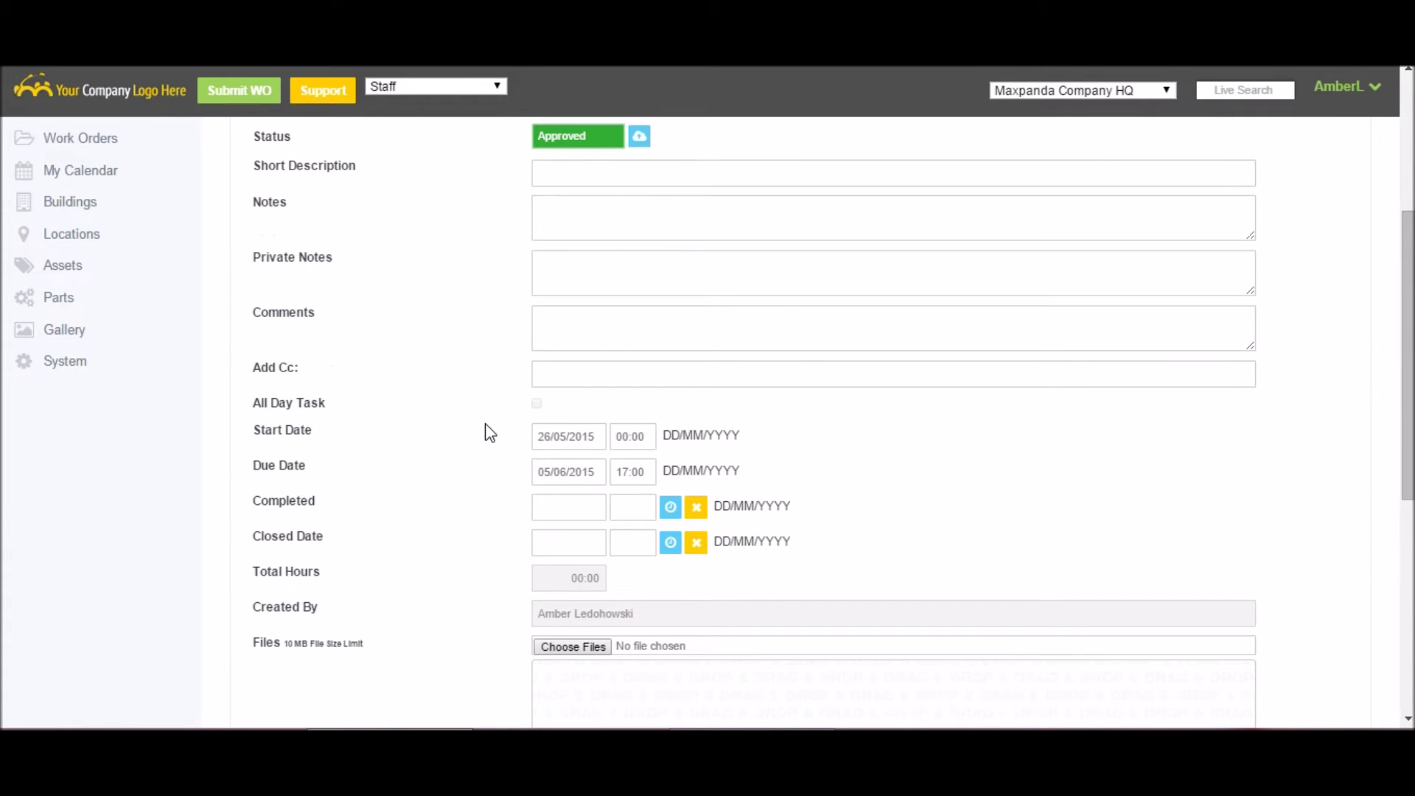
{"action": "scroll", "coordinate": [487, 434], "scroll_direction": "down", "scroll_amount": 5}
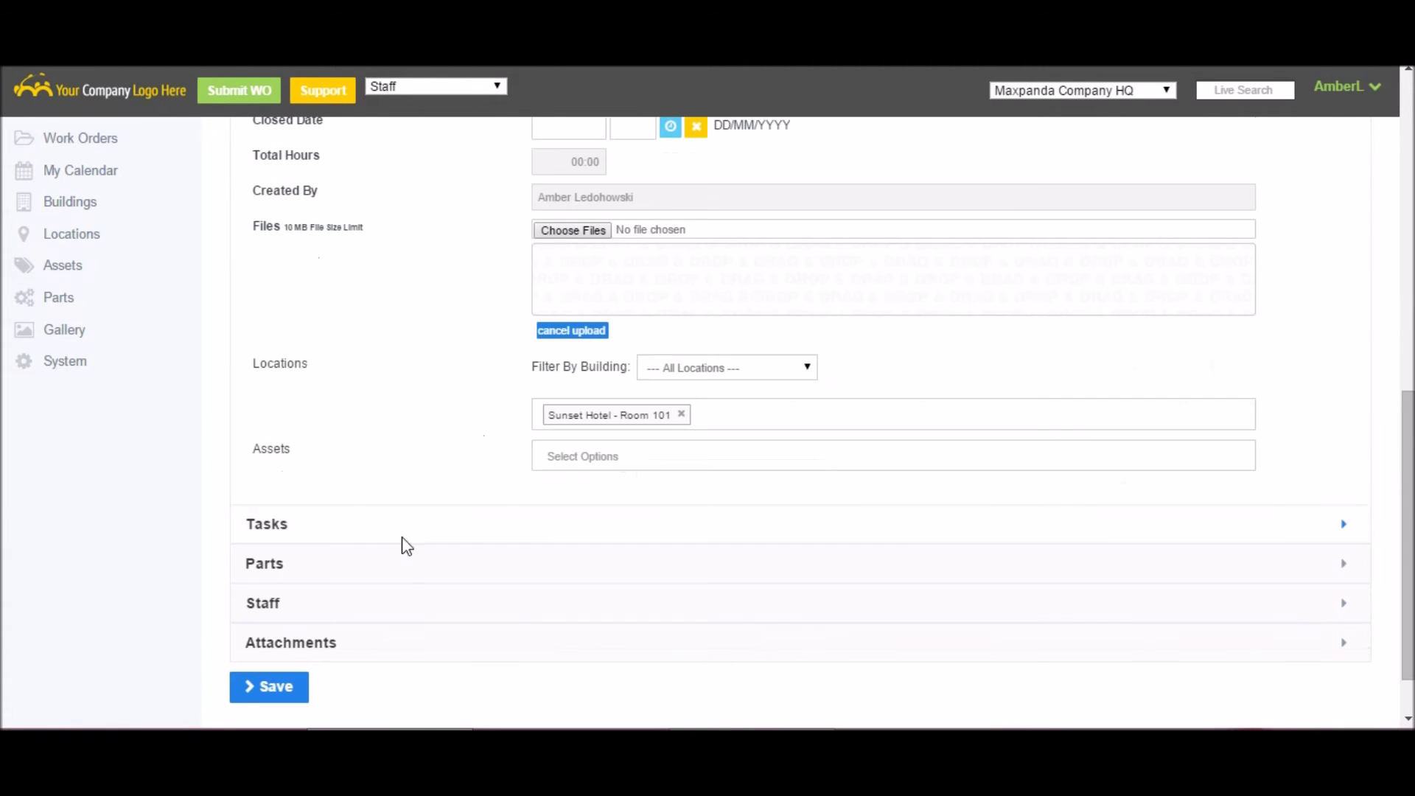
- Record a light bulb quantity of 1 and 01:15 hours worked for the first staff member
{"action": "left_click", "coordinate": [552, 549]}
{"action": "left_click", "coordinate": [741, 371]}
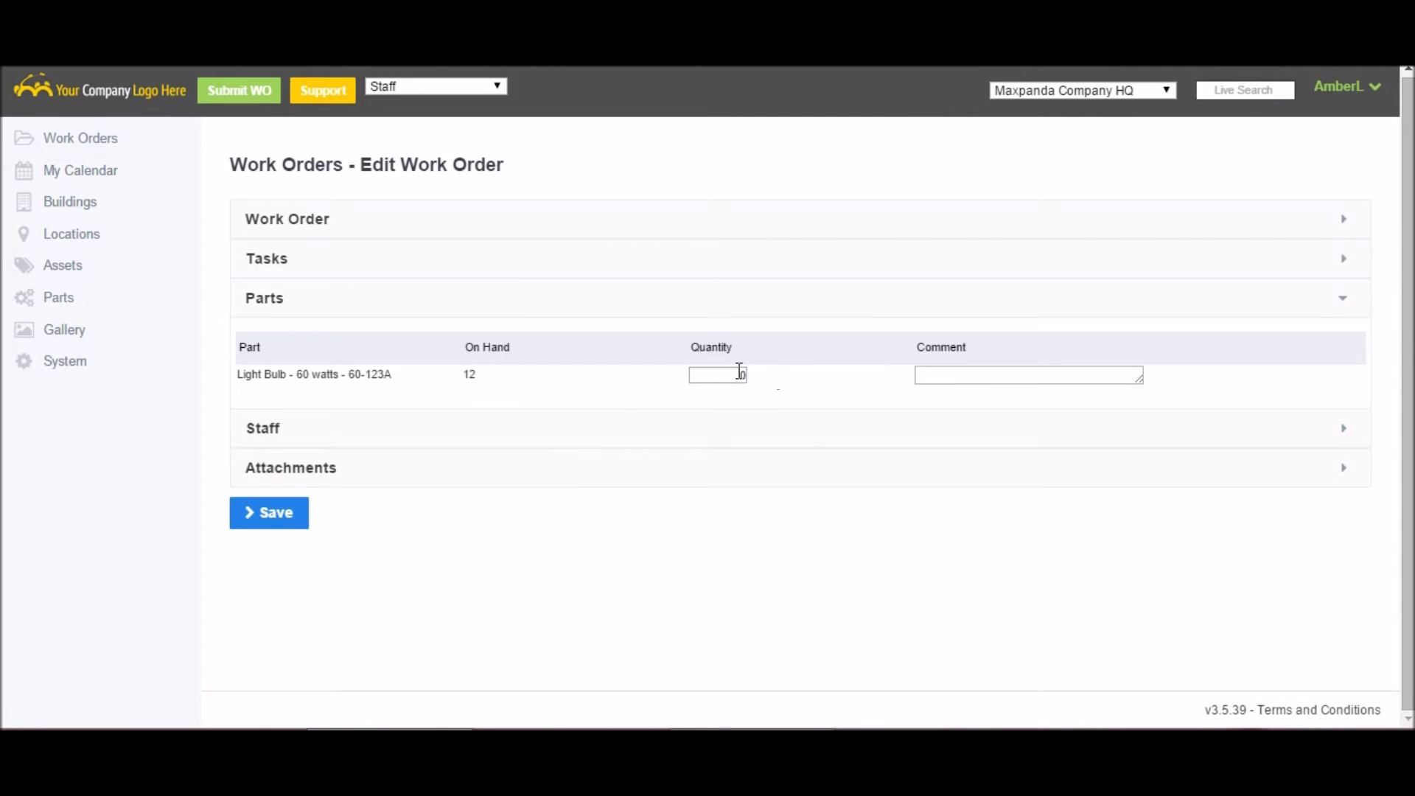
{"action": "left_click", "coordinate": [582, 428]}
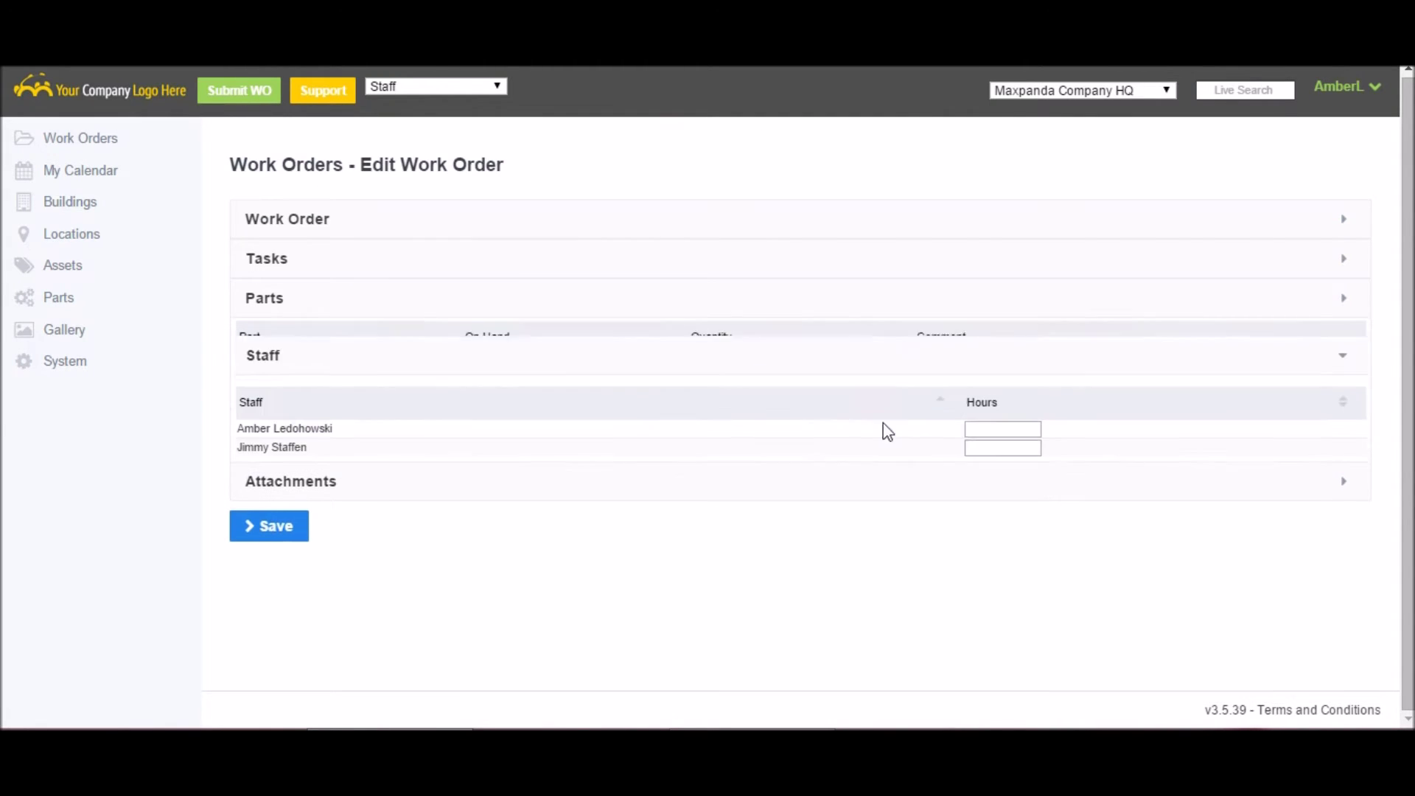
{"action": "left_click", "coordinate": [1001, 413]}
{"action": "left_click", "coordinate": [1012, 466]}
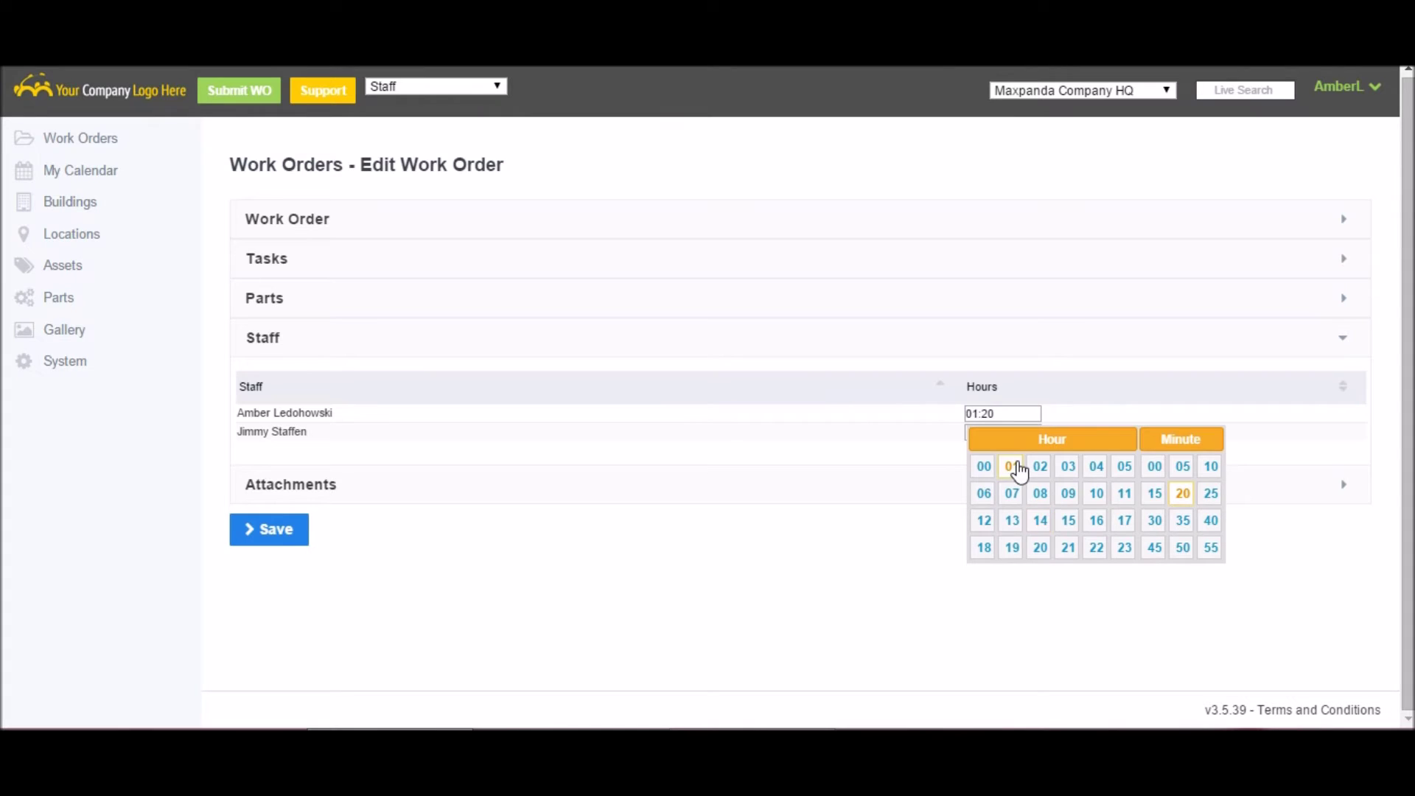
{"action": "left_click", "coordinate": [1154, 493]}
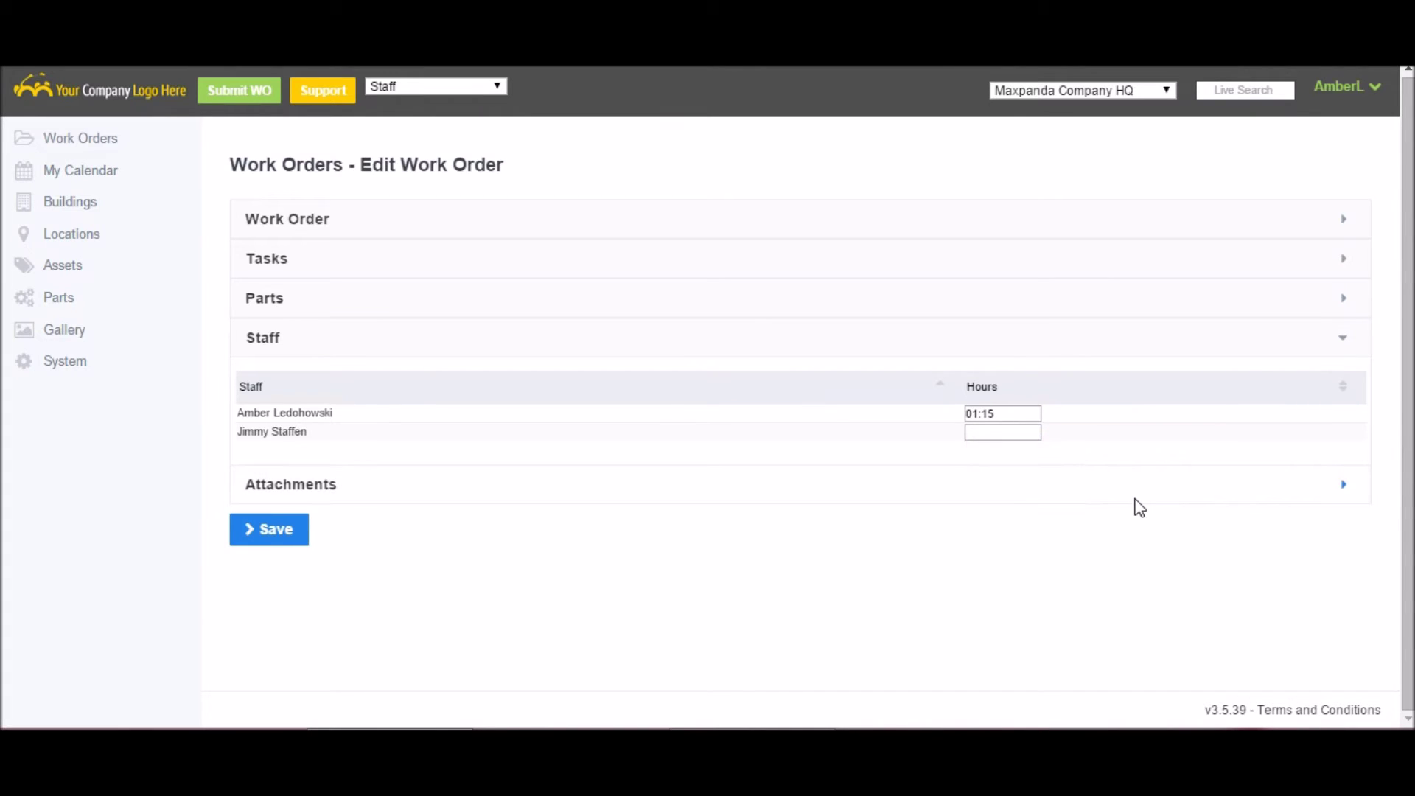
- Mark the Light burnt out work order complete and confirm
{"action": "left_click", "coordinate": [390, 233]}
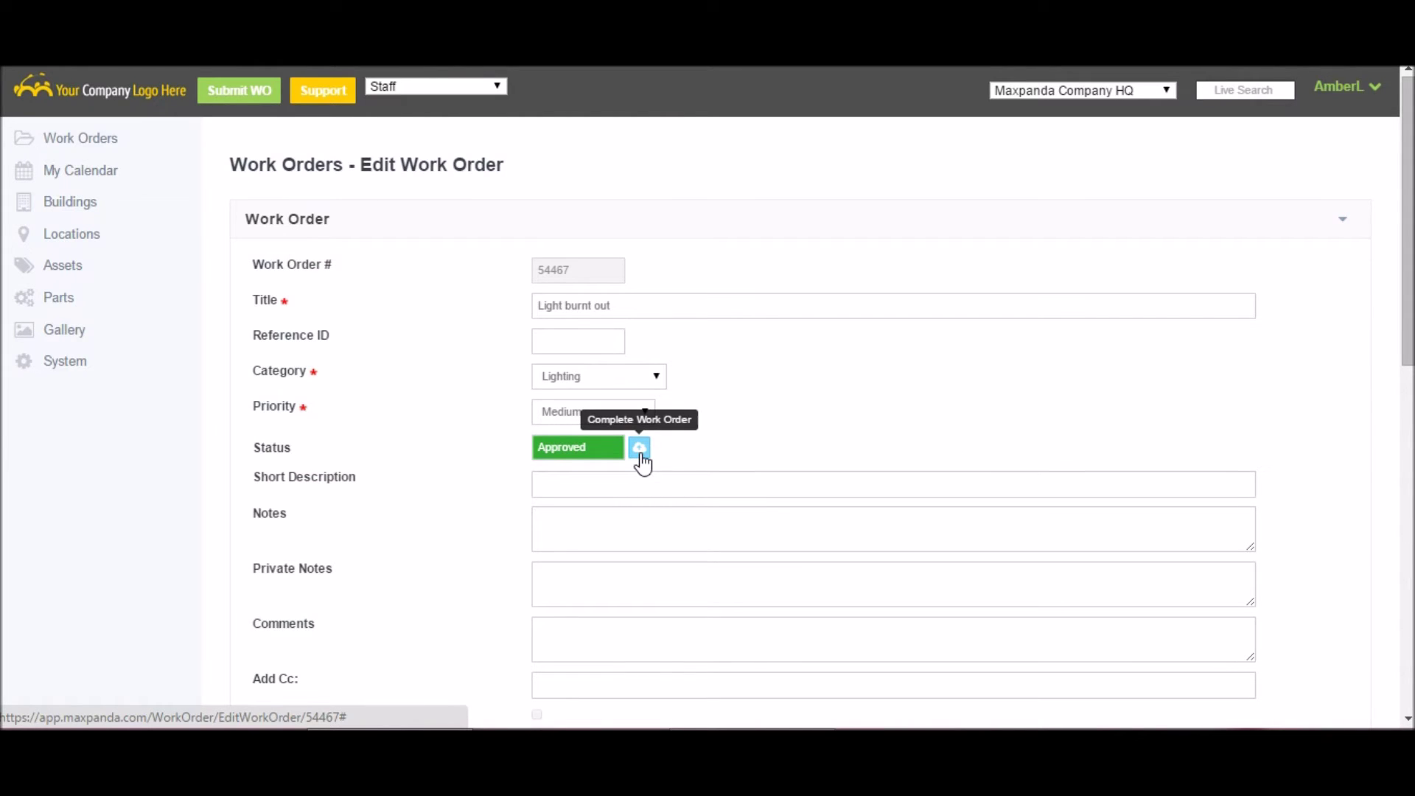
{"action": "left_click", "coordinate": [639, 448]}
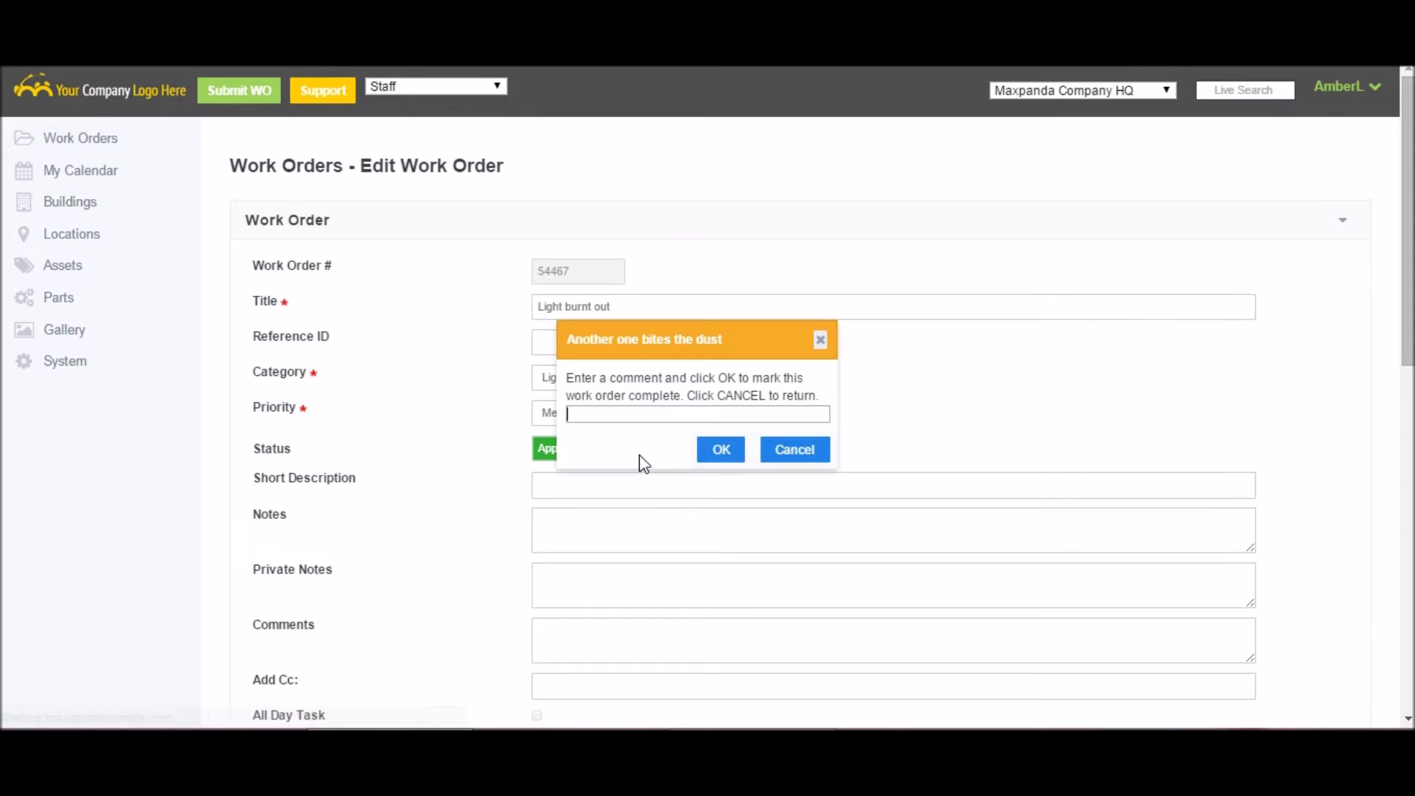
{"action": "left_click", "coordinate": [709, 465]}
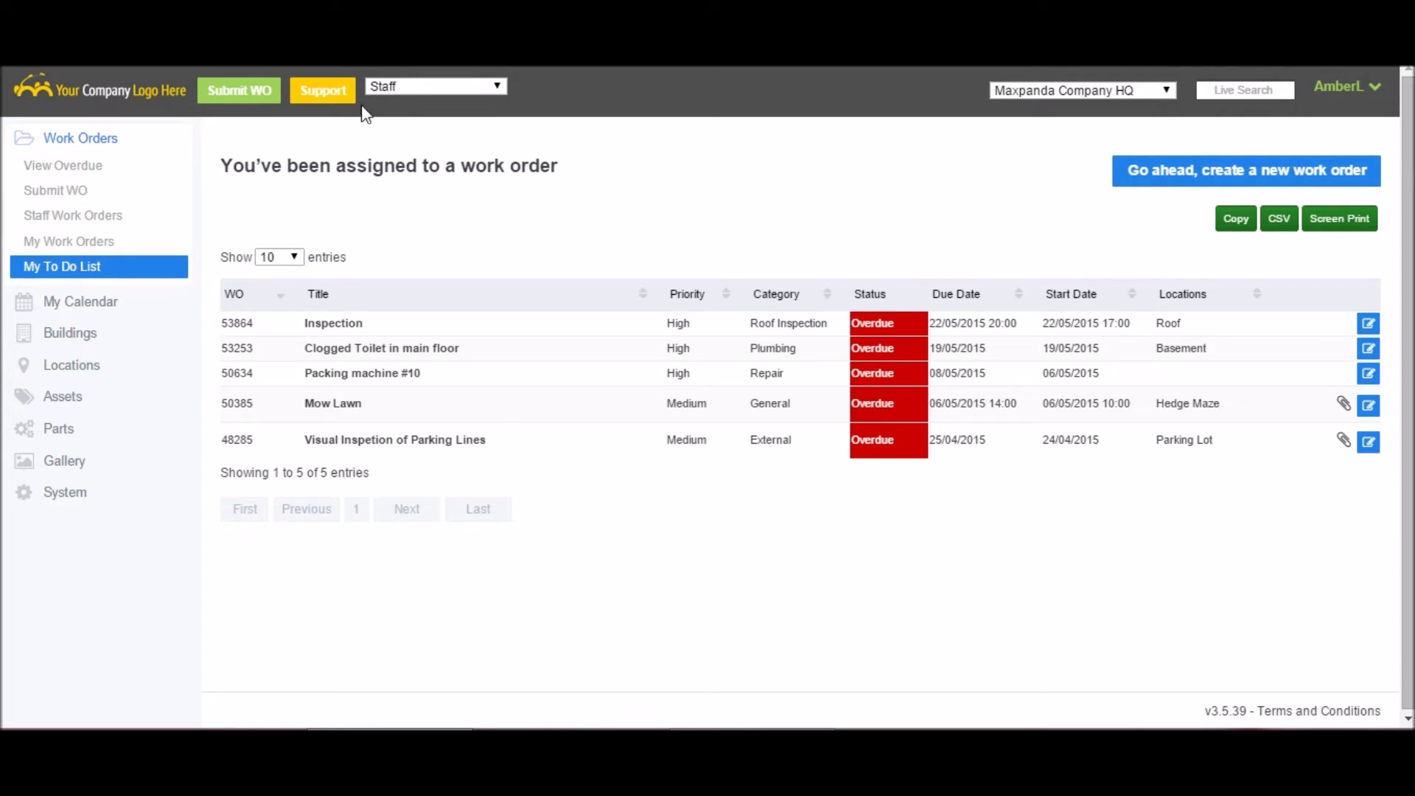
{"action": "left_click", "coordinate": [464, 87]}
- As Company Admin, close the completed work order 54467 and confirm with OK
{"action": "left_click", "coordinate": [435, 118]}
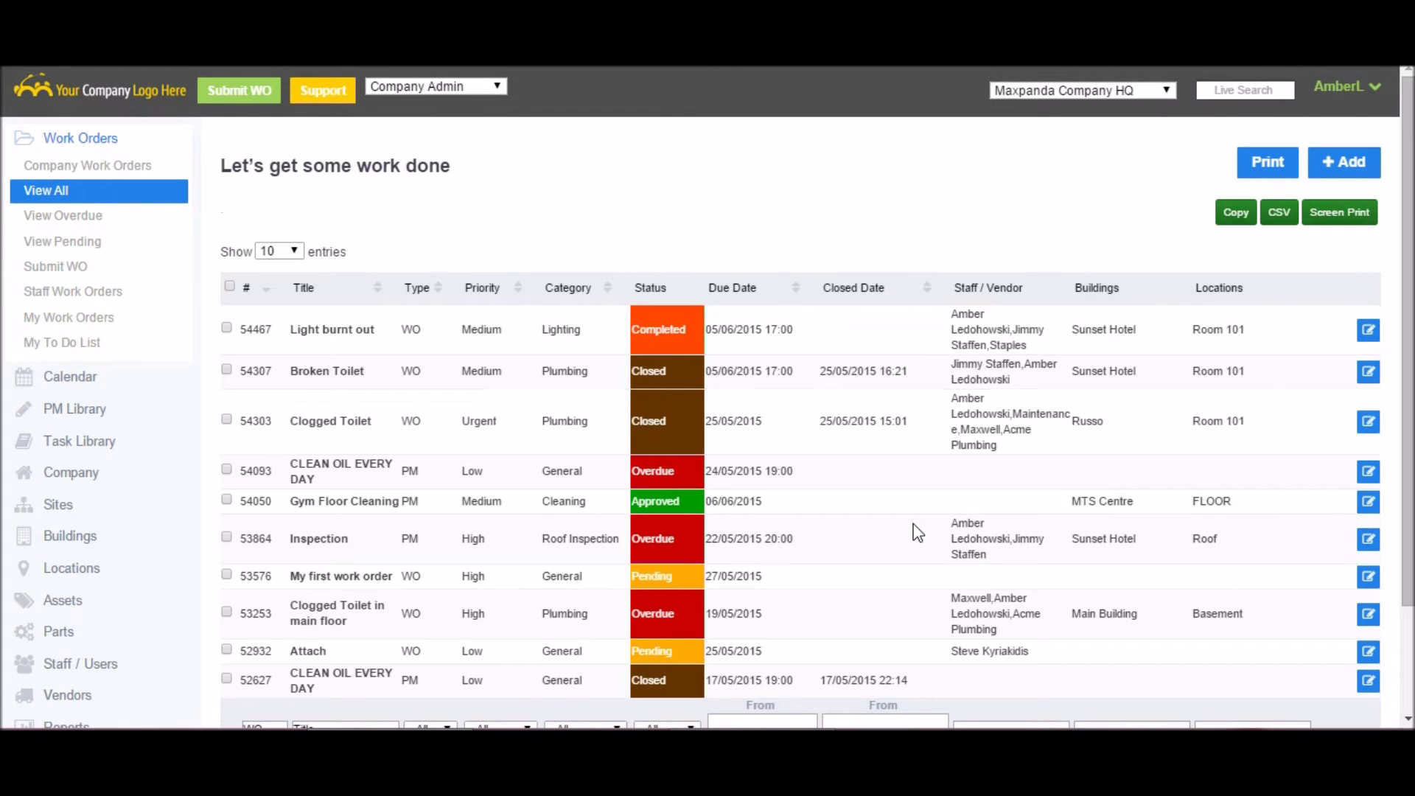
{"action": "left_click_drag", "start_coordinate": [711, 345], "coordinate": [394, 335]}
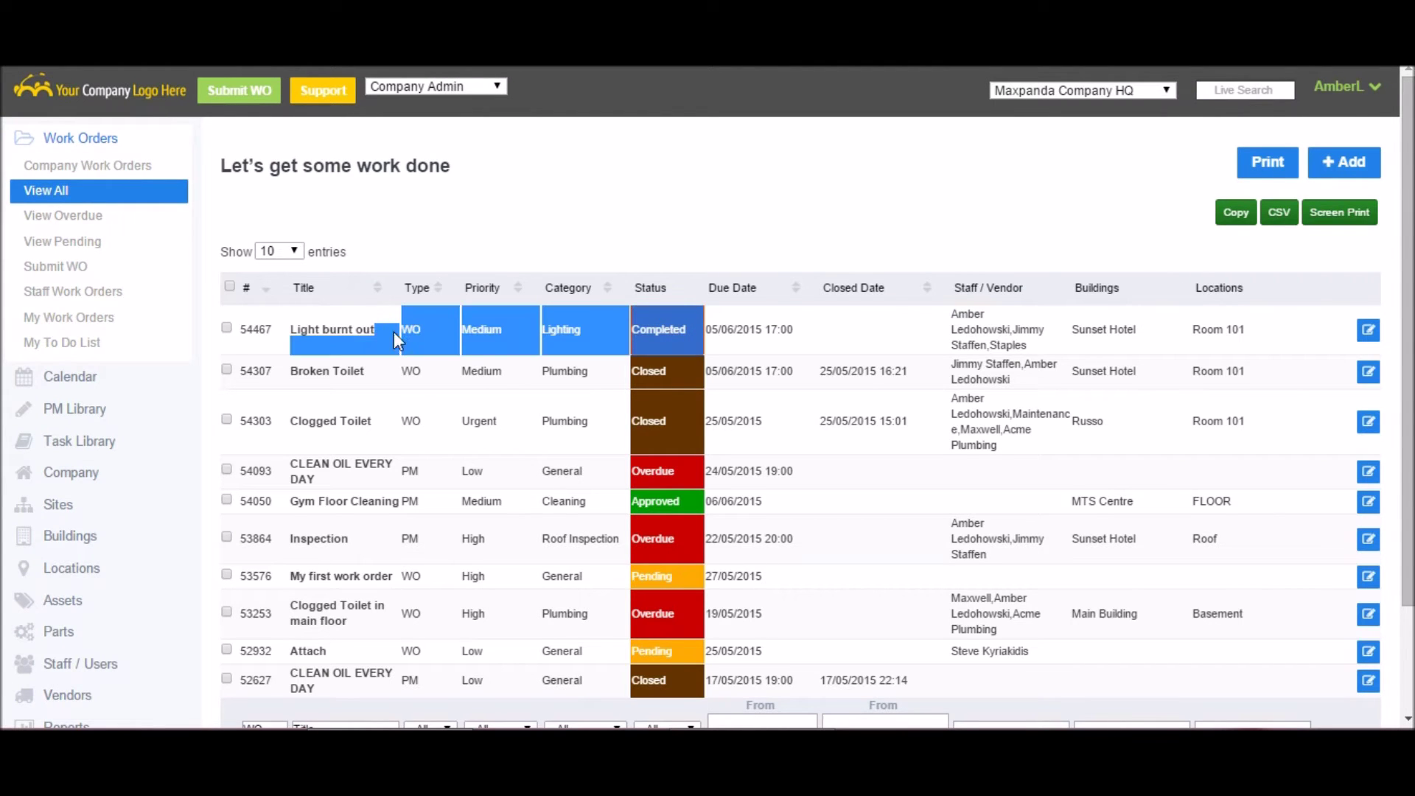
{"action": "left_click", "coordinate": [1367, 333]}
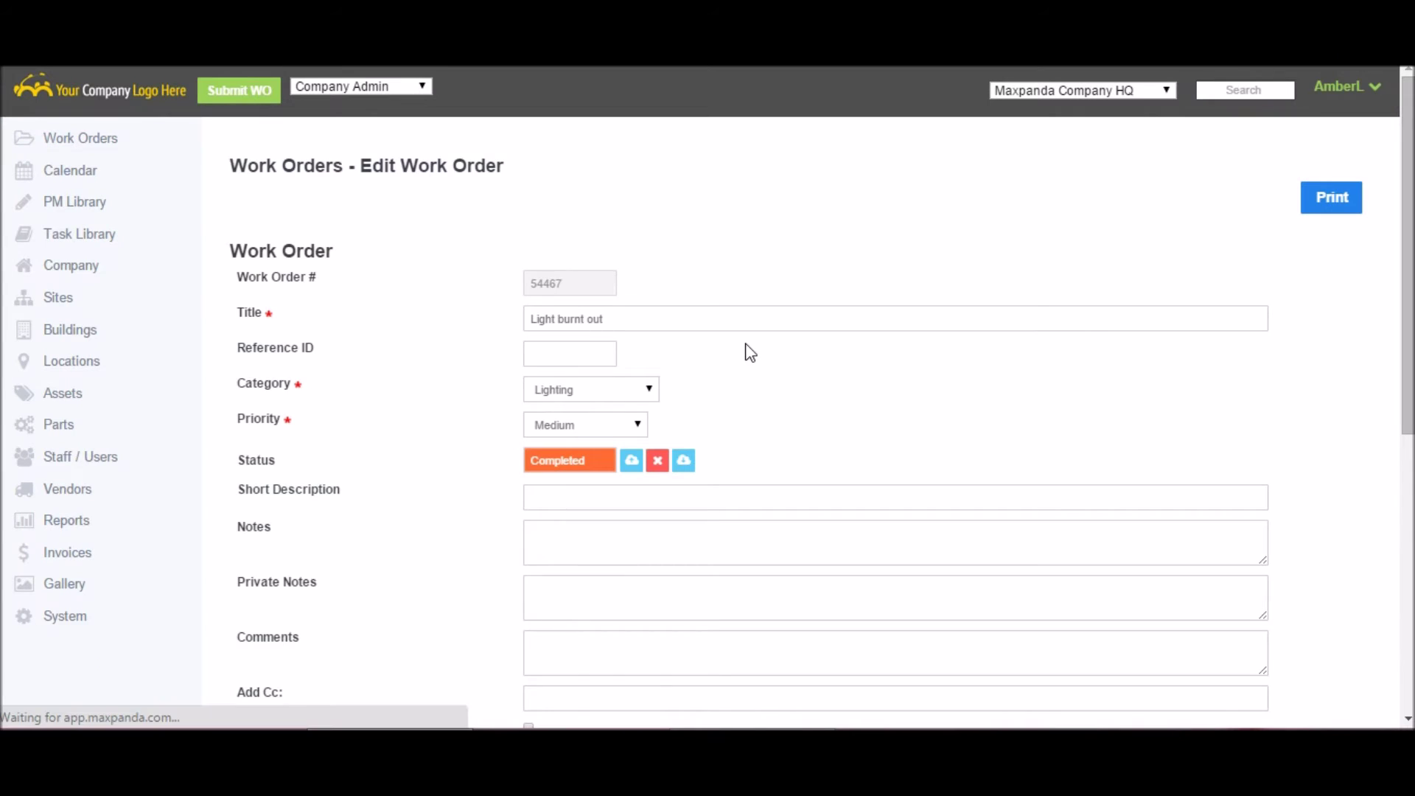
{"action": "scroll", "coordinate": [750, 352], "scroll_direction": "down", "scroll_amount": 15}
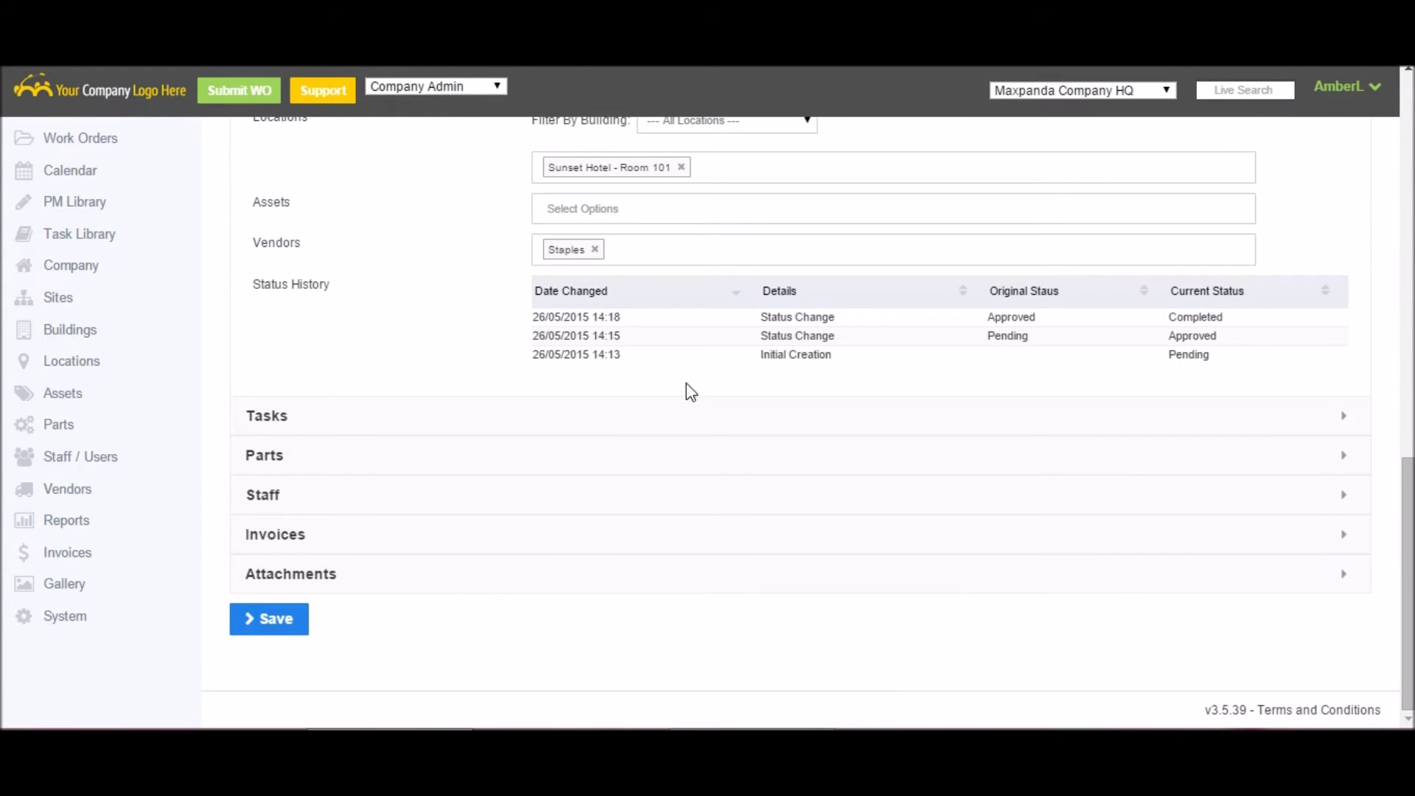
{"action": "scroll", "coordinate": [575, 470], "scroll_direction": "up", "scroll_amount": 7}
{"action": "scroll", "coordinate": [573, 476], "scroll_direction": "up", "scroll_amount": 6}
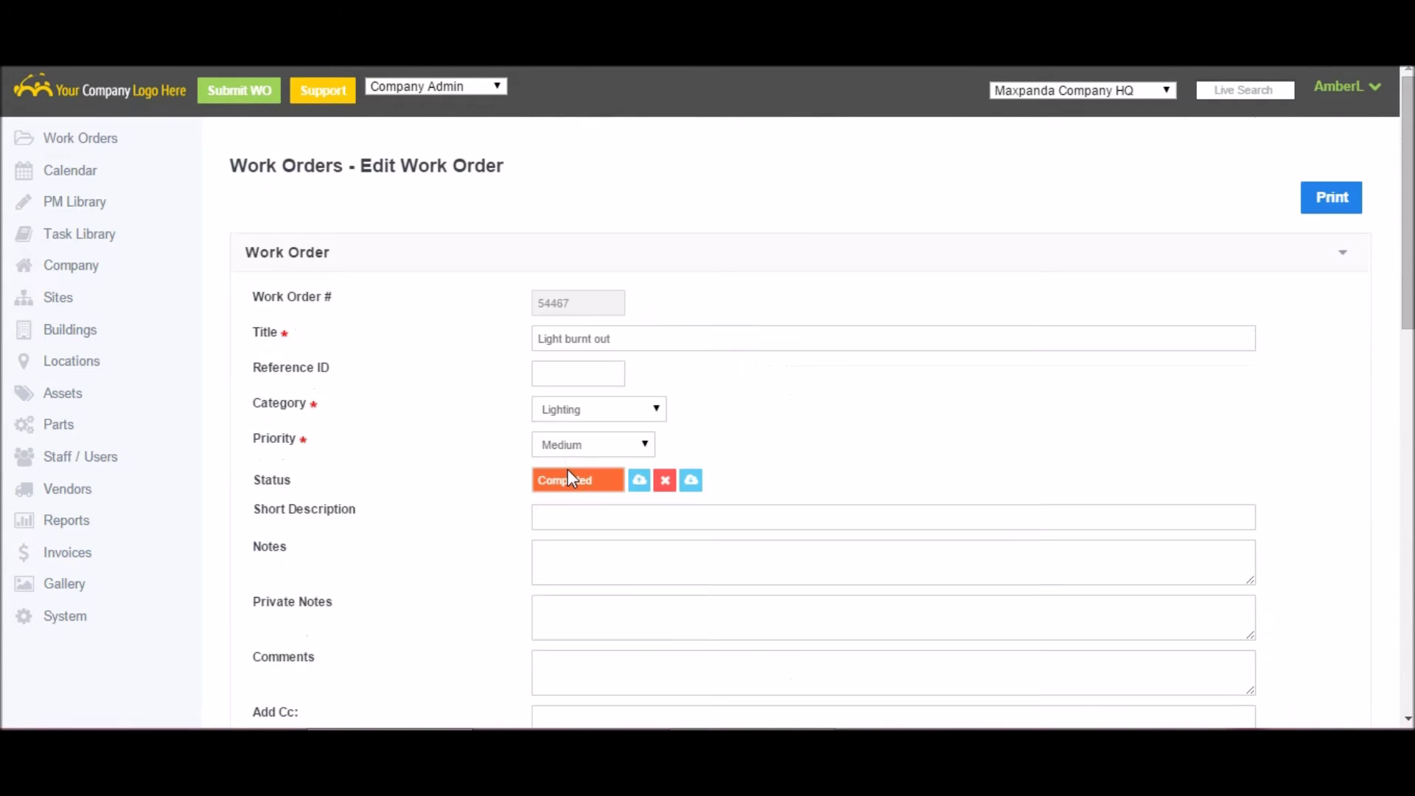
{"action": "left_click", "coordinate": [639, 483]}
{"action": "left_click", "coordinate": [724, 448]}
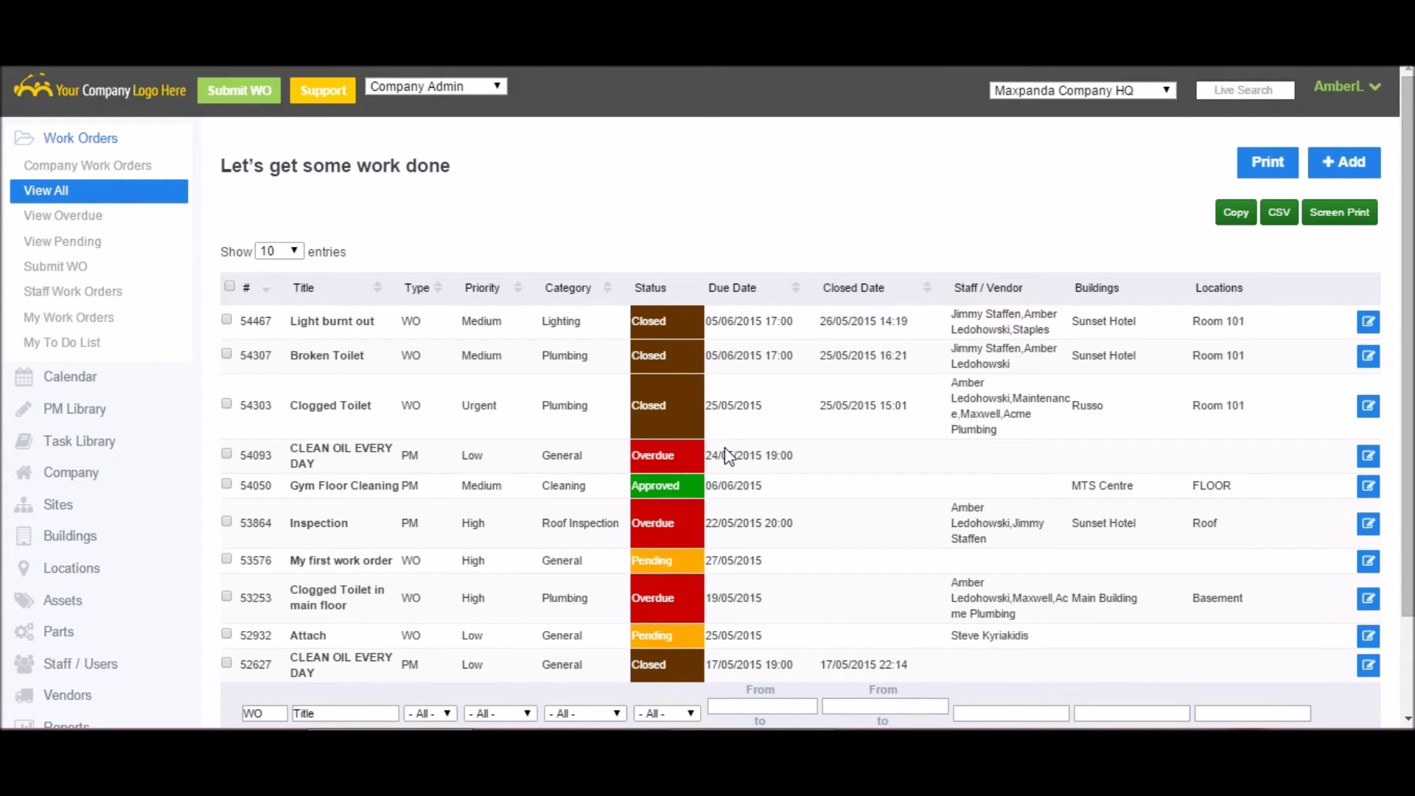
- Filter the work order list by title 'light', clear the filter, then show the overdue orders
{"action": "left_click_drag", "start_coordinate": [700, 461], "coordinate": [637, 467]}
{"action": "left_click", "coordinate": [684, 459]}
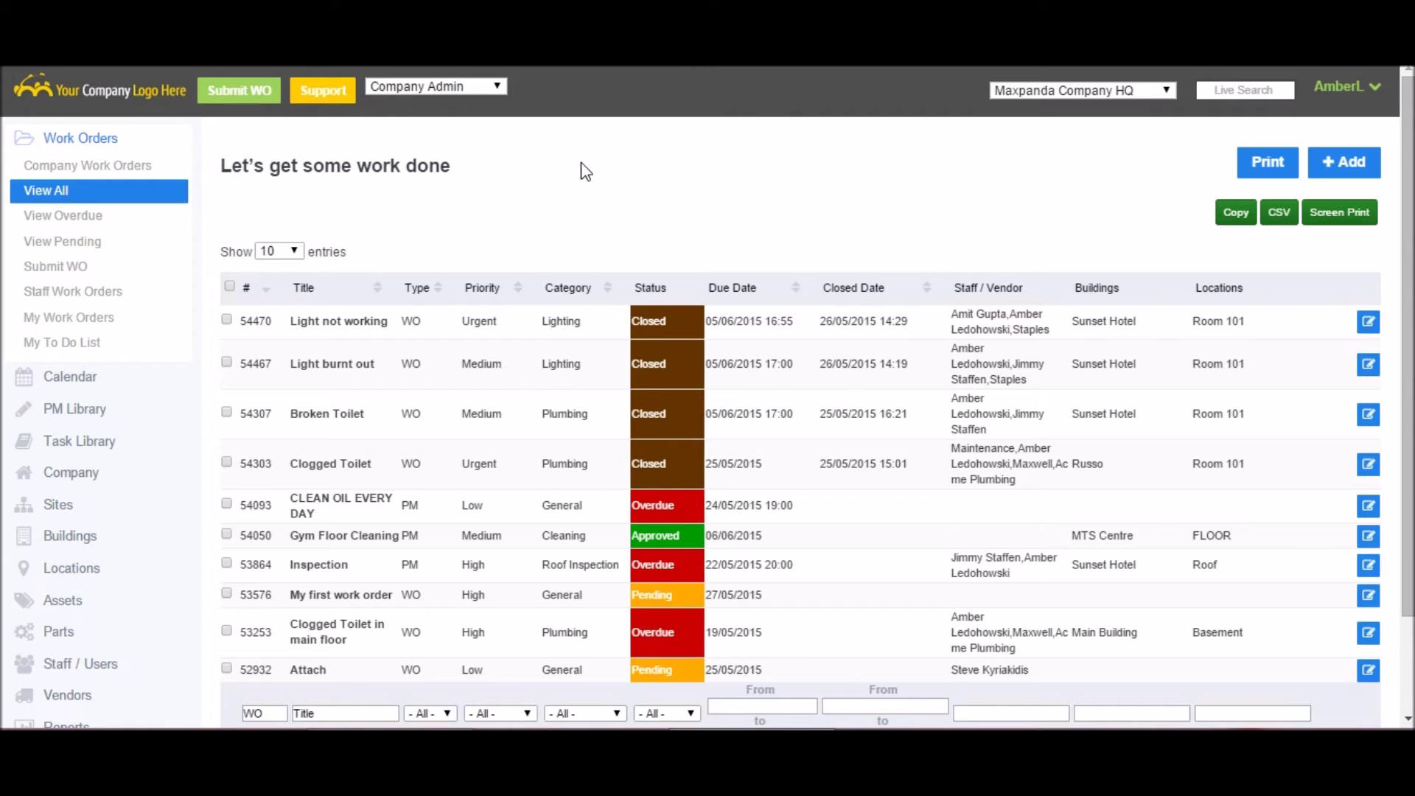
{"action": "scroll", "coordinate": [739, 395], "scroll_direction": "down", "scroll_amount": 3}
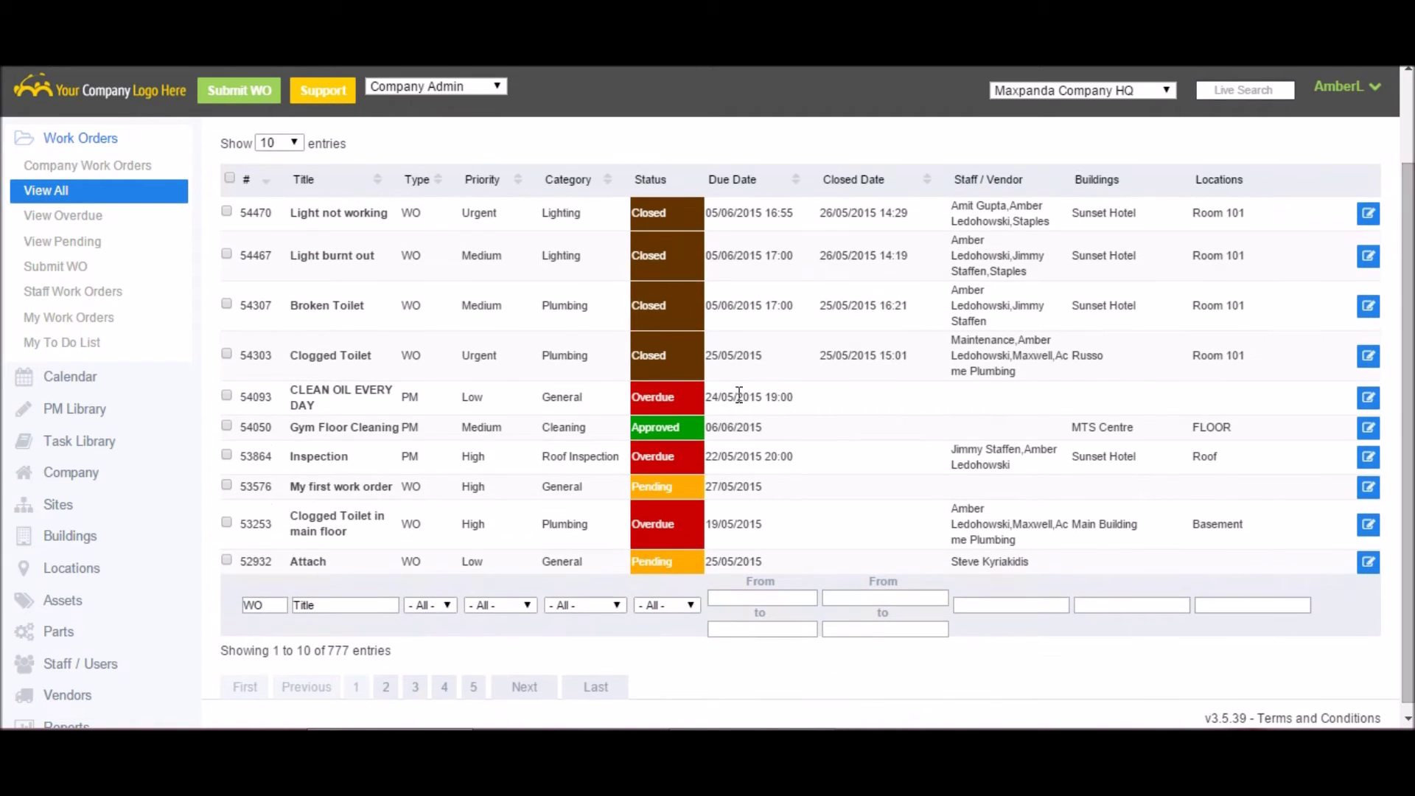
{"action": "left_click", "coordinate": [370, 606]}
{"action": "type", "text": "light"}
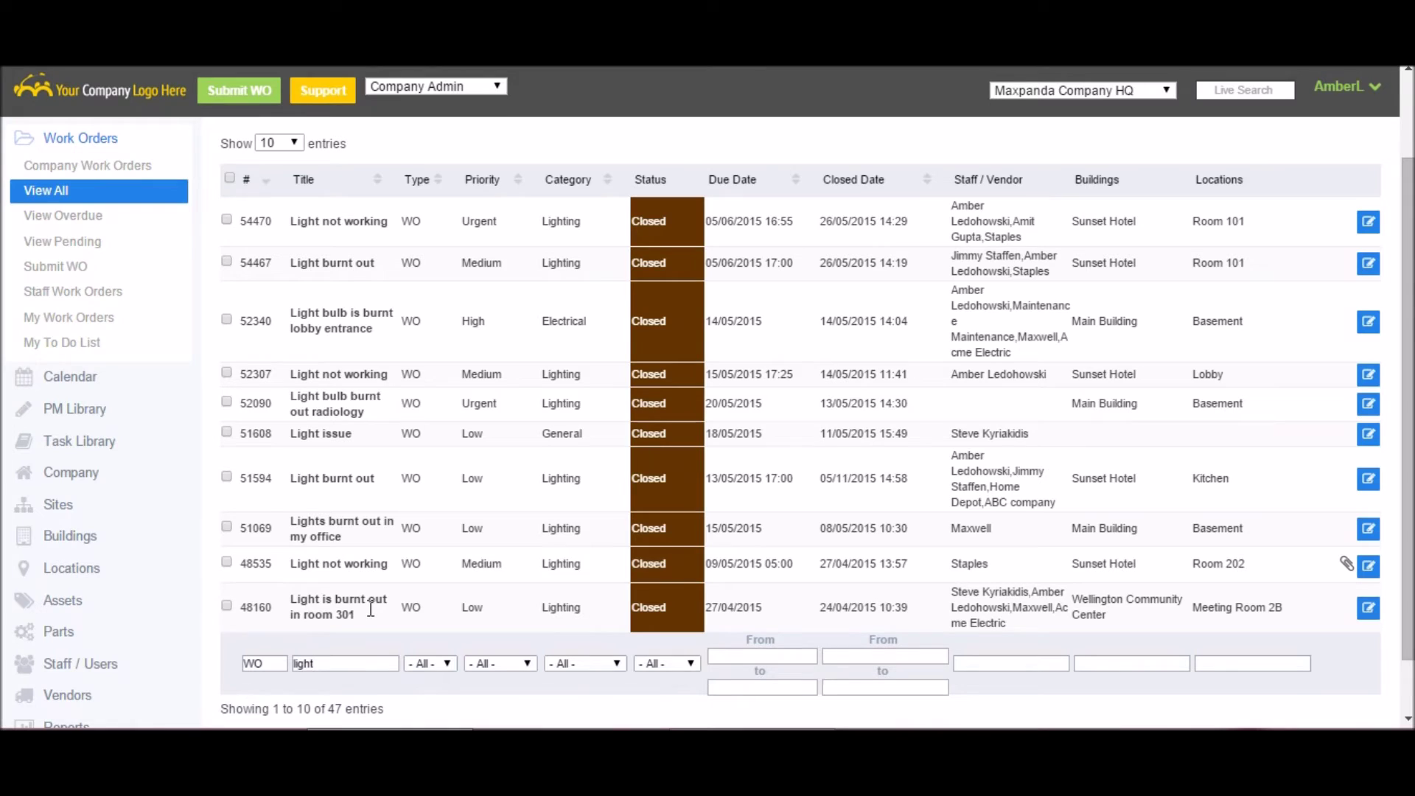
{"action": "double_click", "coordinate": [302, 662]}
{"action": "key", "text": "BackSpace"}
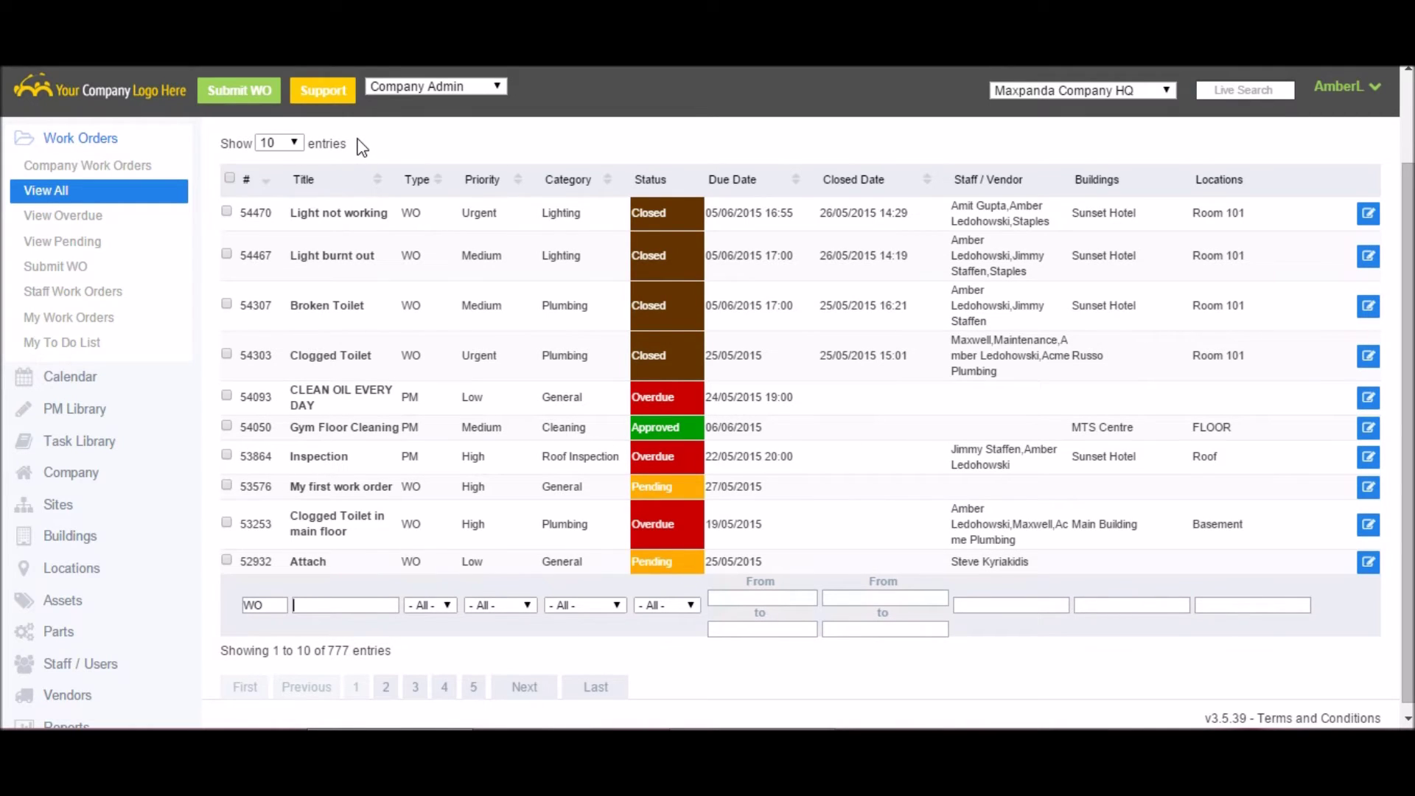
{"action": "left_click", "coordinate": [61, 215]}
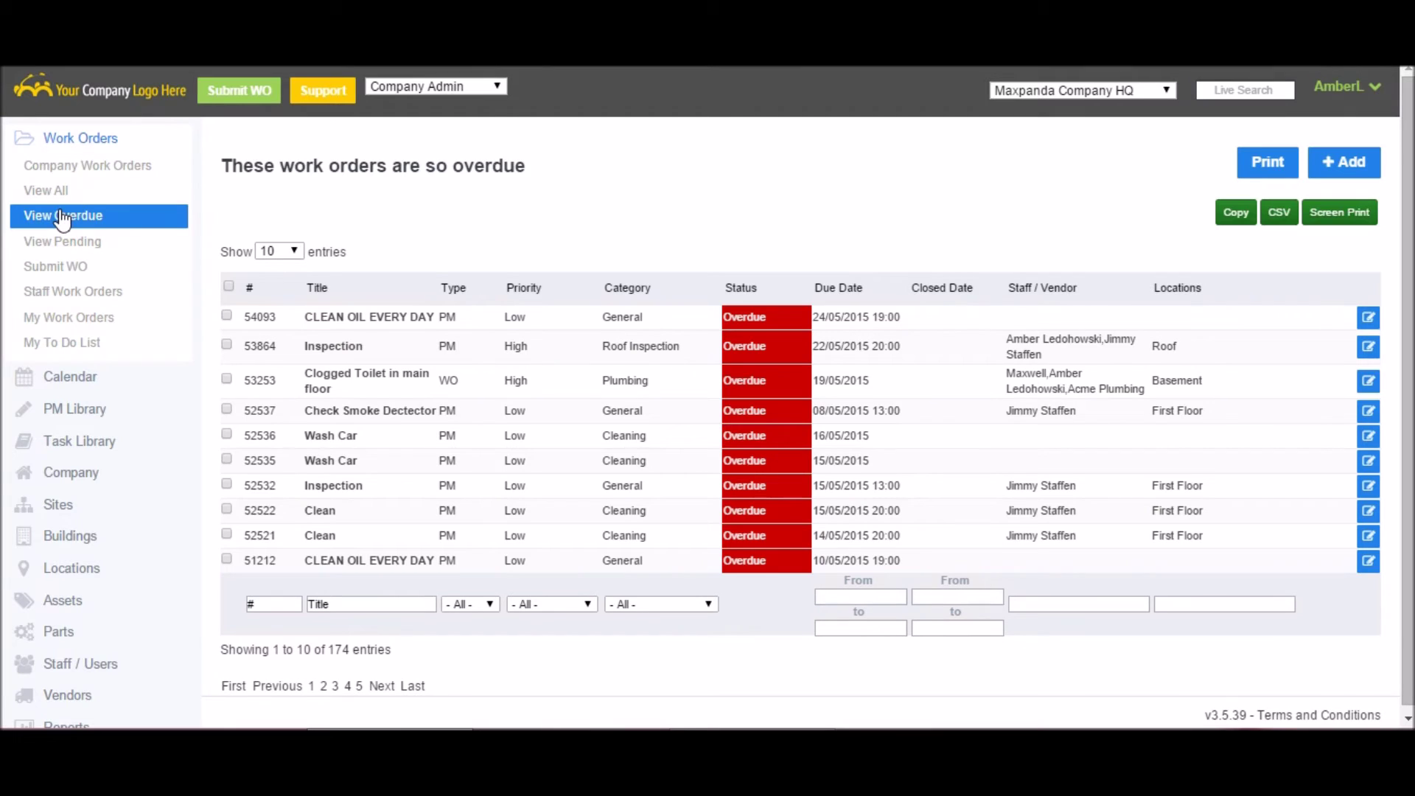
- Browse the pending and my assigned work order lists, then open the May 2015 calendar
{"action": "left_click", "coordinate": [59, 241]}
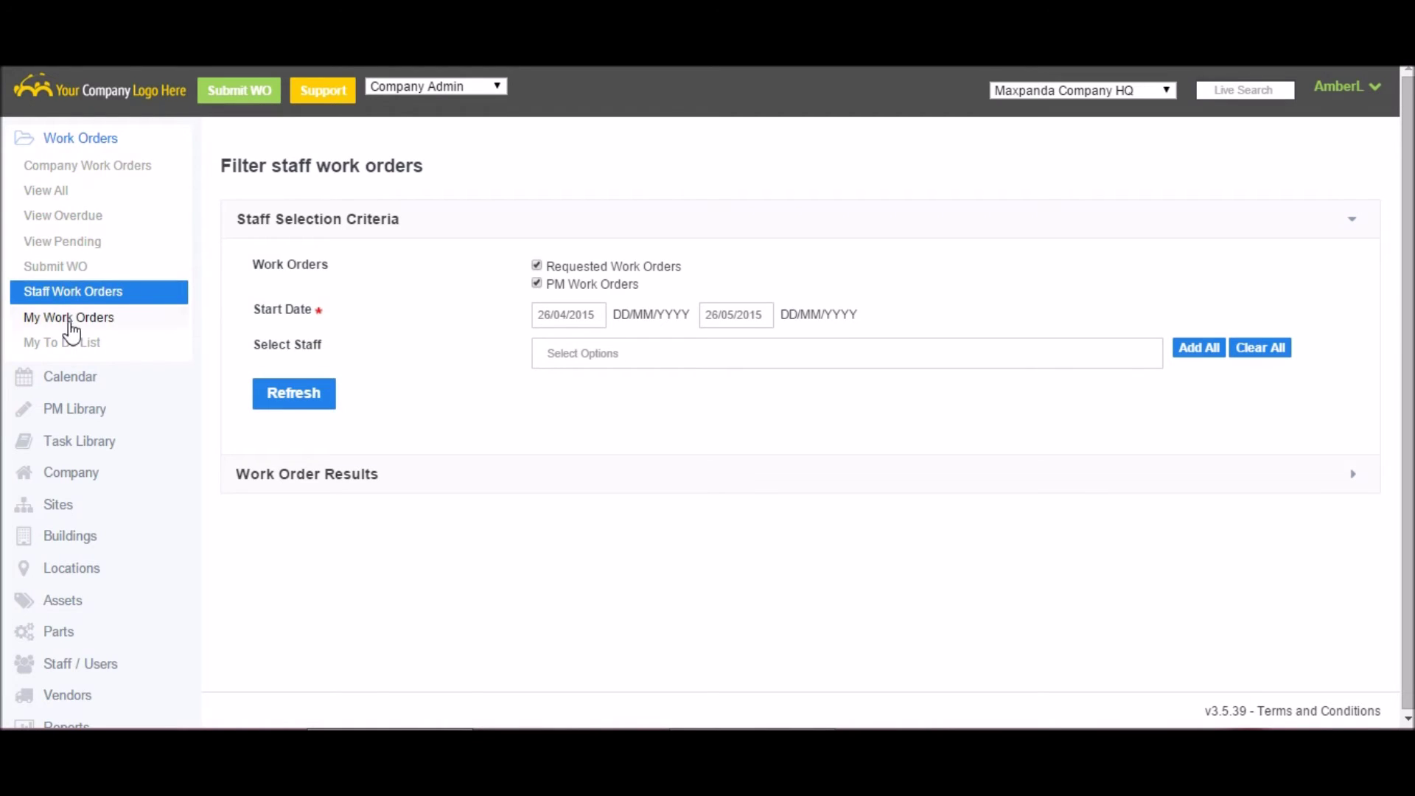
{"action": "left_click", "coordinate": [71, 317]}
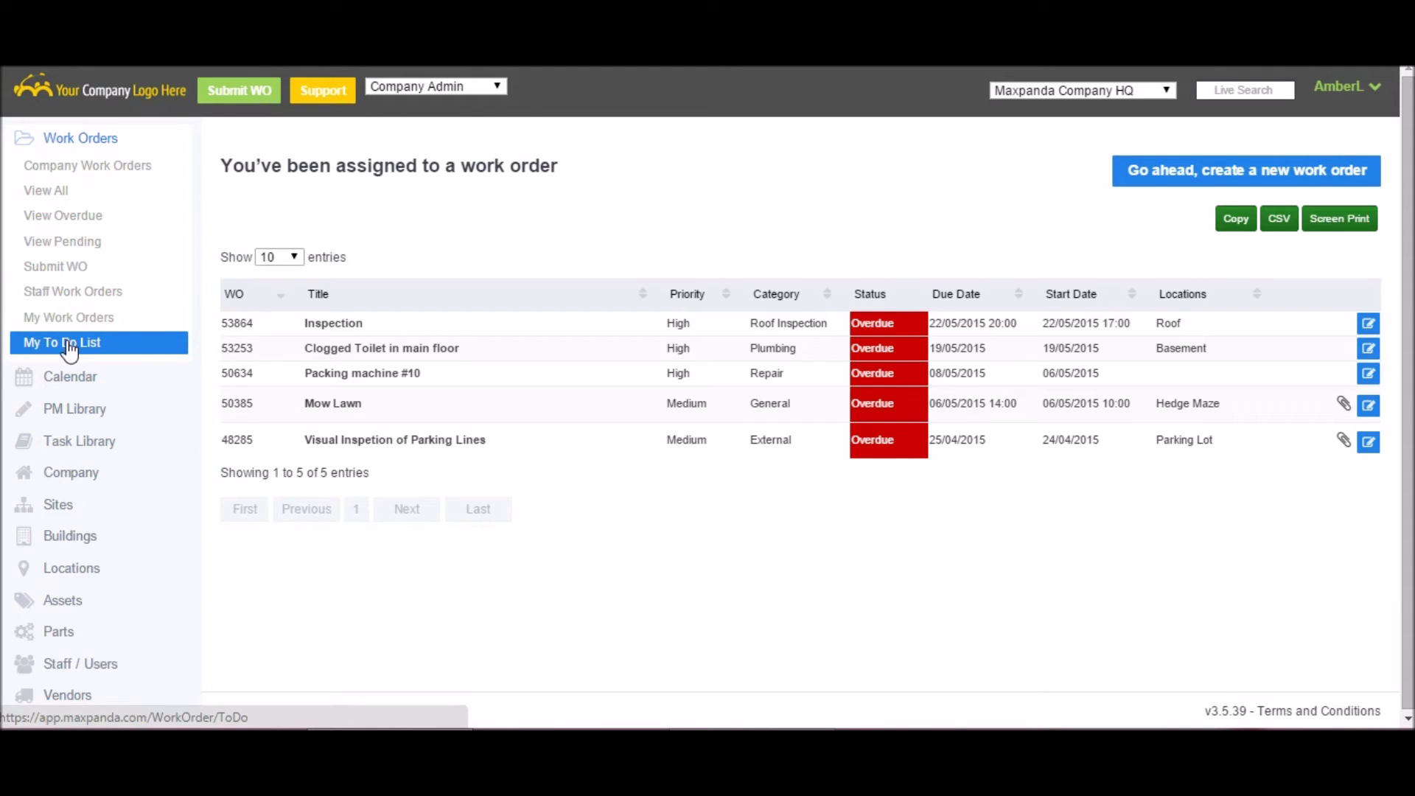
{"action": "left_click", "coordinate": [74, 376]}
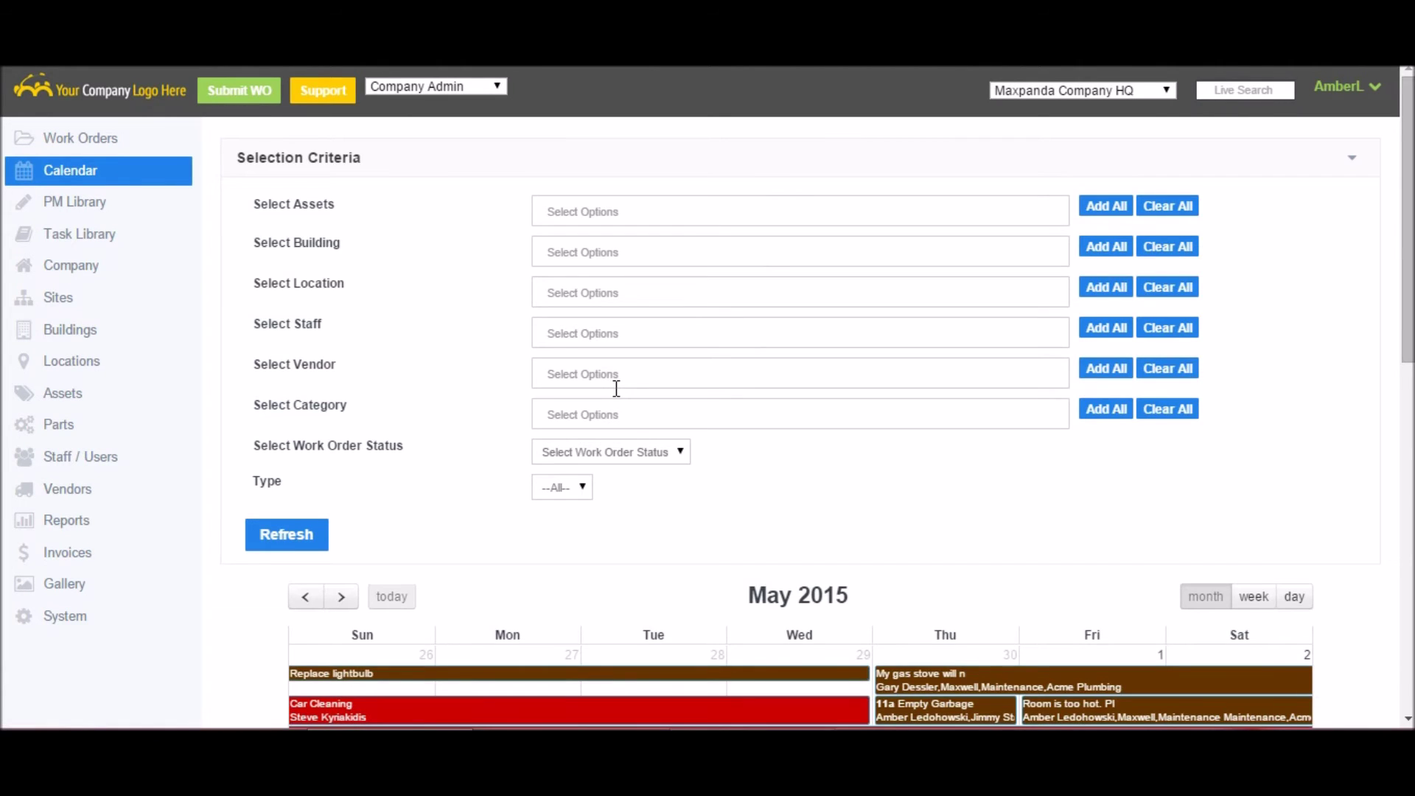
{"action": "scroll", "coordinate": [617, 388], "scroll_direction": "down", "scroll_amount": 7}
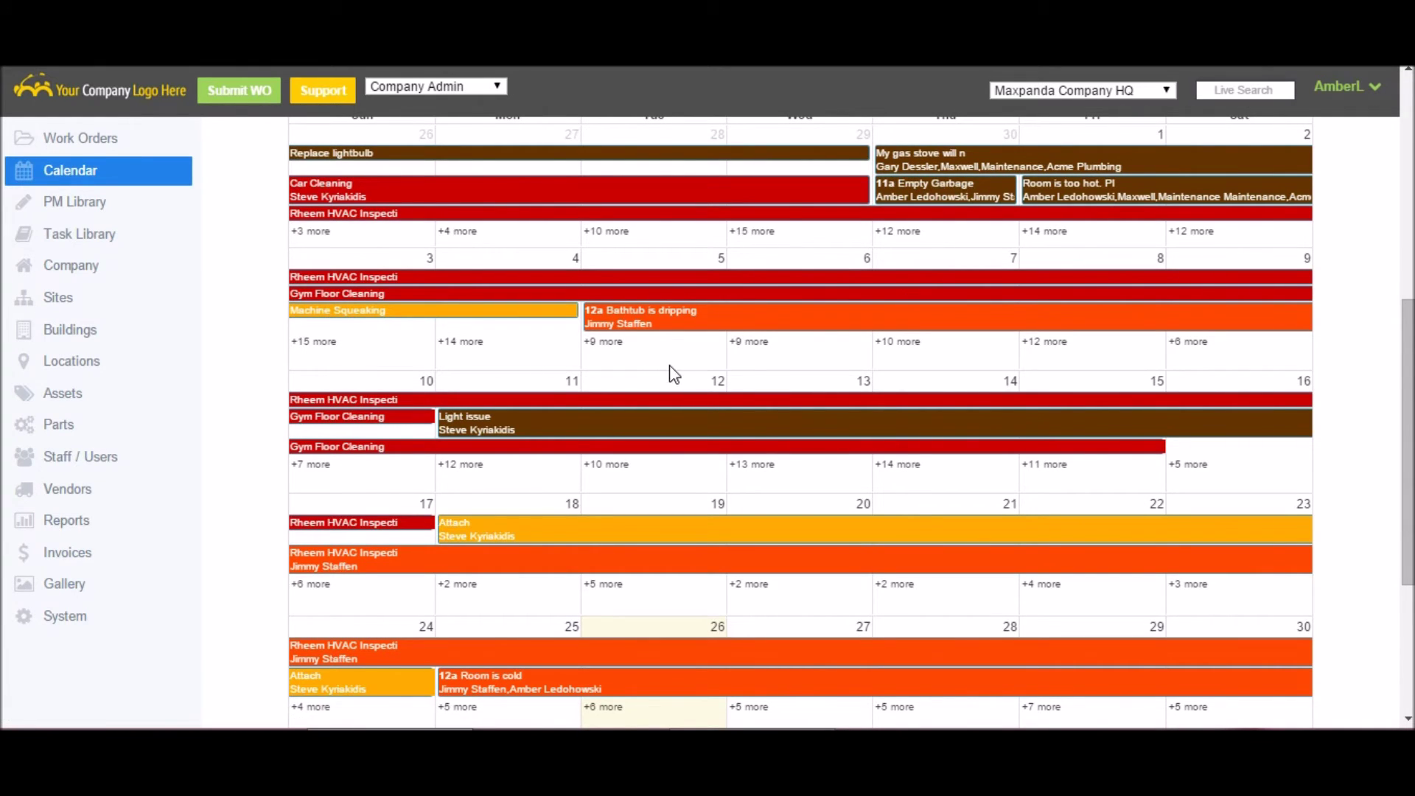
- Try moving the Bathtub is dripping order to a later week and dismiss the date error
{"action": "scroll", "coordinate": [670, 373], "scroll_direction": "down", "scroll_amount": 4}
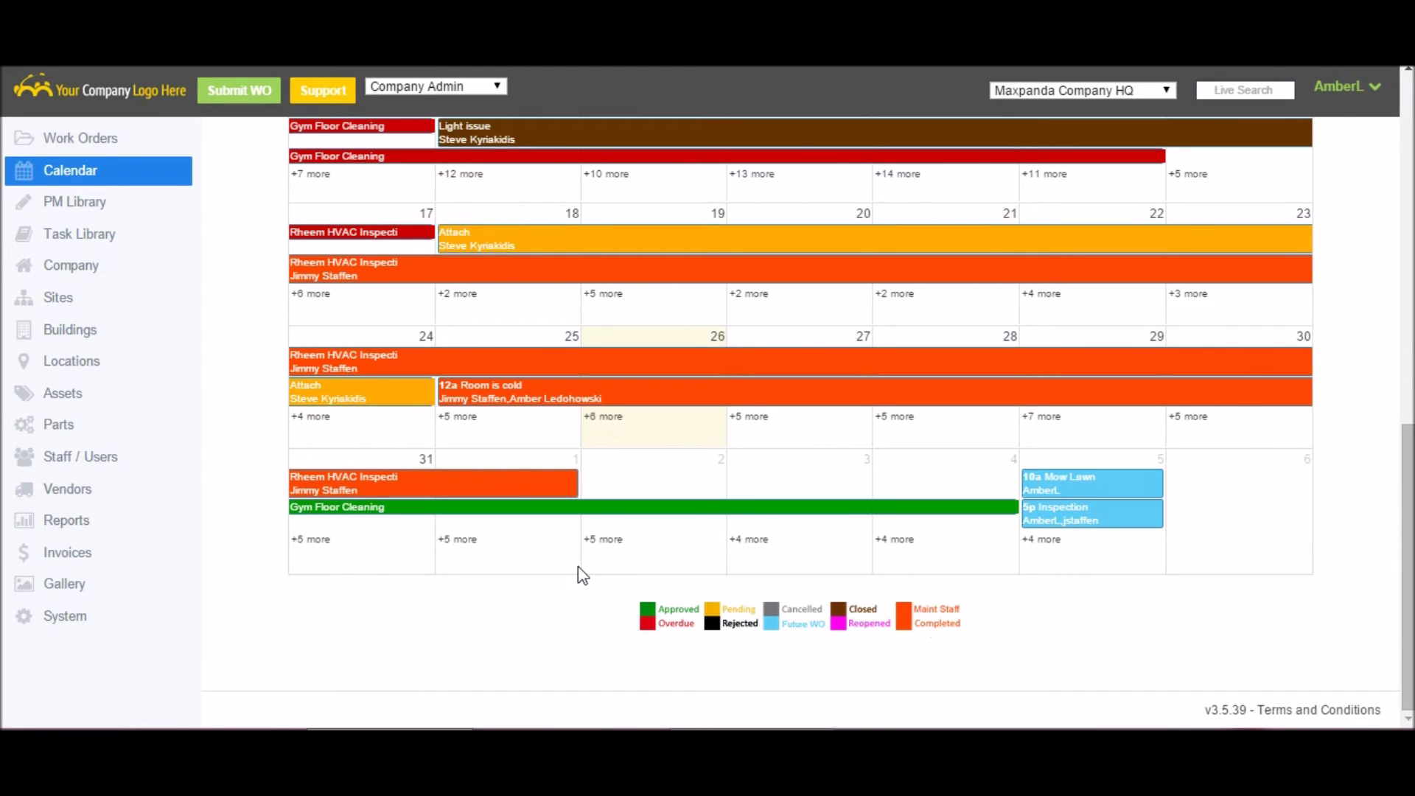
{"action": "scroll", "coordinate": [582, 537], "scroll_direction": "up", "scroll_amount": 4}
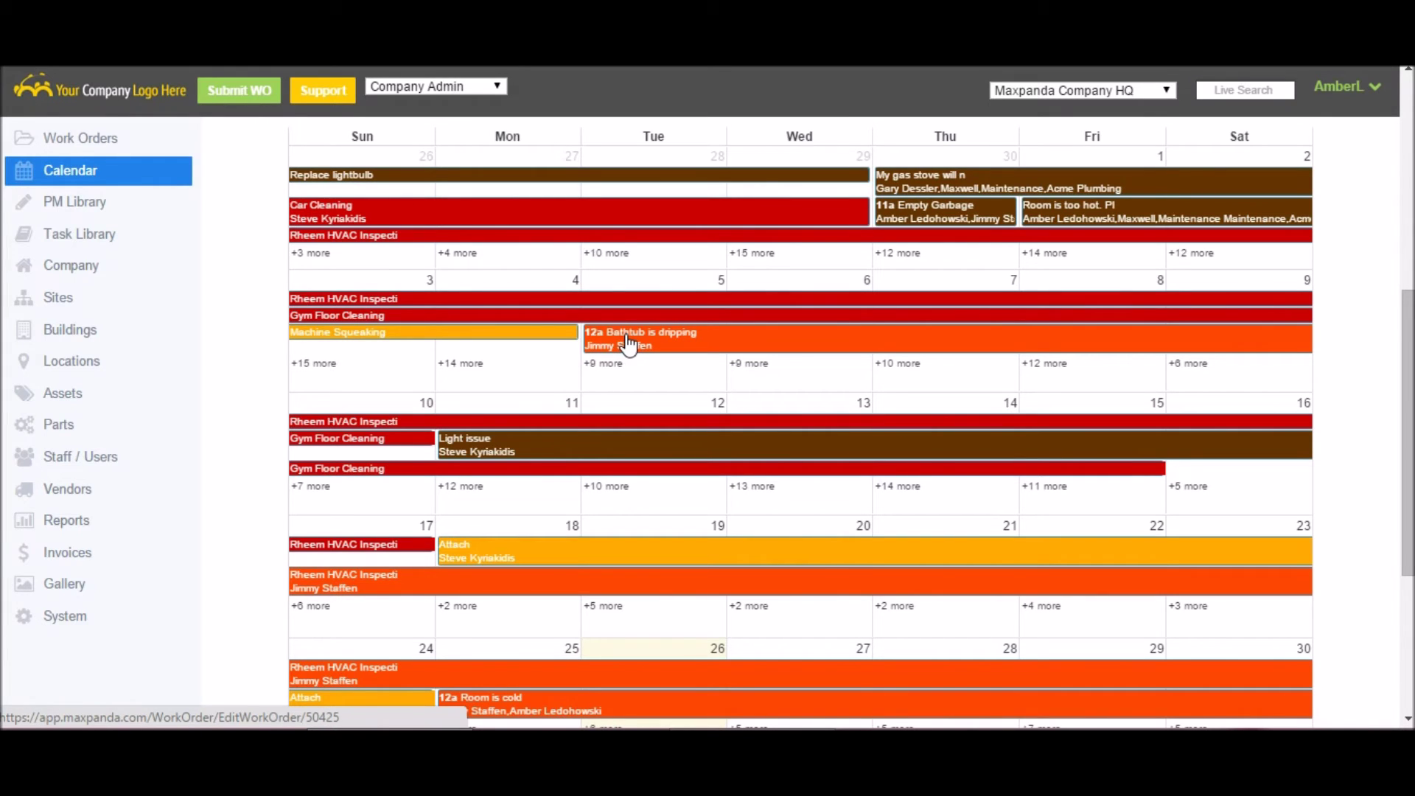
{"action": "left_click_drag", "start_coordinate": [626, 342], "coordinate": [774, 631]}
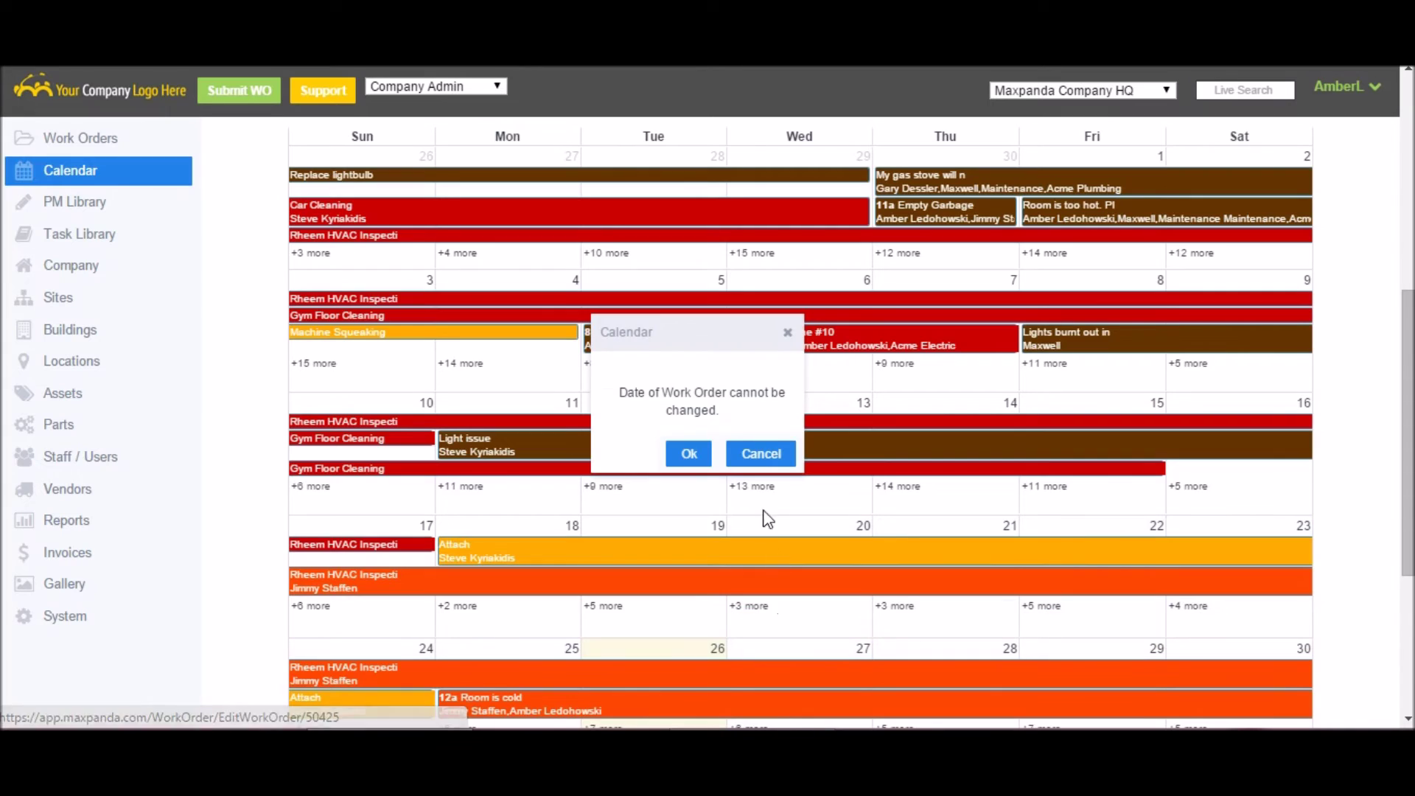
{"action": "left_click", "coordinate": [694, 454]}
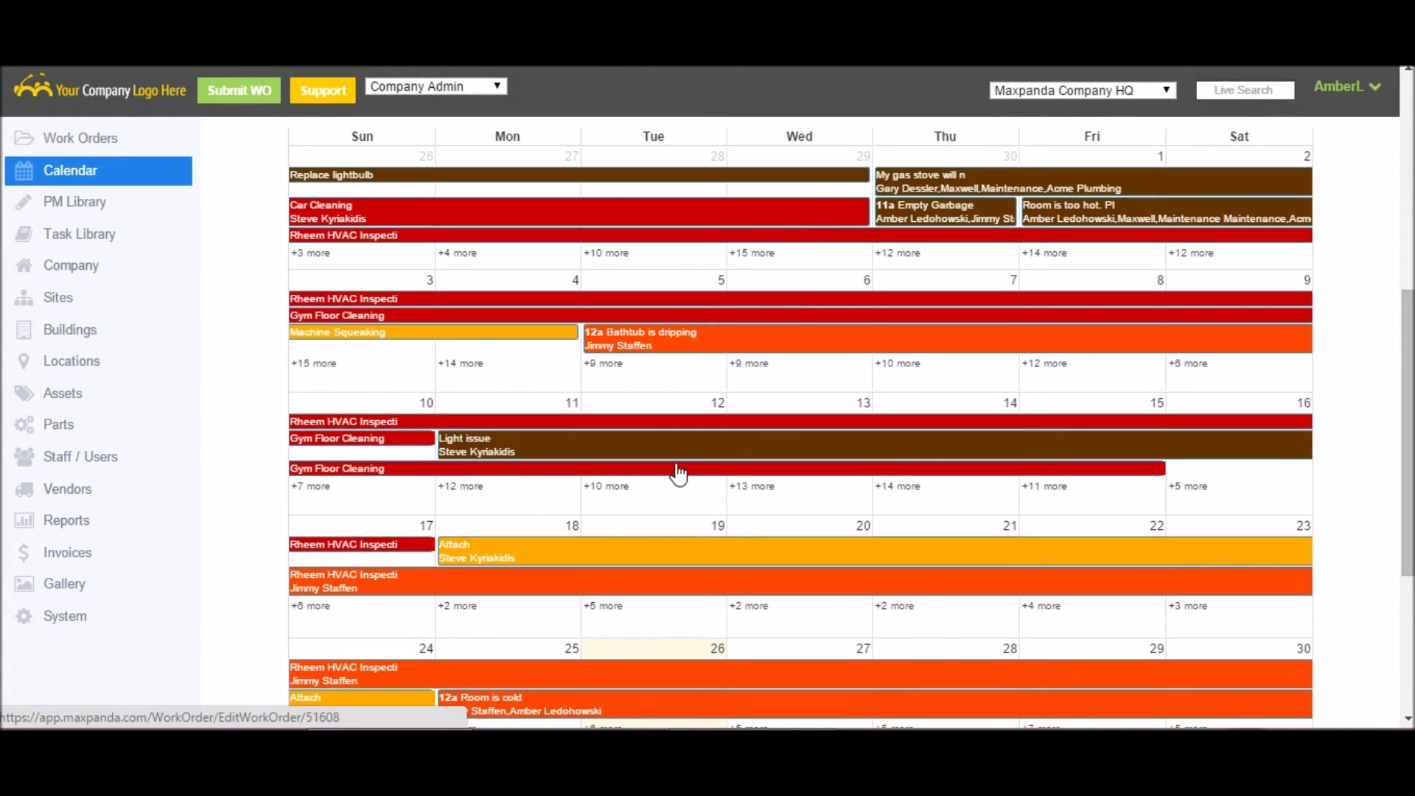
- Open the Attach work order from the calendar, then narrow the view to May 26, 2015
{"action": "left_click", "coordinate": [629, 552]}
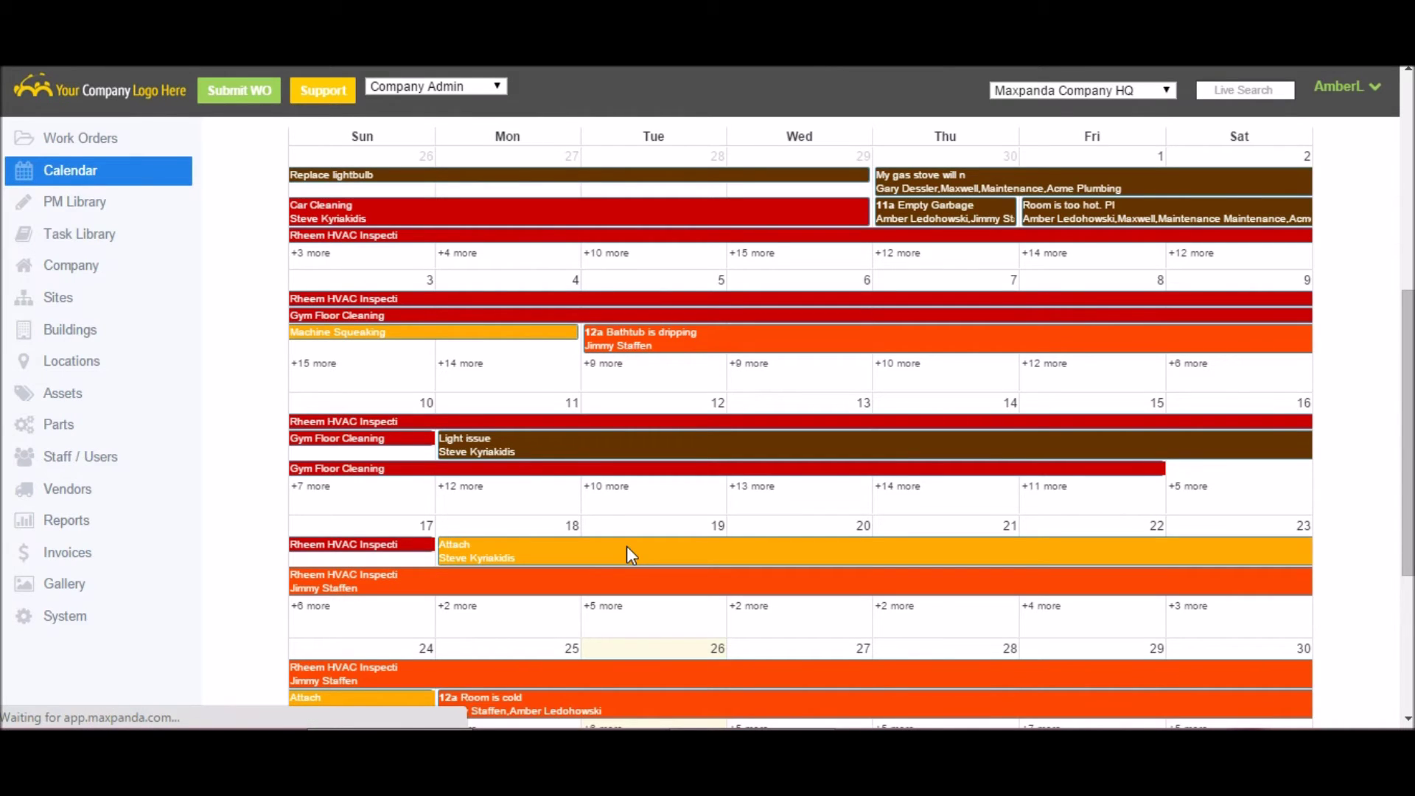
{"action": "scroll", "coordinate": [639, 517], "scroll_direction": "down", "scroll_amount": 4}
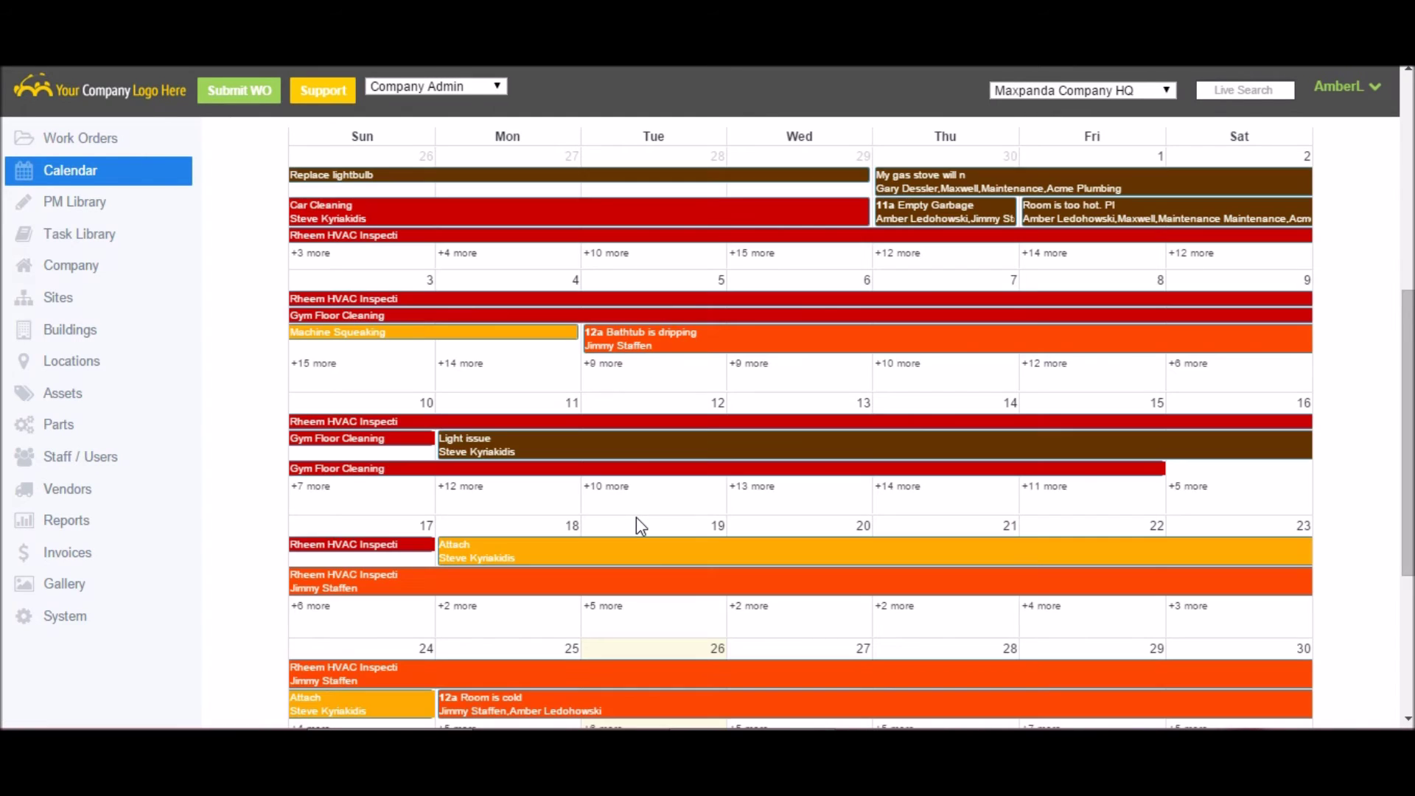
{"action": "scroll", "coordinate": [674, 521], "scroll_direction": "up", "scroll_amount": 7}
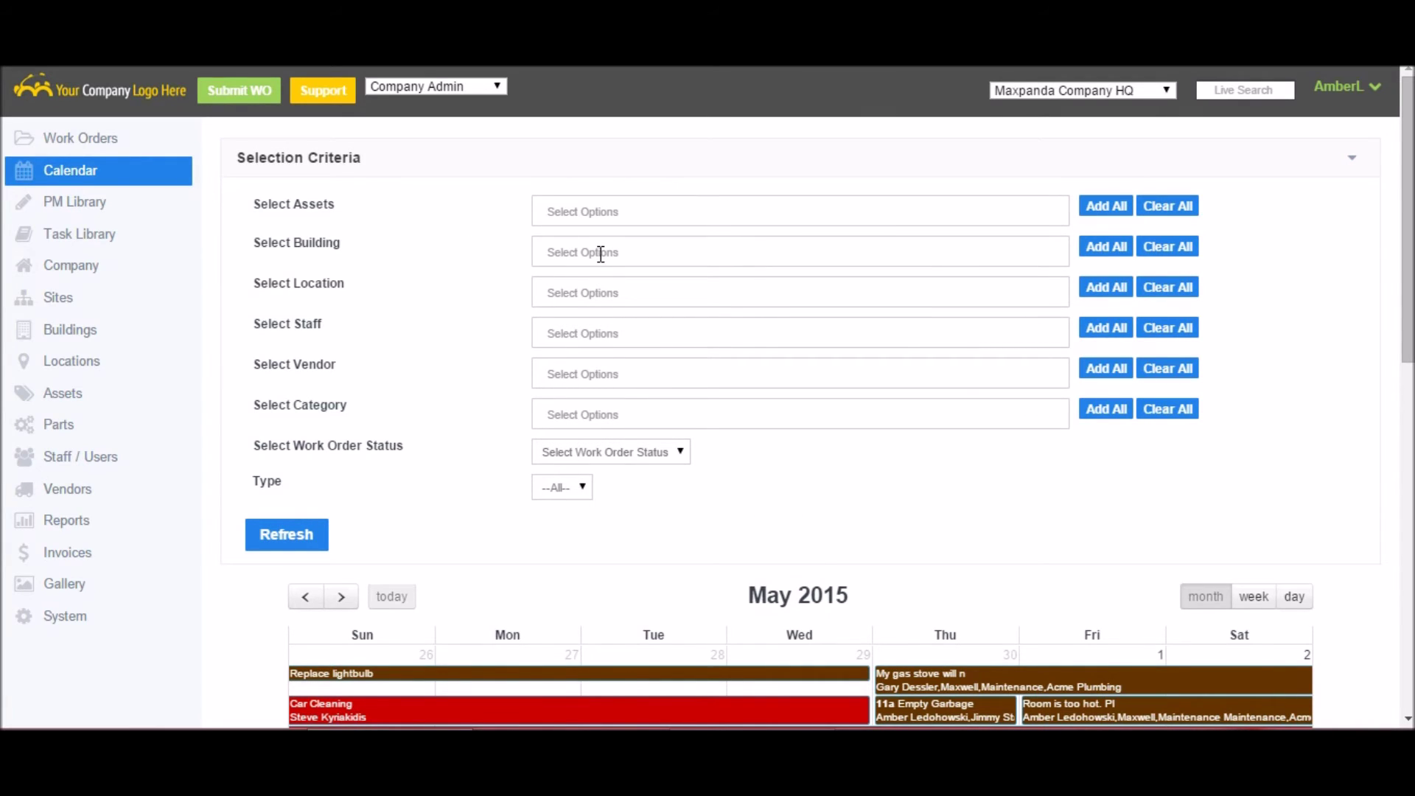
{"action": "scroll", "coordinate": [663, 365], "scroll_direction": "down", "scroll_amount": 4}
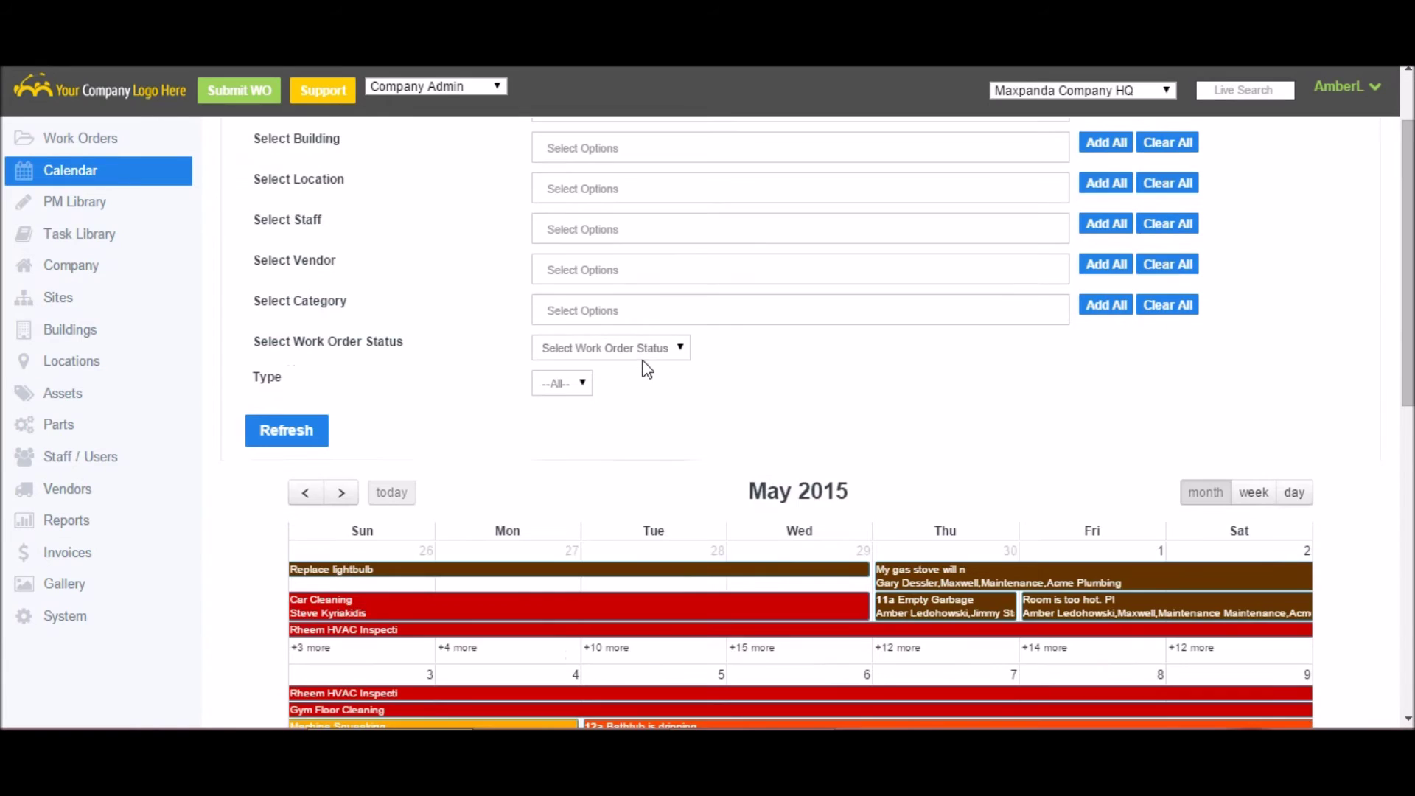
{"action": "scroll", "coordinate": [645, 364], "scroll_direction": "down", "scroll_amount": 1}
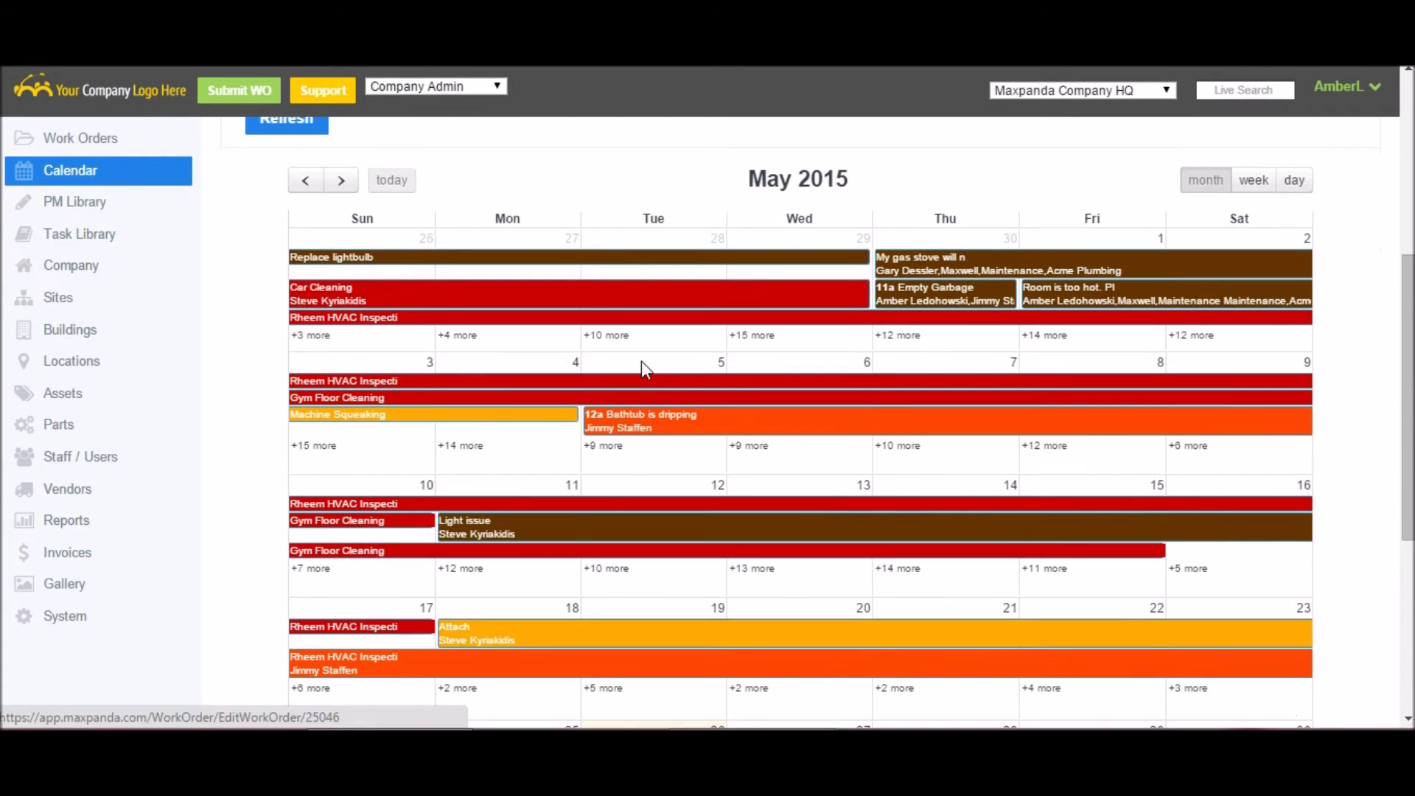
{"action": "left_click", "coordinate": [1253, 184]}
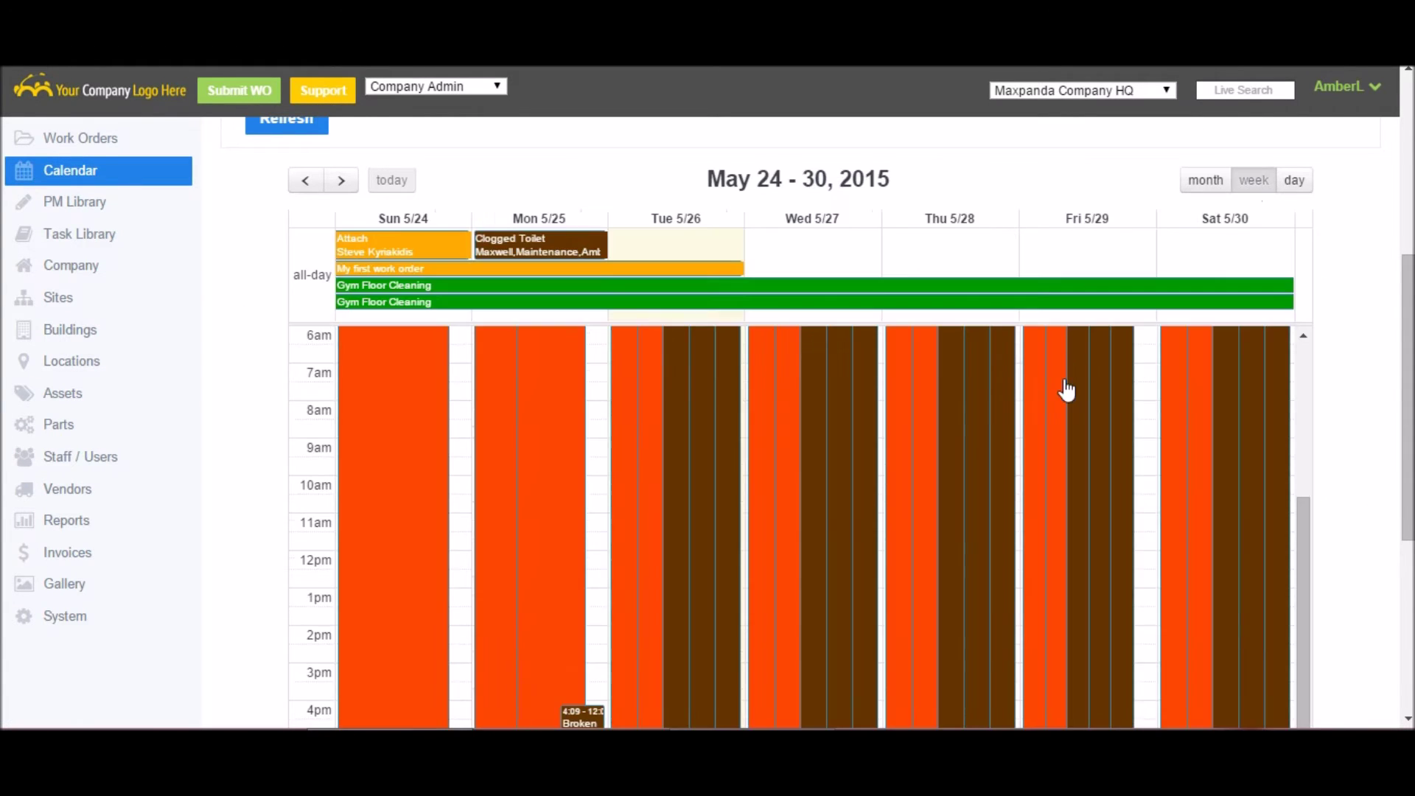
{"action": "left_click", "coordinate": [1296, 184]}
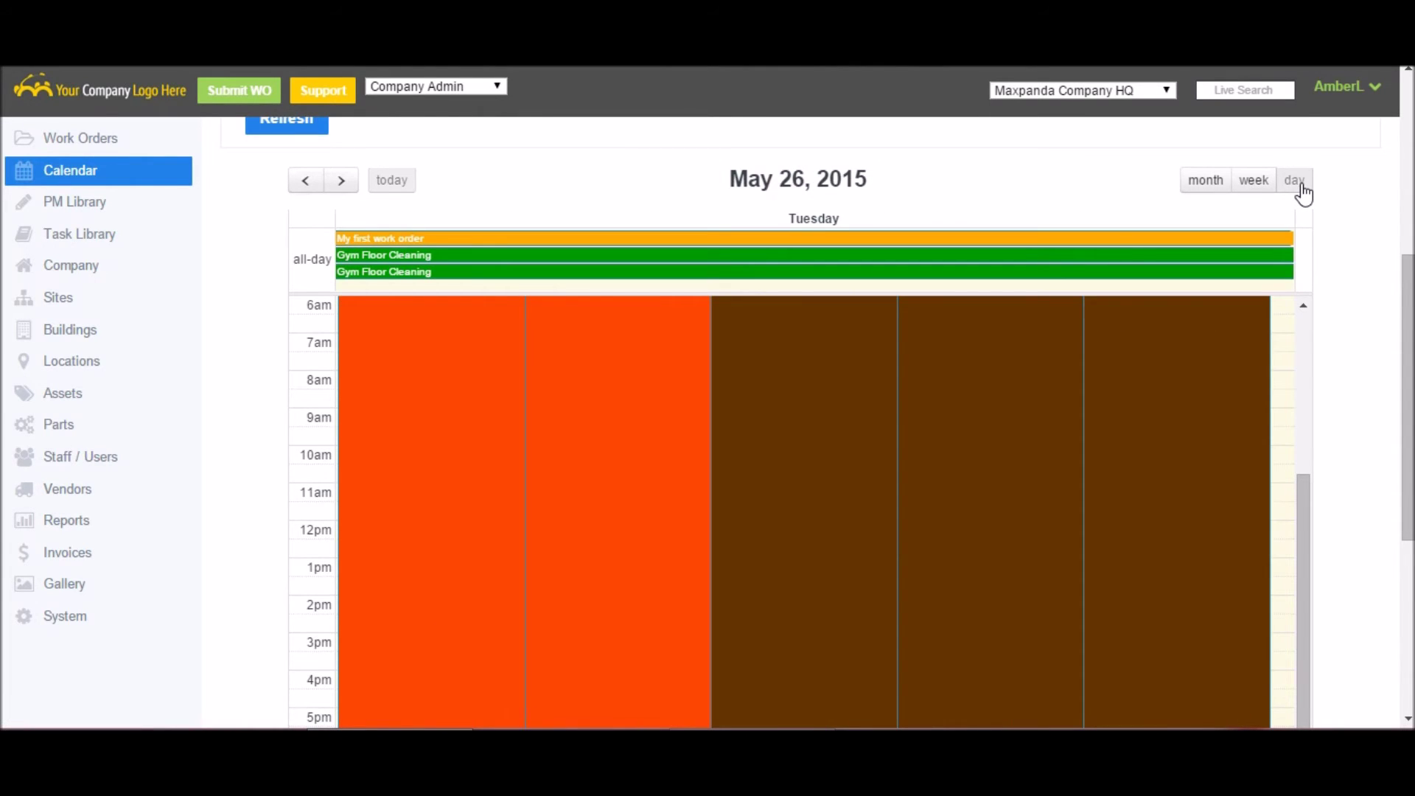
- Open the Inspection schedule from PM Library View All and review its locations, staff and recurrence
{"action": "left_click", "coordinate": [51, 208]}
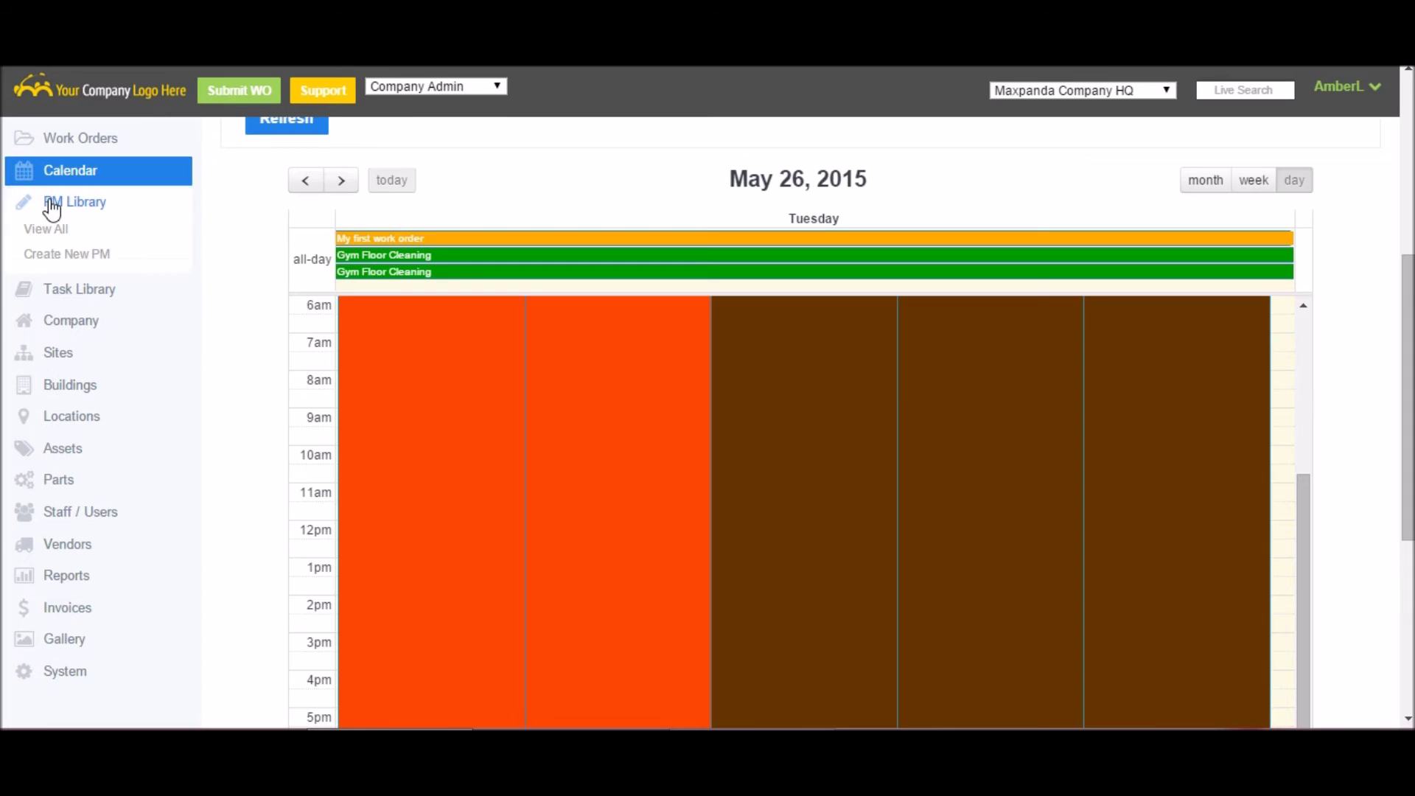
{"action": "left_click", "coordinate": [47, 227]}
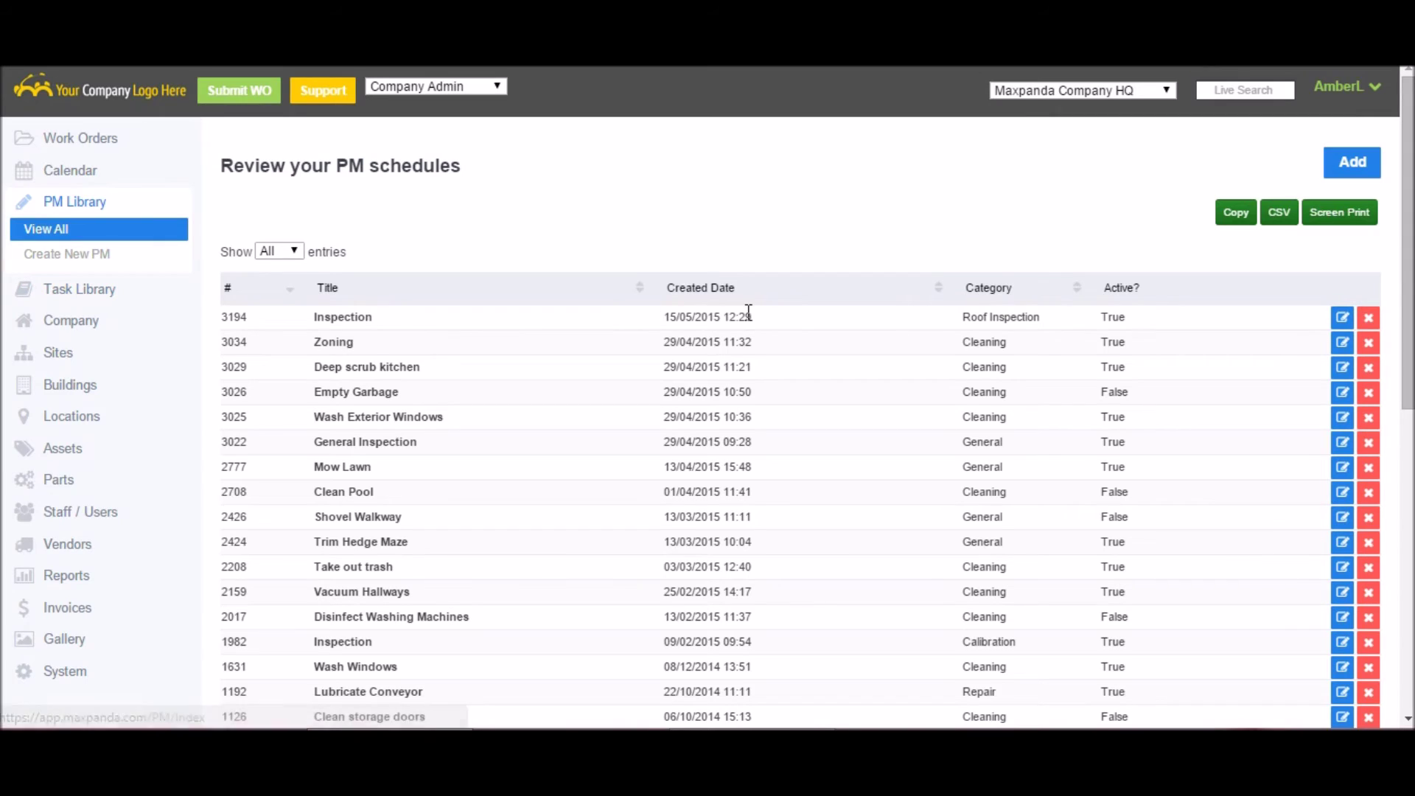
{"action": "left_click", "coordinate": [1341, 321]}
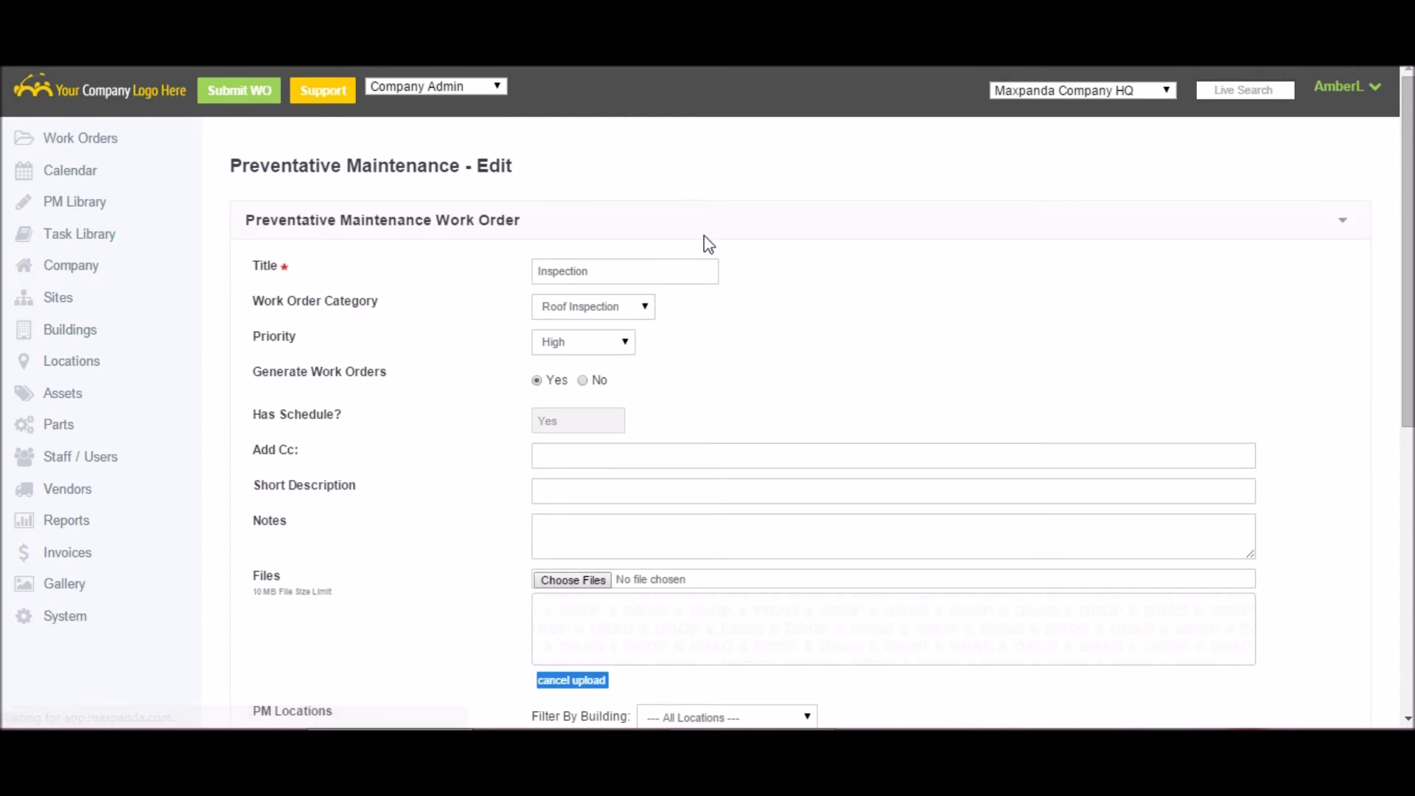
{"action": "scroll", "coordinate": [509, 324], "scroll_direction": "down", "scroll_amount": 3}
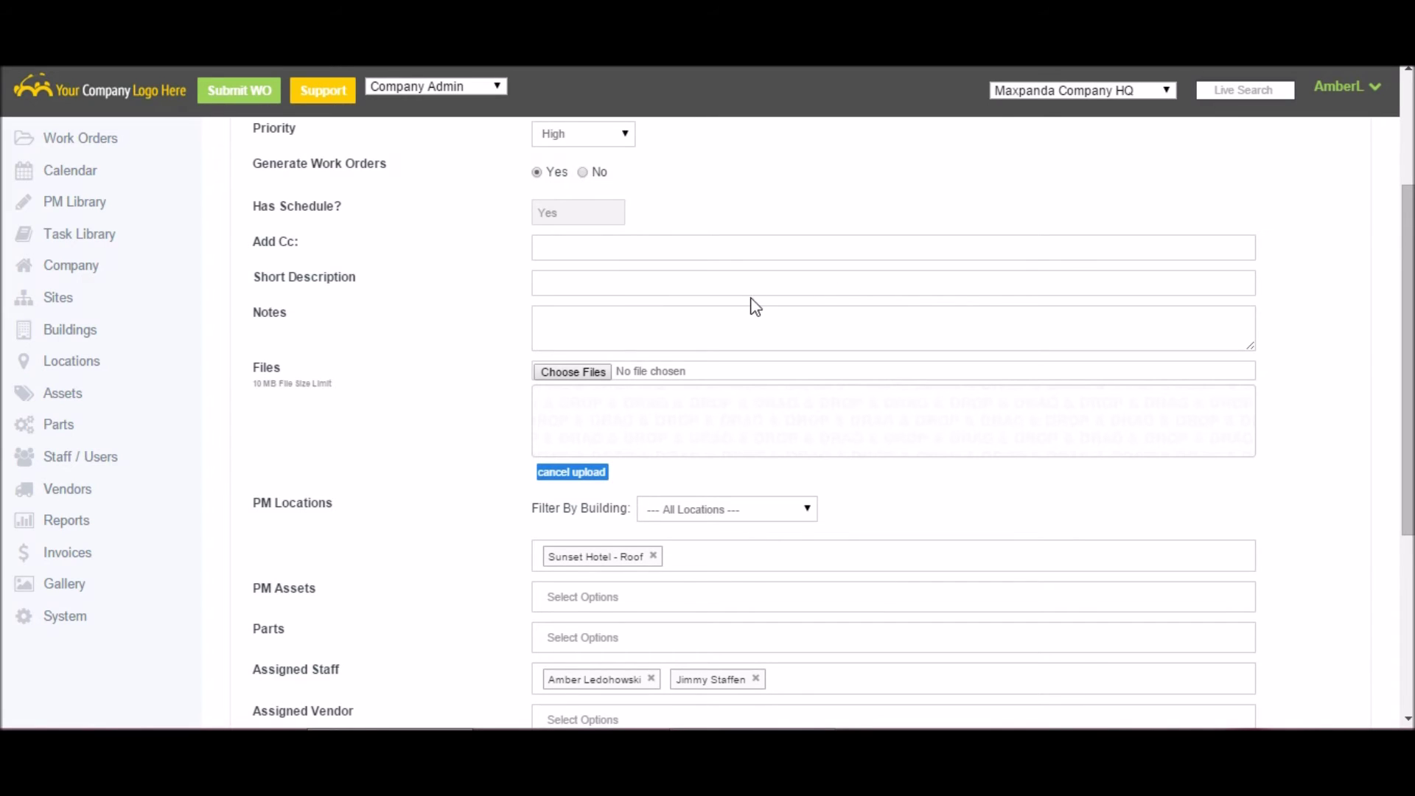
{"action": "scroll", "coordinate": [751, 310], "scroll_direction": "down", "scroll_amount": 2}
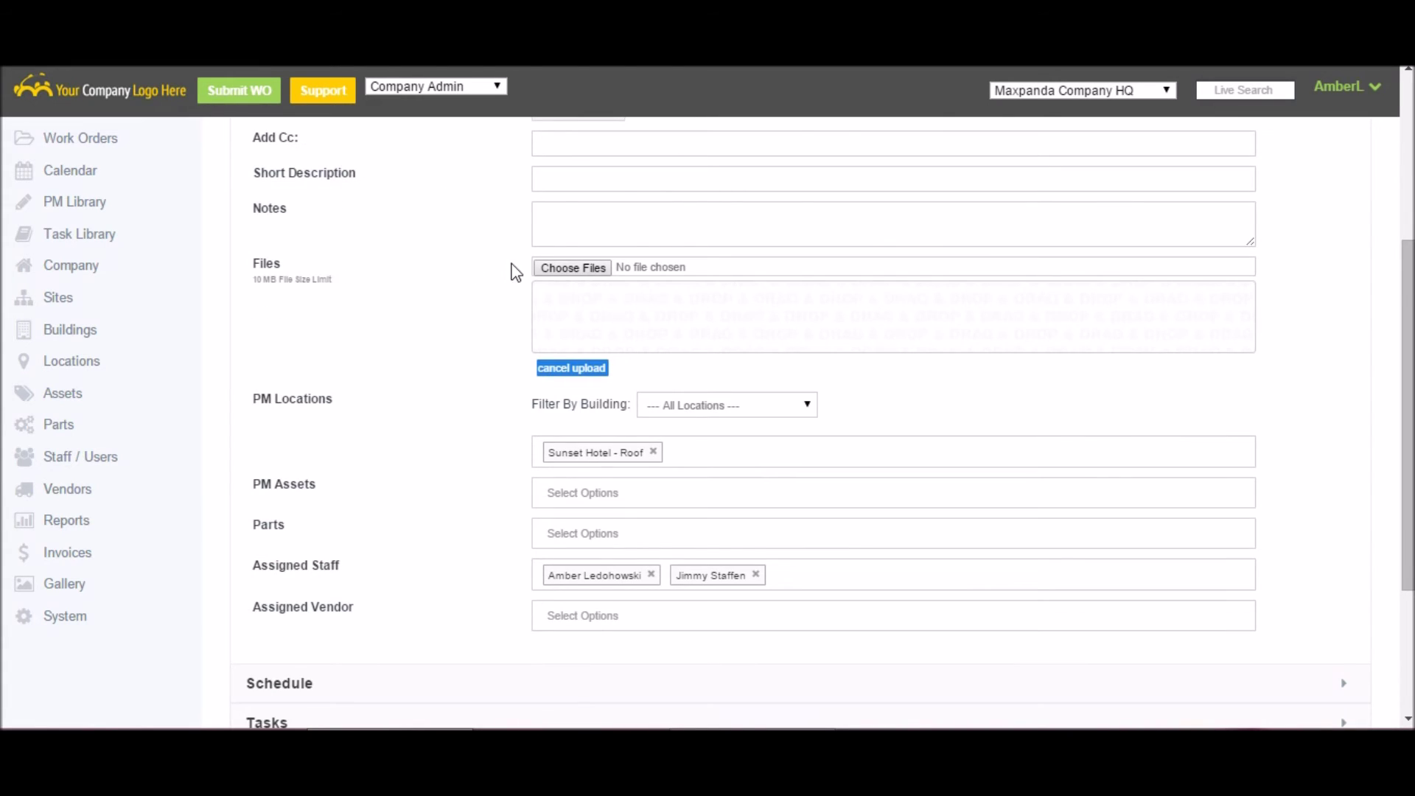
{"action": "scroll", "coordinate": [513, 273], "scroll_direction": "down", "scroll_amount": 2}
{"action": "scroll", "coordinate": [672, 346], "scroll_direction": "down", "scroll_amount": 2}
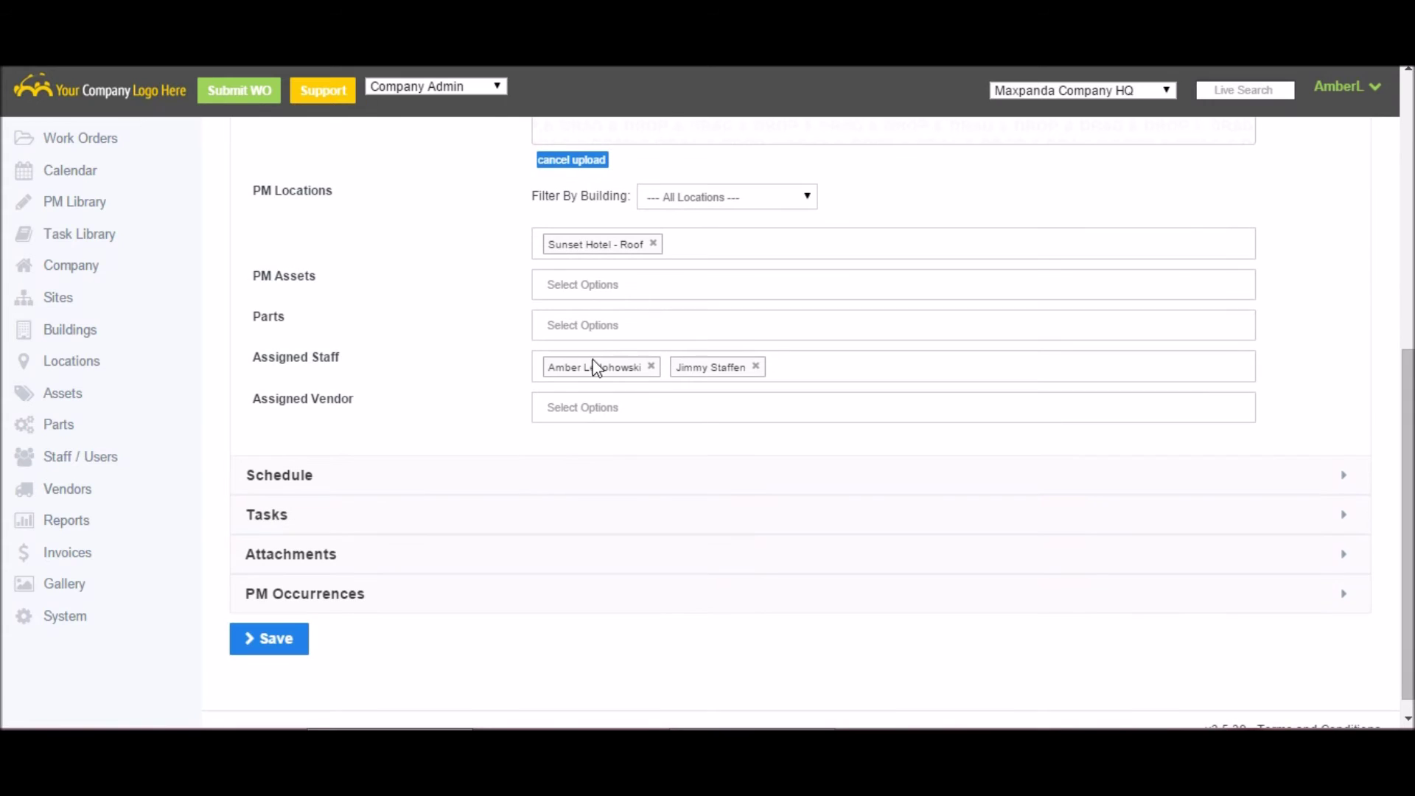
{"action": "scroll", "coordinate": [594, 366], "scroll_direction": "down", "scroll_amount": 1}
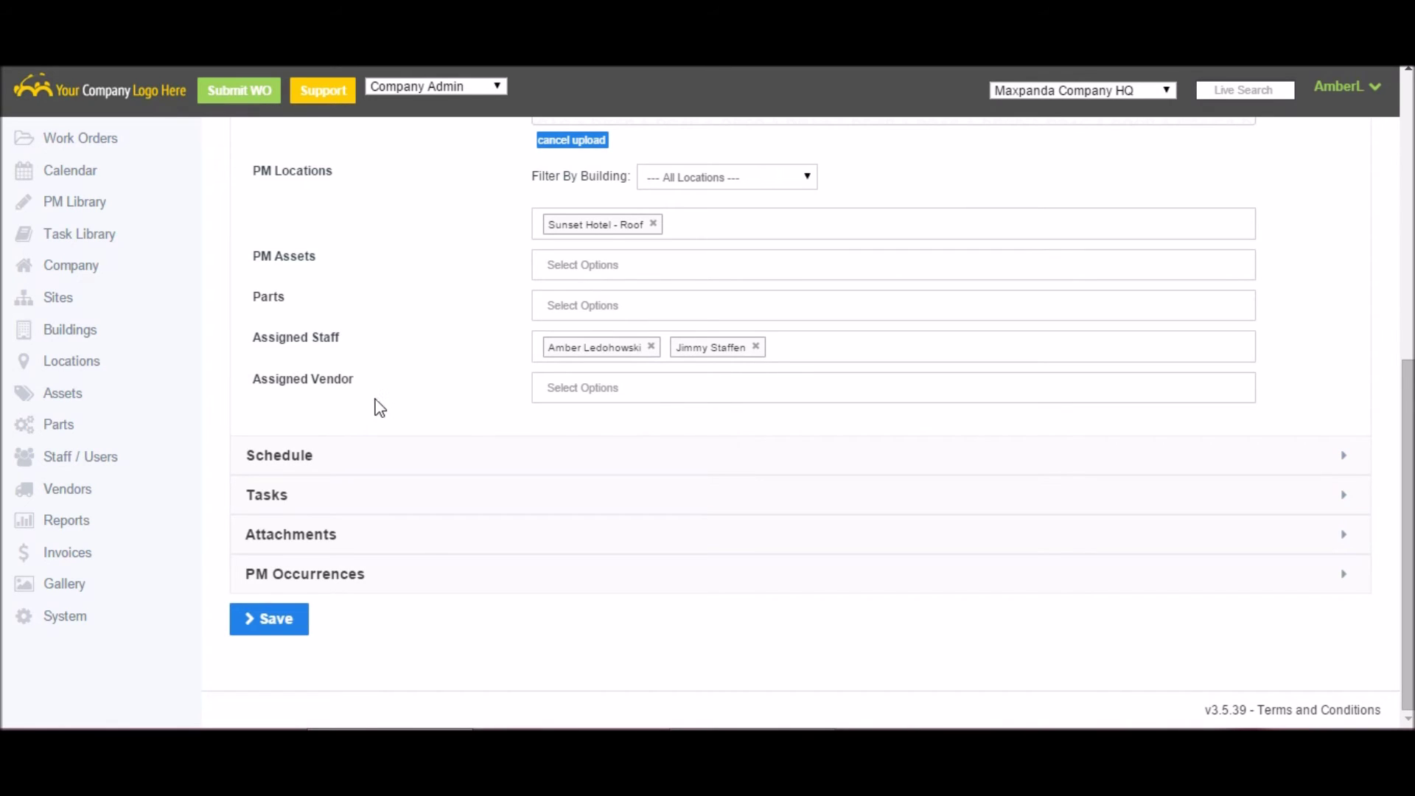
{"action": "left_click", "coordinate": [388, 455]}
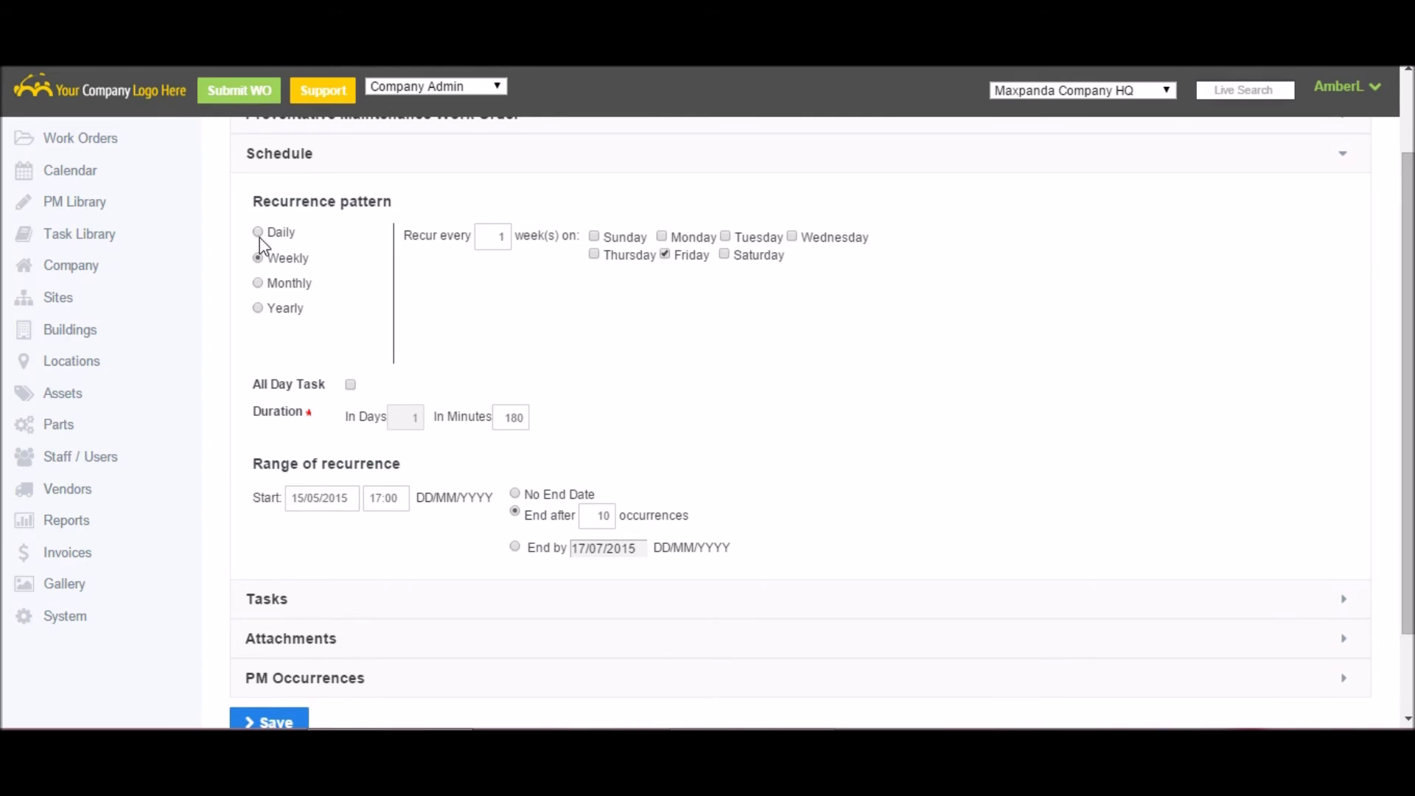
- Set the maintenance to recur yearly on the first Sunday of January
{"action": "left_click", "coordinate": [258, 233]}
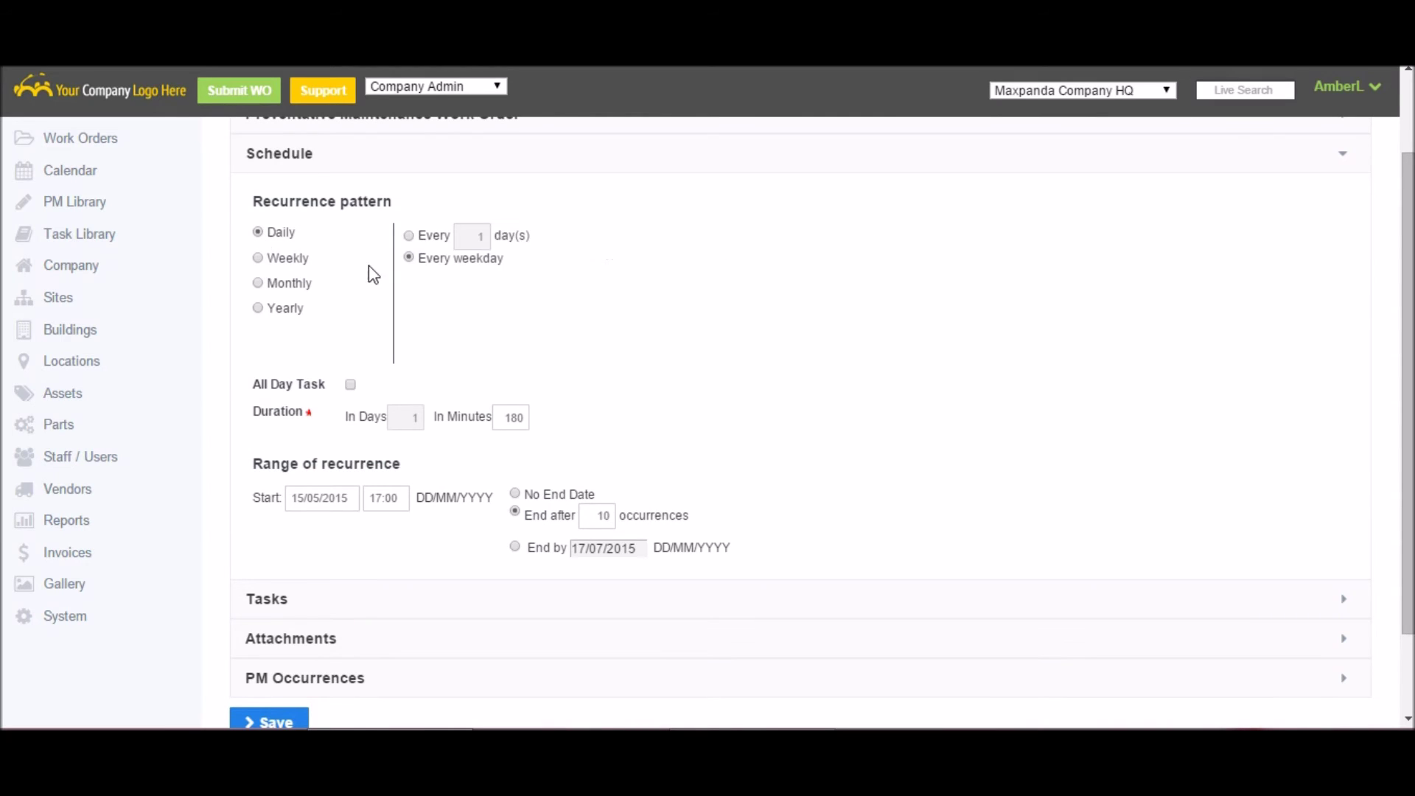
{"action": "left_click", "coordinate": [410, 235]}
{"action": "left_click", "coordinate": [409, 258]}
{"action": "left_click", "coordinate": [258, 259]}
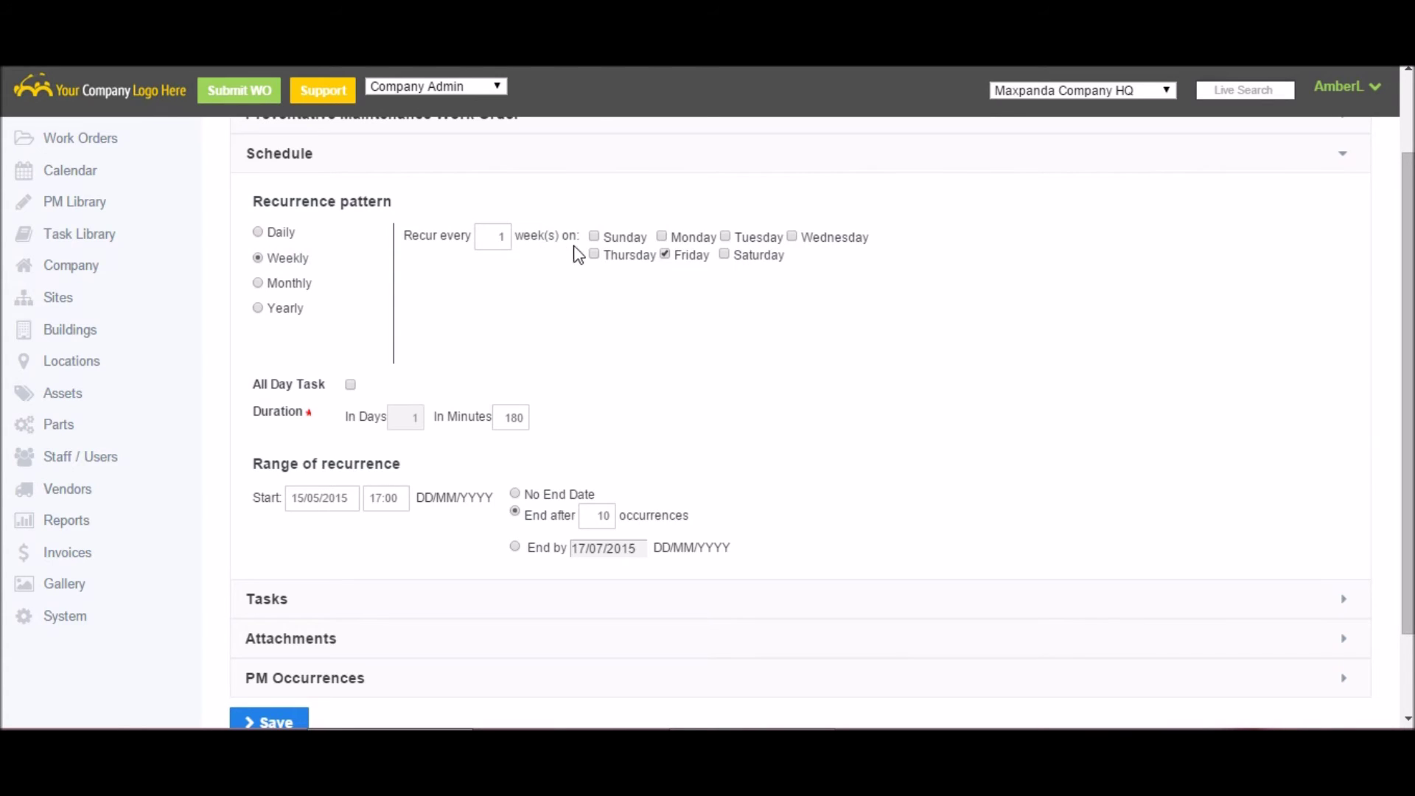
{"action": "left_click", "coordinate": [259, 285]}
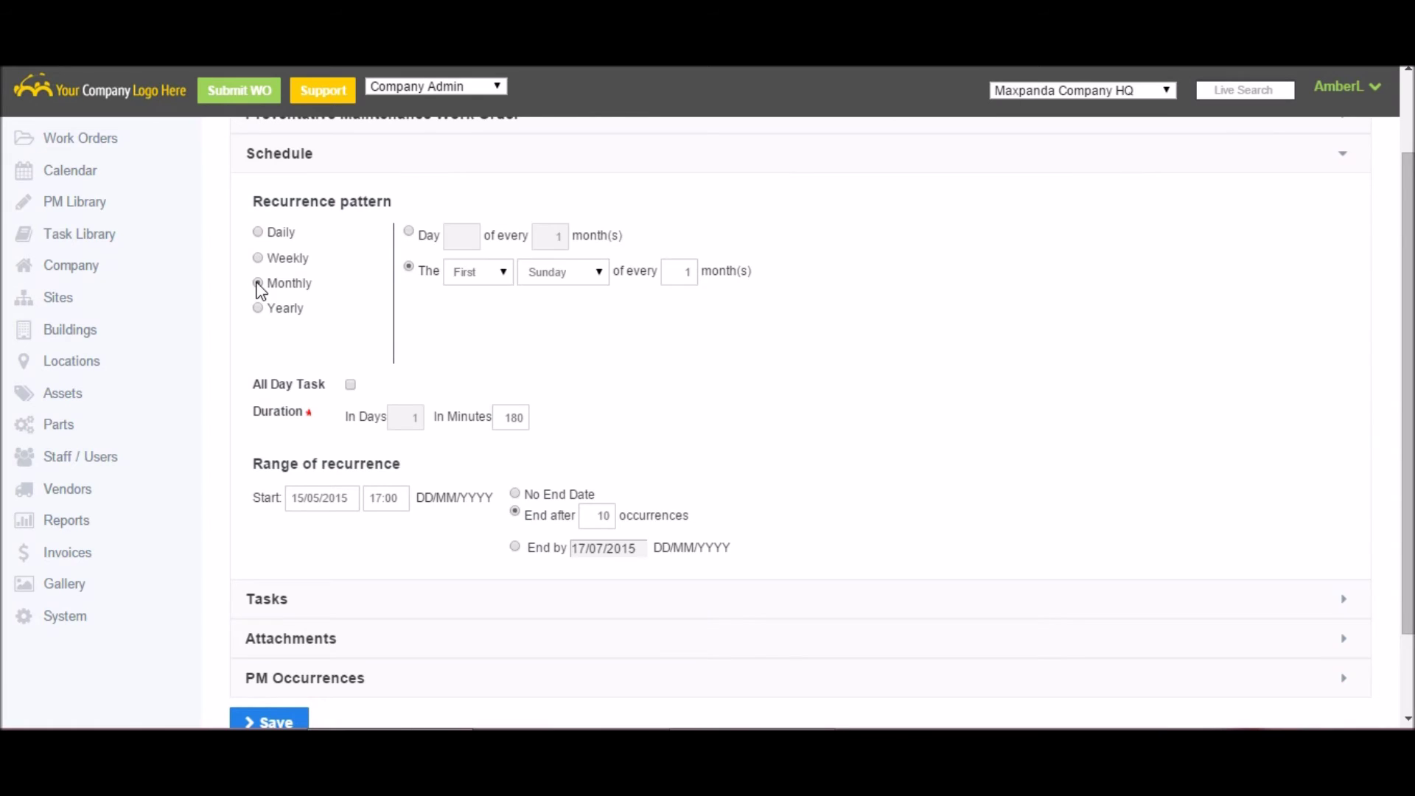
{"action": "left_click", "coordinate": [409, 232]}
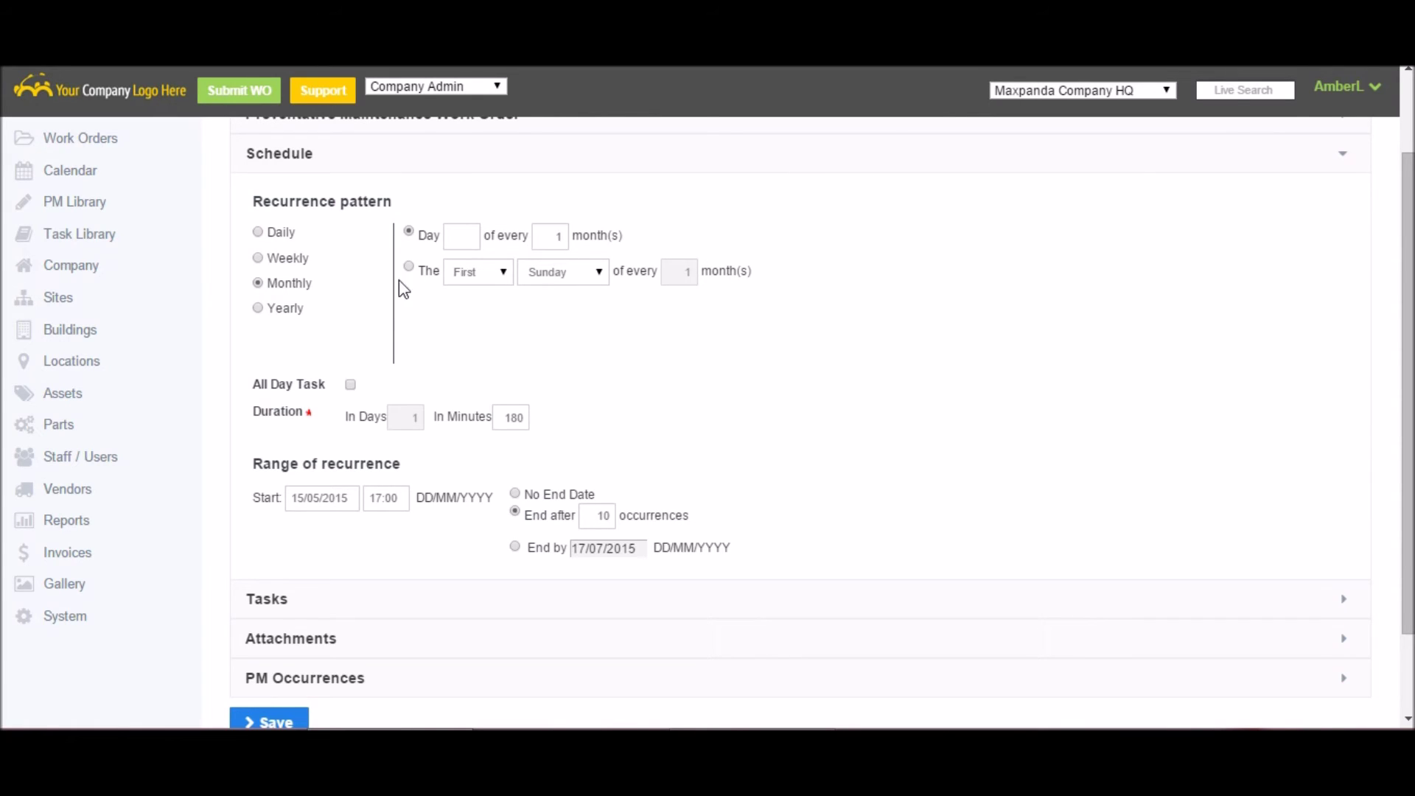
{"action": "left_click", "coordinate": [259, 309]}
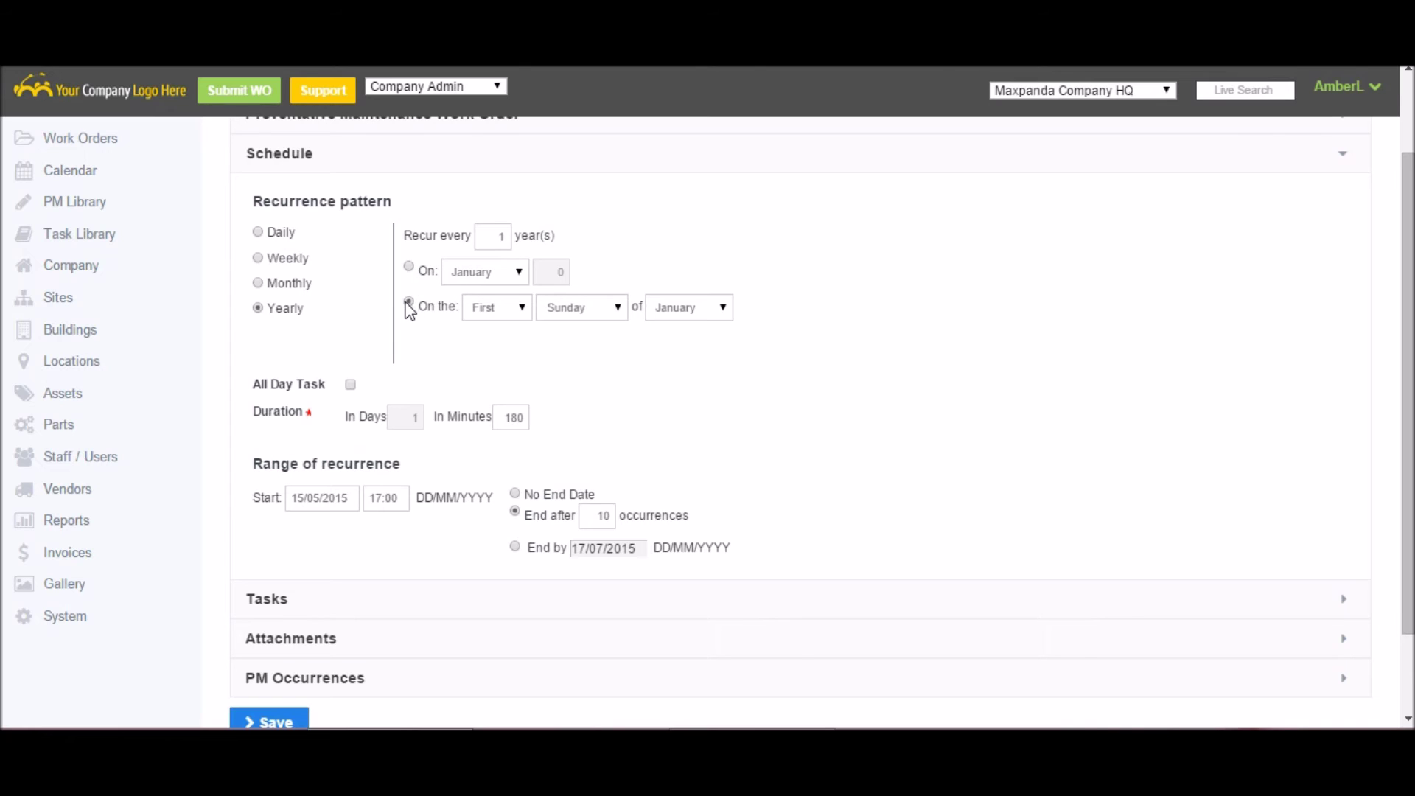
{"action": "left_click", "coordinate": [408, 304]}
- Toggle All Day Task off again, keeping the 180-minute duration
{"action": "left_click", "coordinate": [351, 386]}
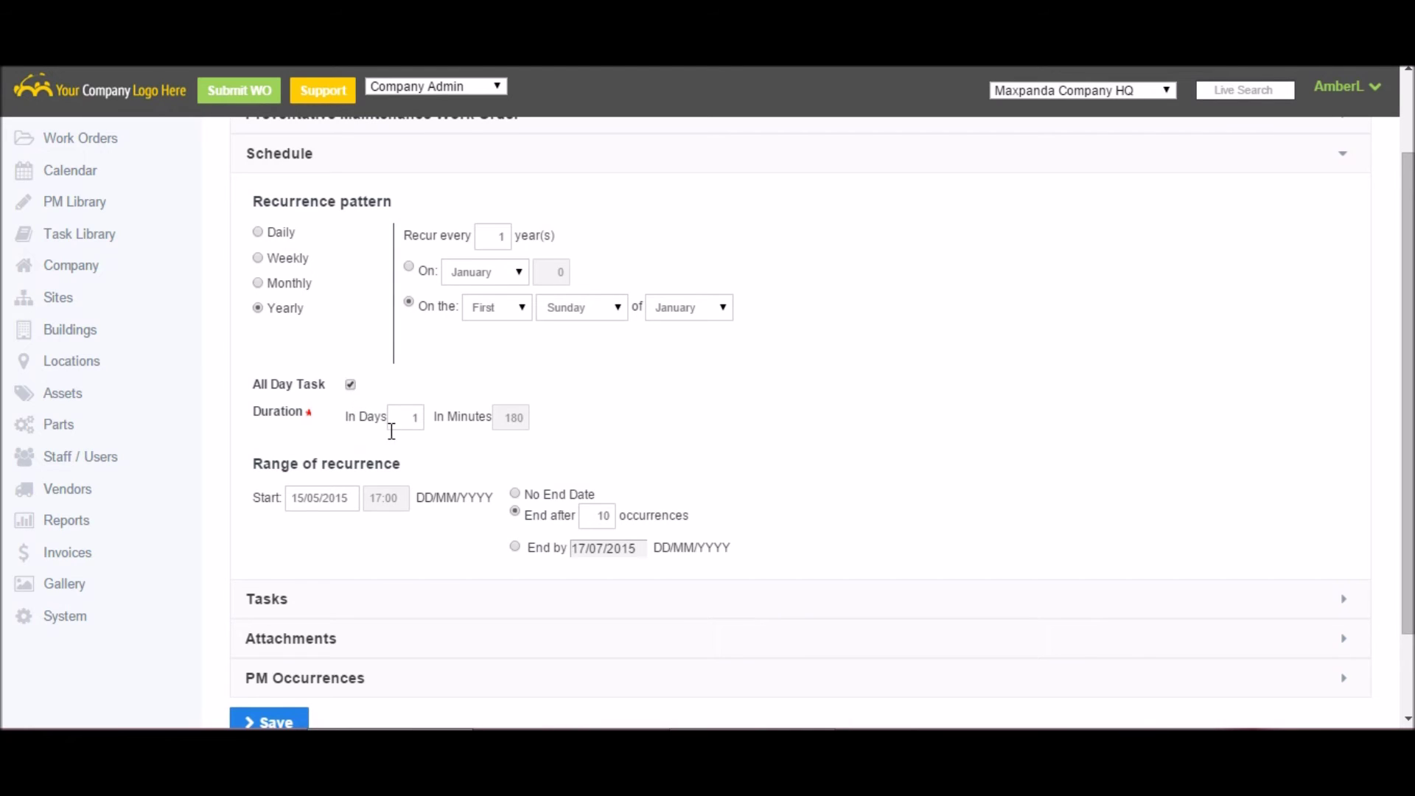
{"action": "double_click", "coordinate": [399, 423]}
{"action": "left_click", "coordinate": [352, 387]}
{"action": "double_click", "coordinate": [509, 417]}
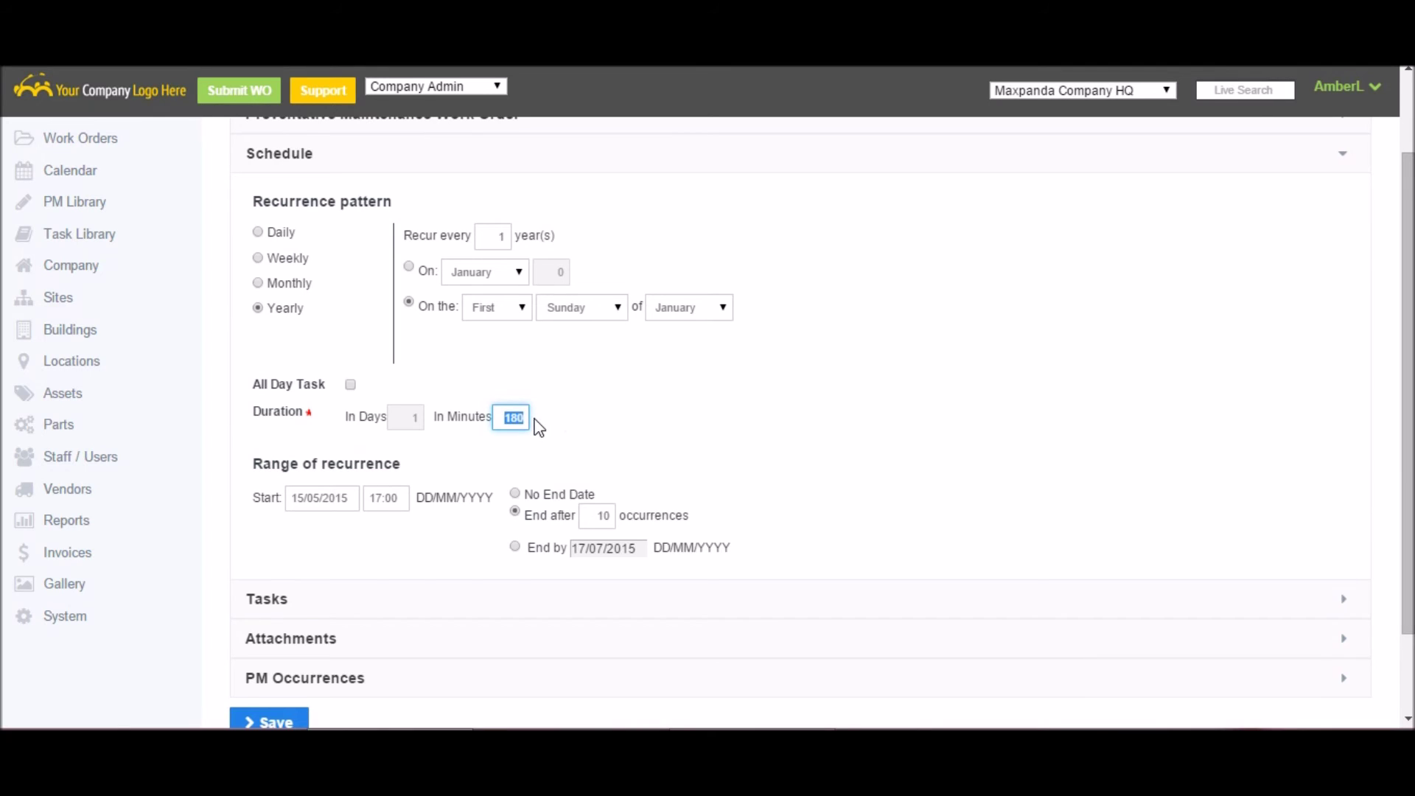
{"action": "left_click", "coordinate": [578, 422]}
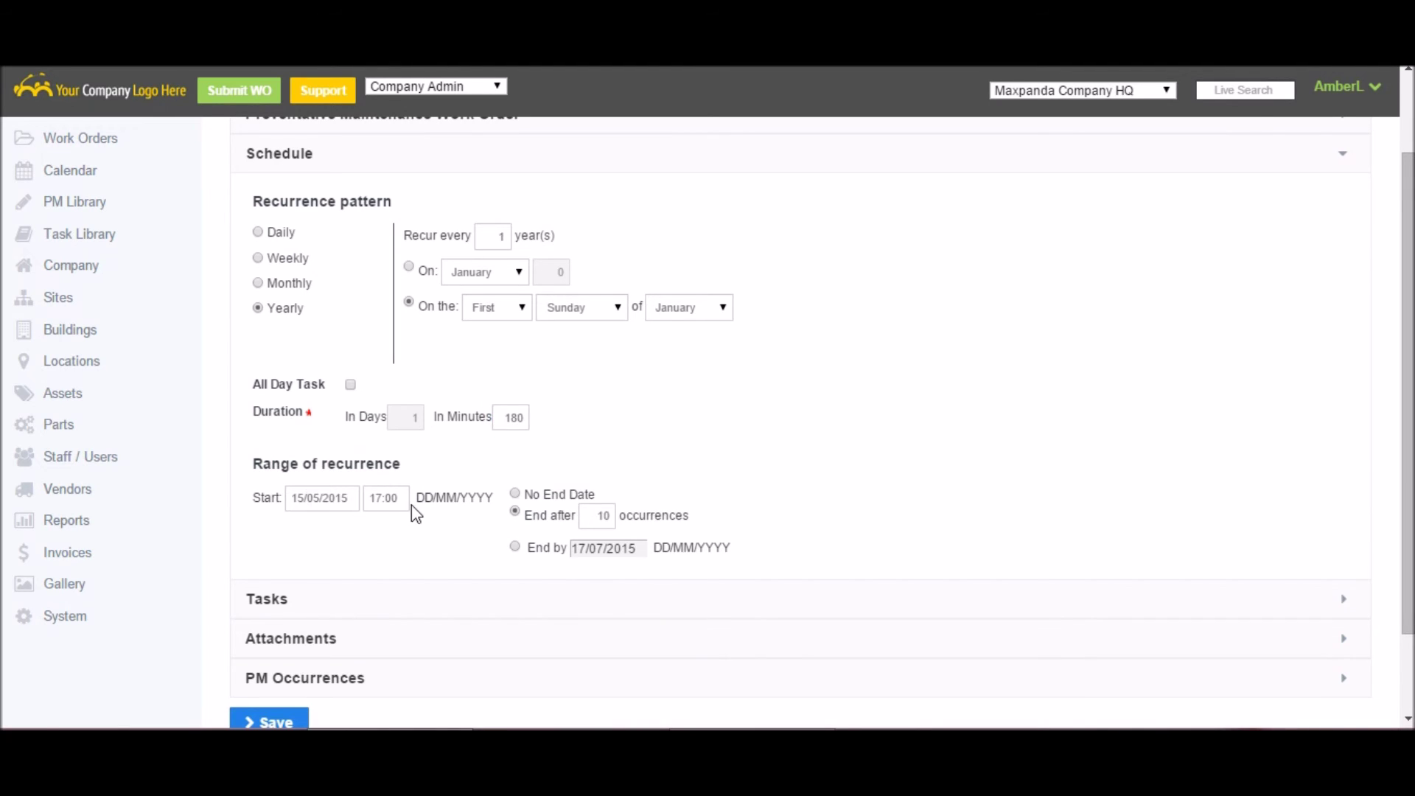
- Make the schedule end by 17/07/2015
{"action": "left_click", "coordinate": [516, 494]}
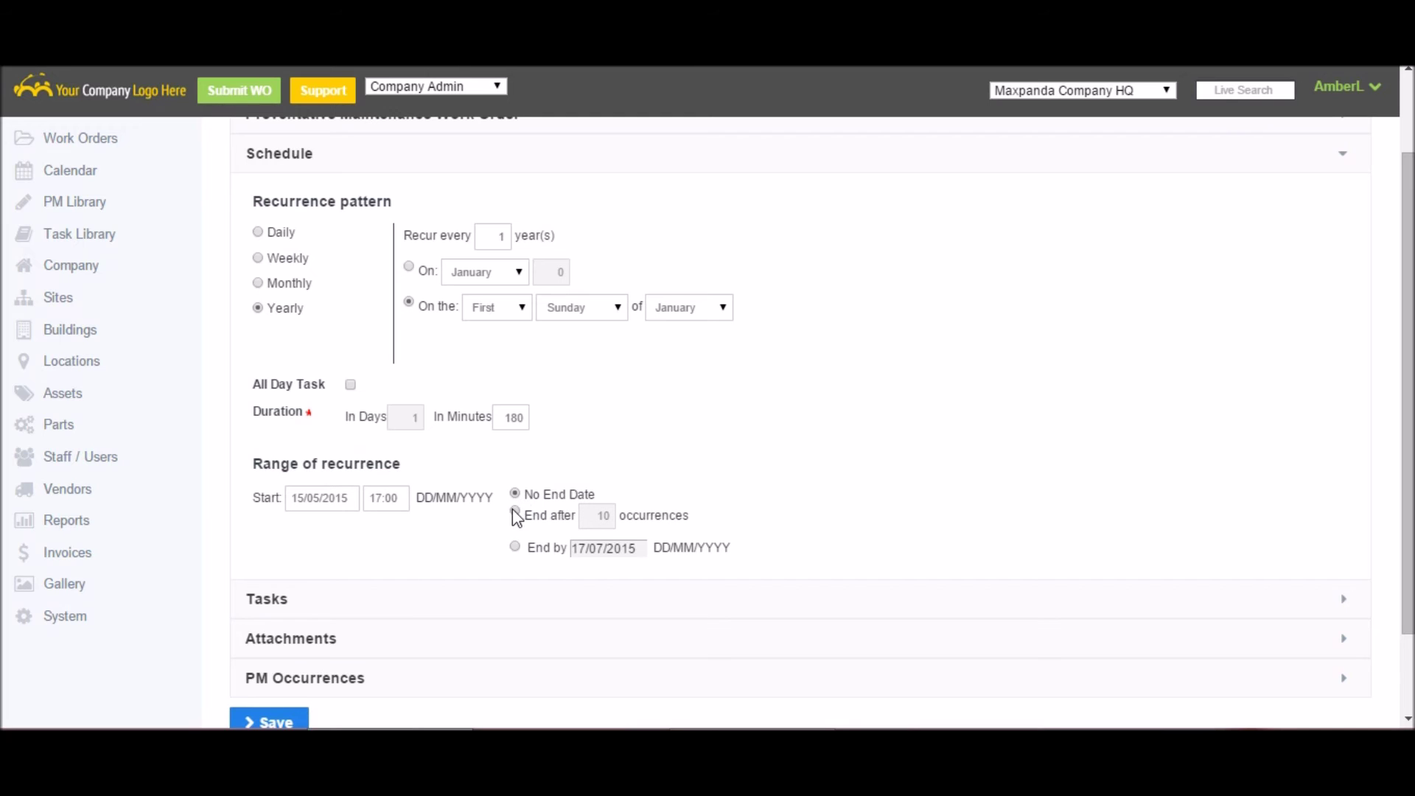
{"action": "left_click", "coordinate": [516, 512]}
{"action": "double_click", "coordinate": [600, 515]}
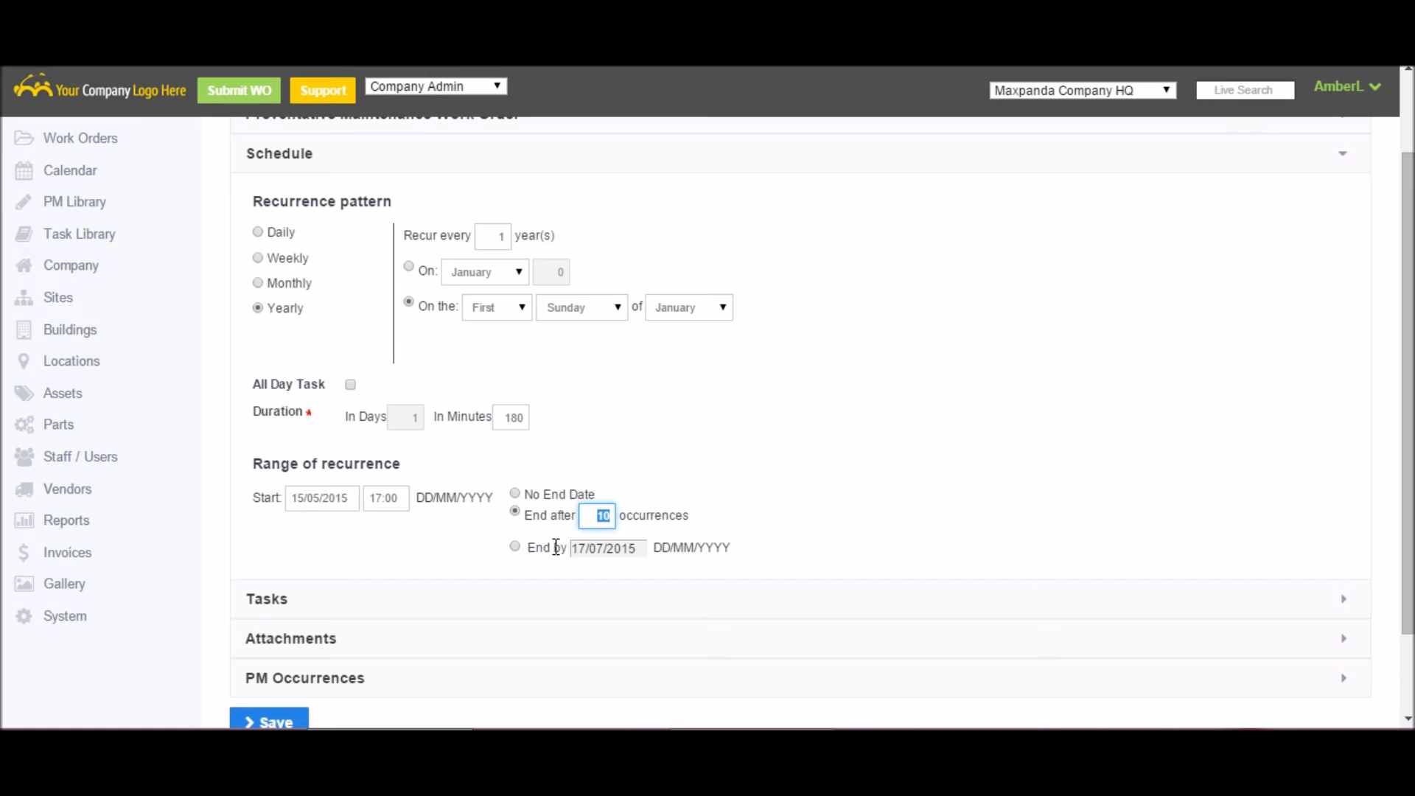
{"action": "left_click", "coordinate": [515, 548]}
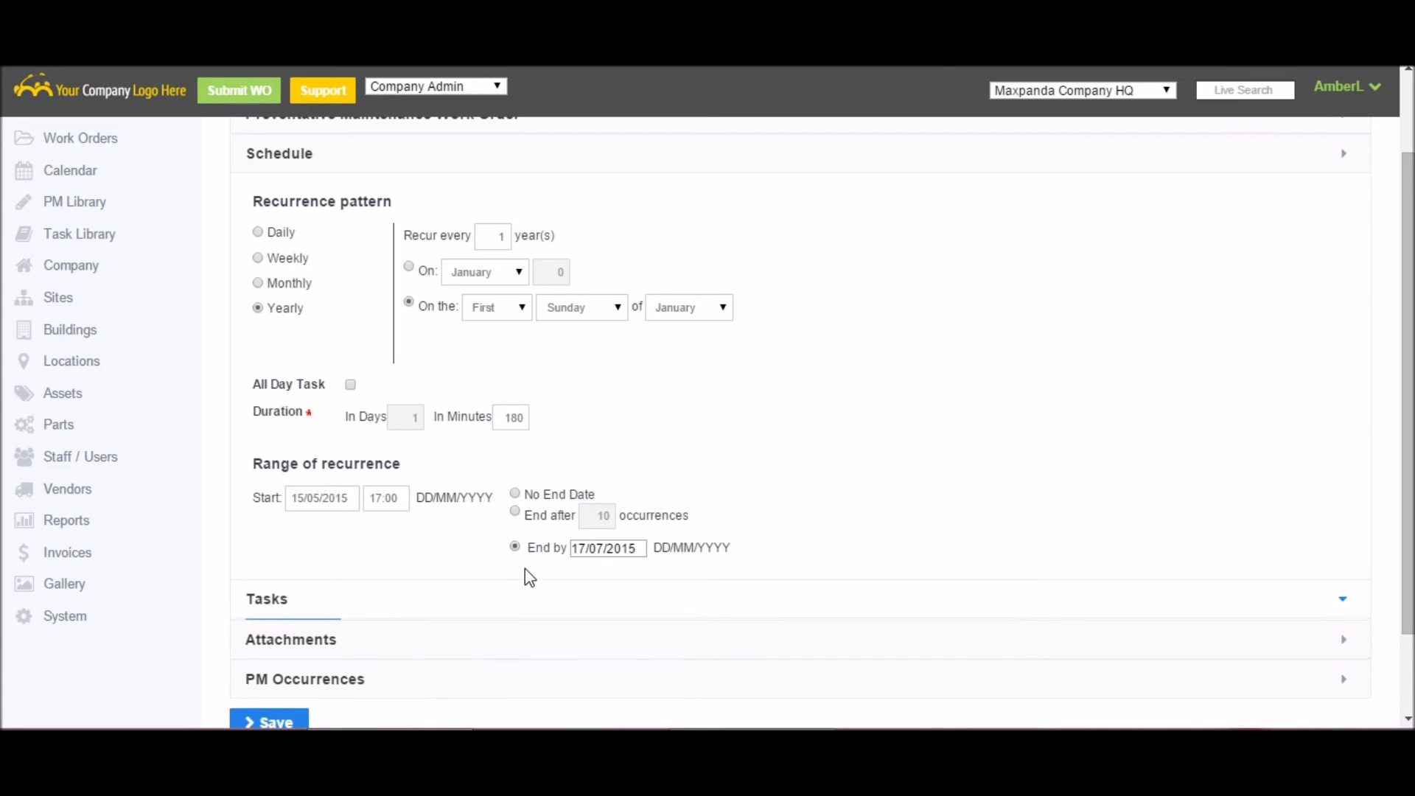
- Expand the PM Occurrences list to review the processed and scheduled occurrences
{"action": "left_click", "coordinate": [520, 598]}
{"action": "left_click", "coordinate": [352, 470]}
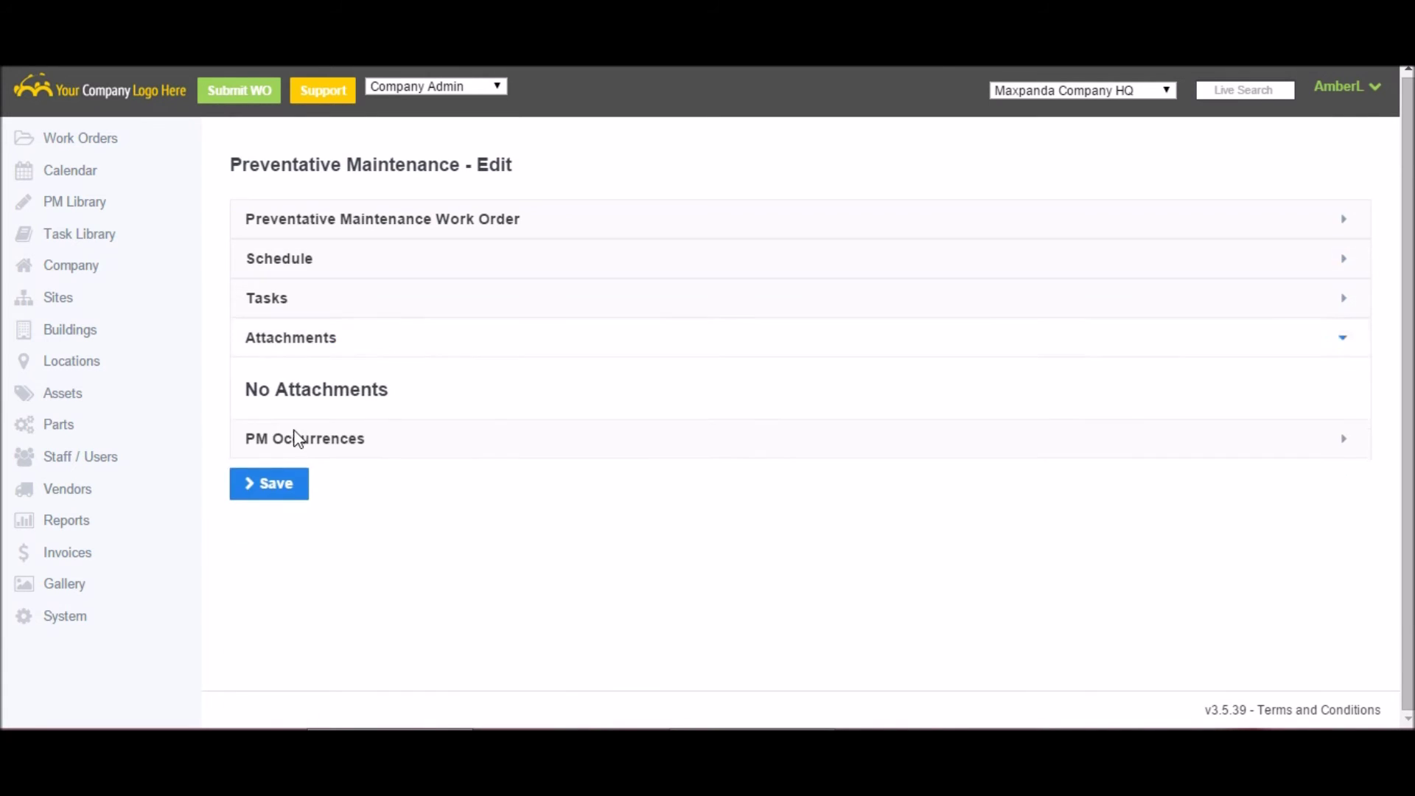
{"action": "left_click", "coordinate": [331, 448]}
{"action": "scroll", "coordinate": [416, 464], "scroll_direction": "down", "scroll_amount": 2}
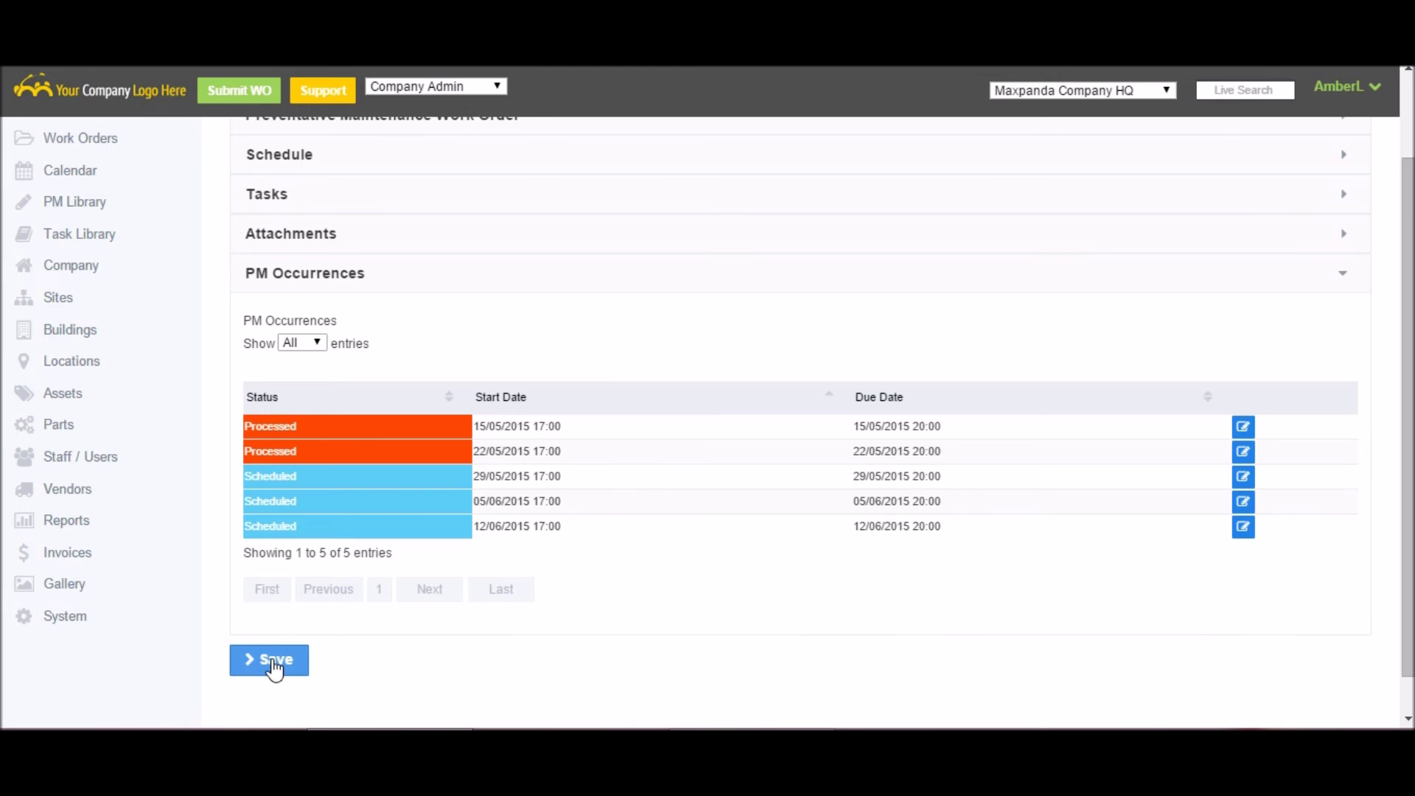
{"action": "left_click", "coordinate": [84, 247]}
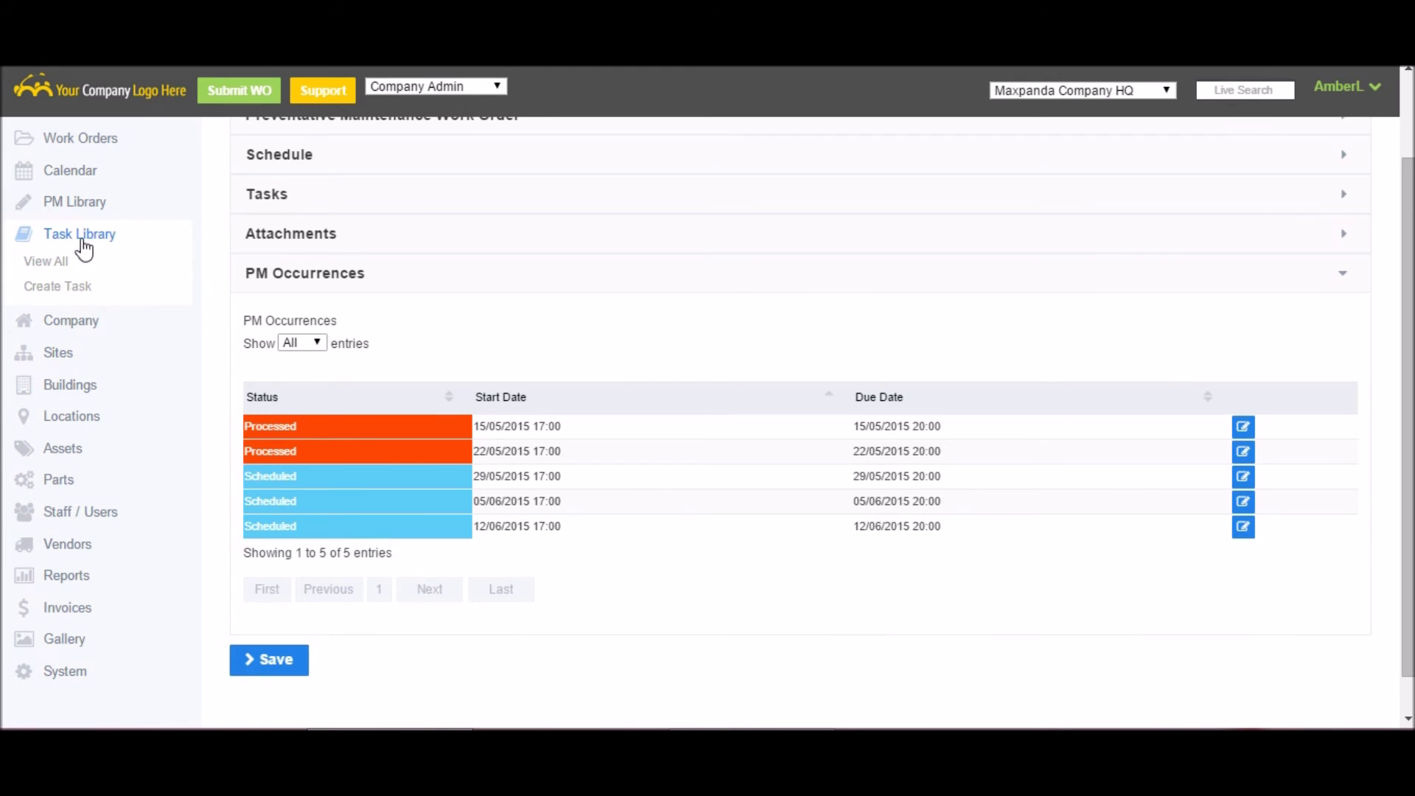
- Show all task library tasks, such as Full Check List Example #1 and Fire Drill
{"action": "left_click", "coordinate": [58, 262]}
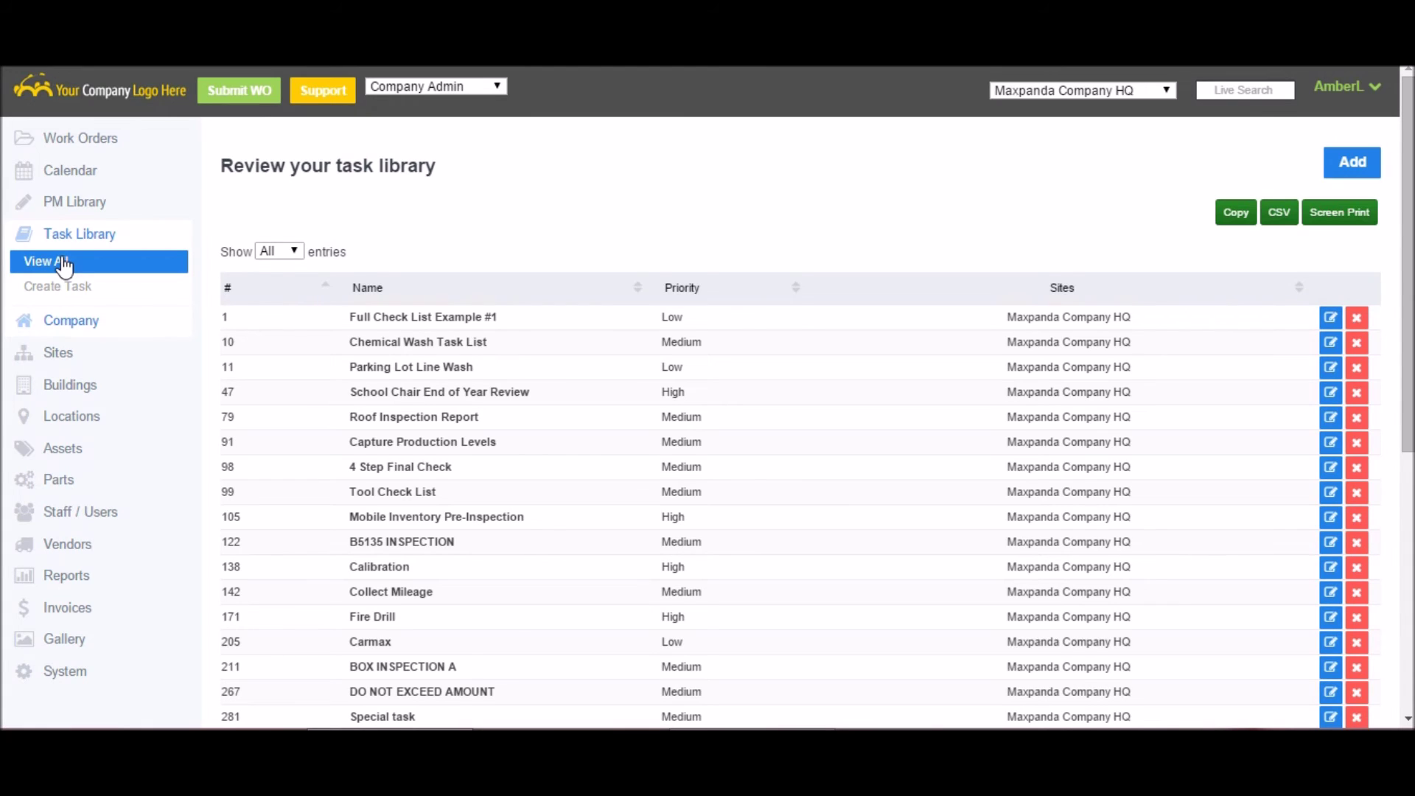
{"action": "left_click", "coordinate": [98, 321]}
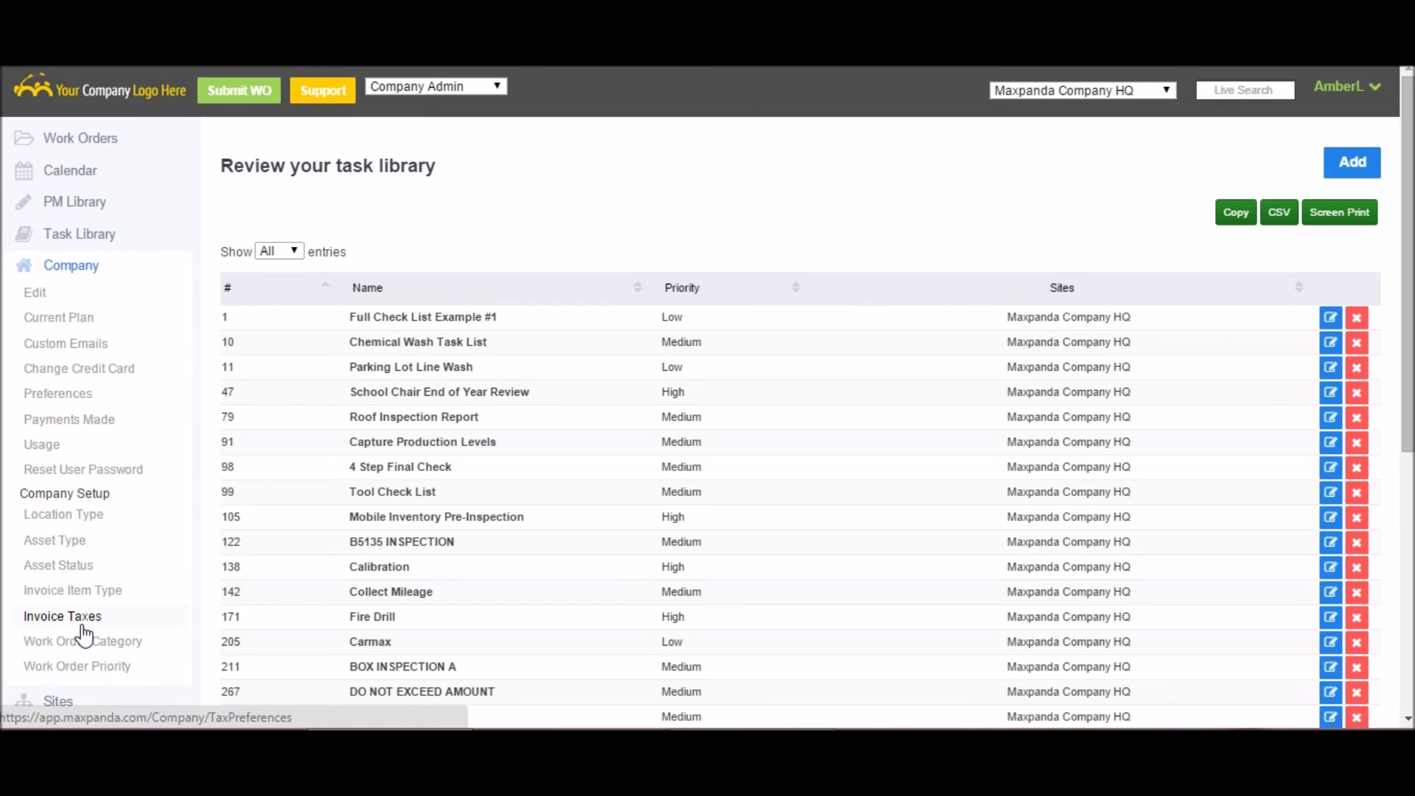
- Expand the Sites, Buildings, Locations, Assets and Parts sections and list all 14 parts
{"action": "scroll", "coordinate": [82, 471], "scroll_direction": "down", "scroll_amount": 2}
{"action": "scroll", "coordinate": [82, 391], "scroll_direction": "down", "scroll_amount": 1}
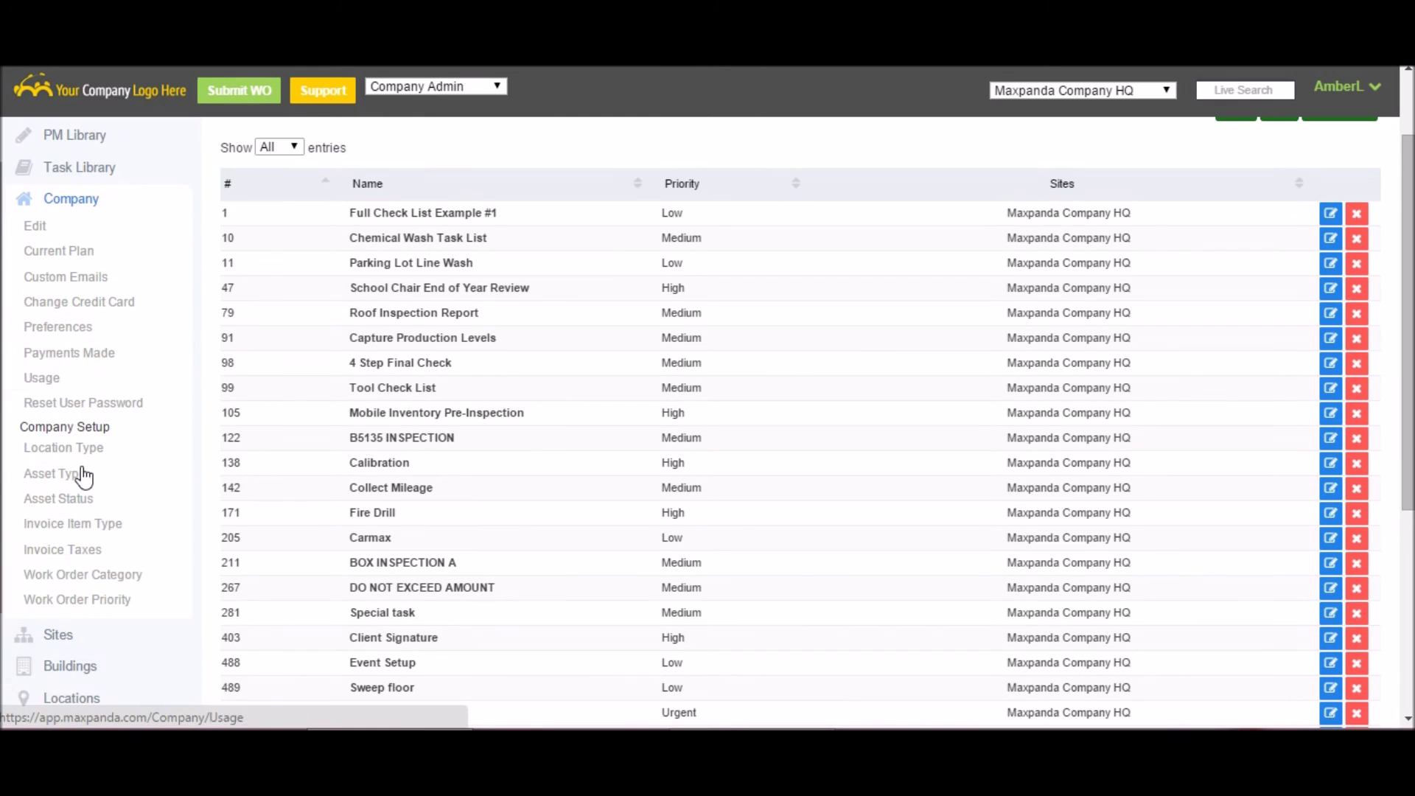
{"action": "left_click", "coordinate": [56, 635]}
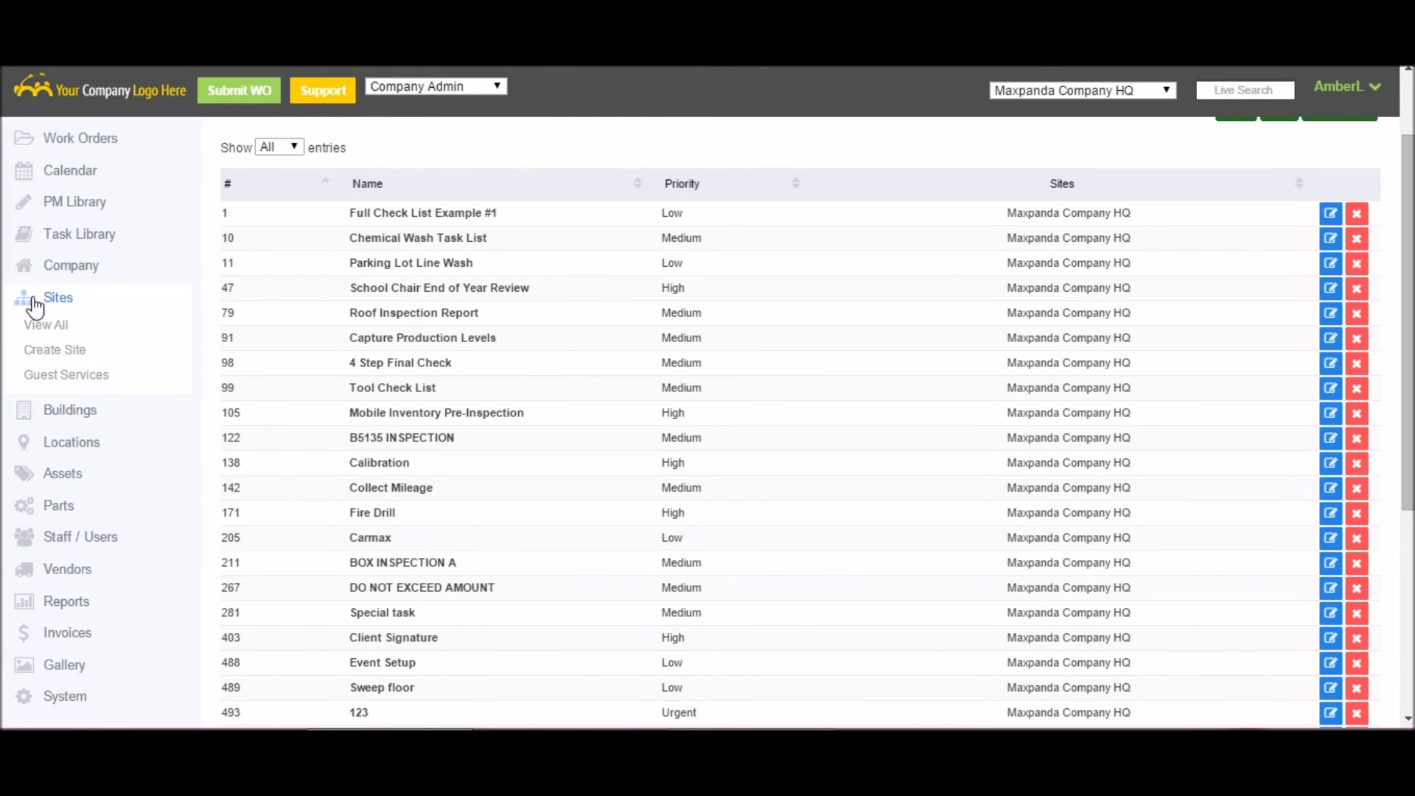
{"action": "left_click", "coordinate": [81, 413]}
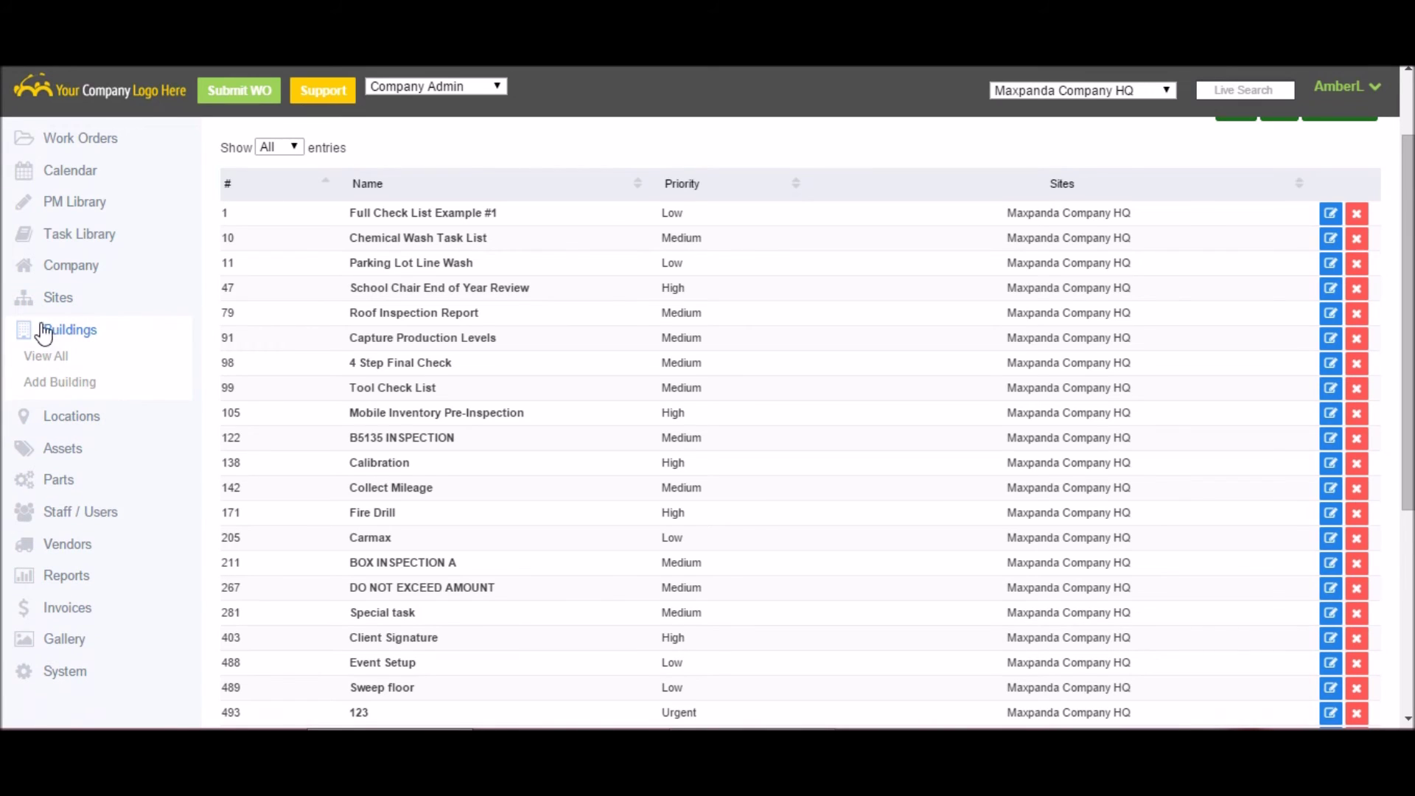
{"action": "left_click", "coordinate": [74, 412]}
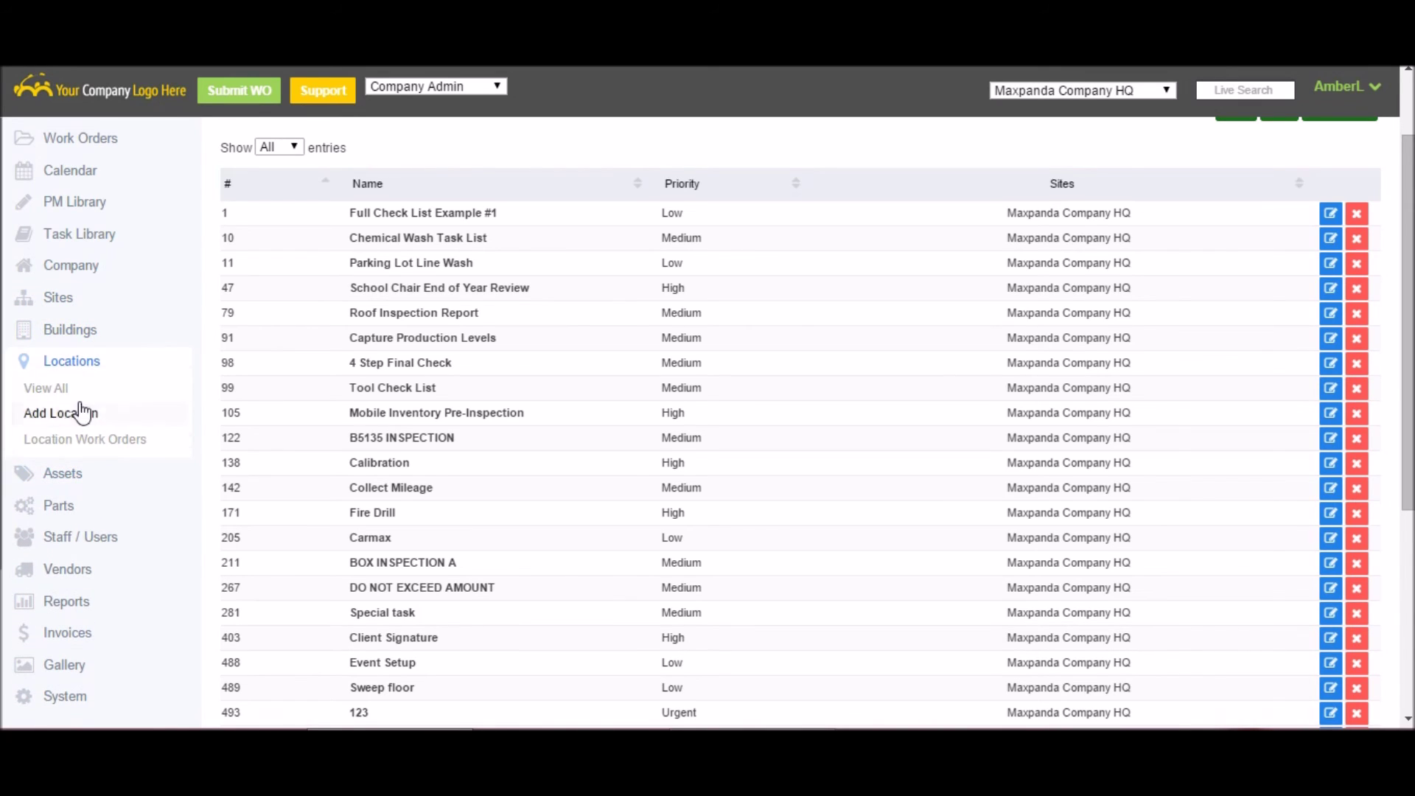
{"action": "left_click", "coordinate": [62, 478]}
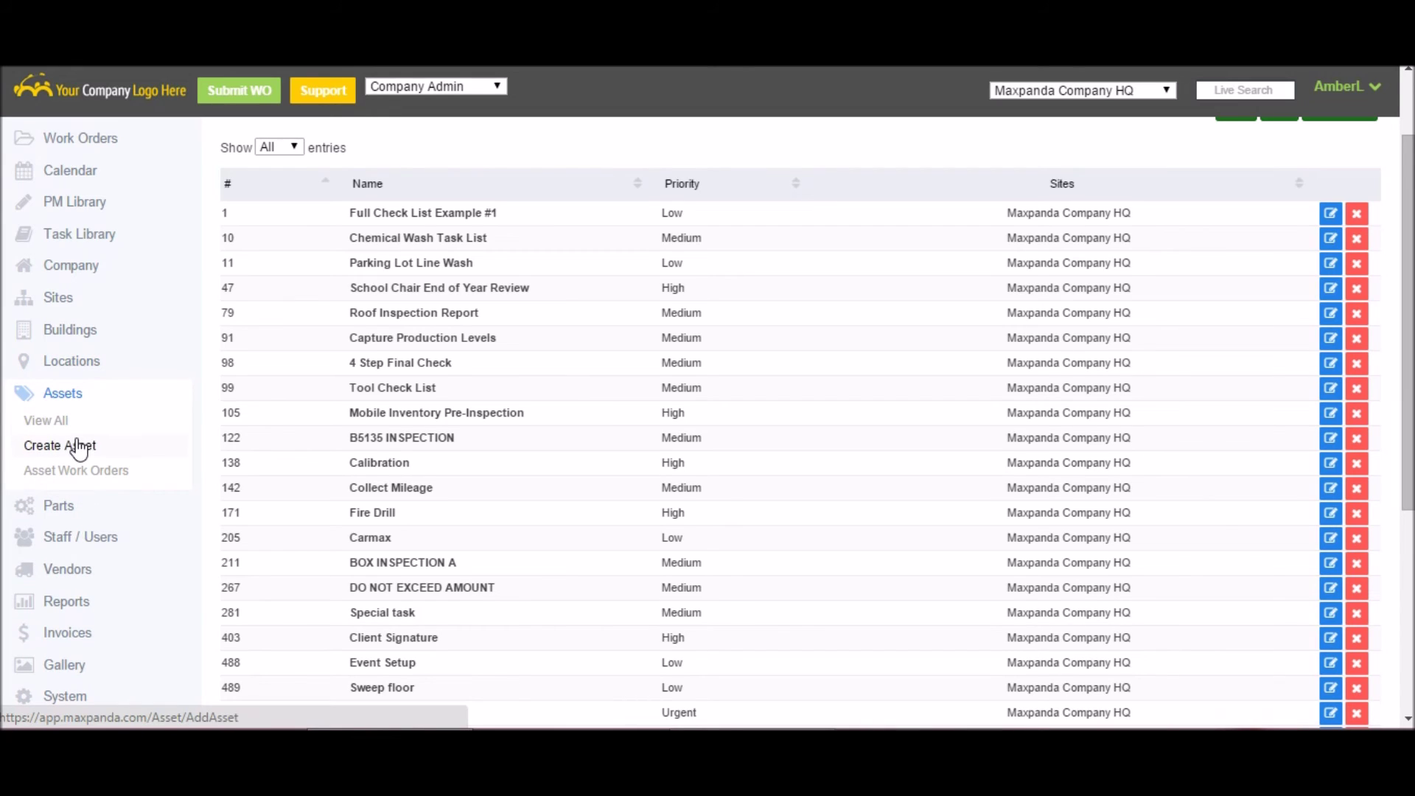
{"action": "left_click", "coordinate": [65, 514]}
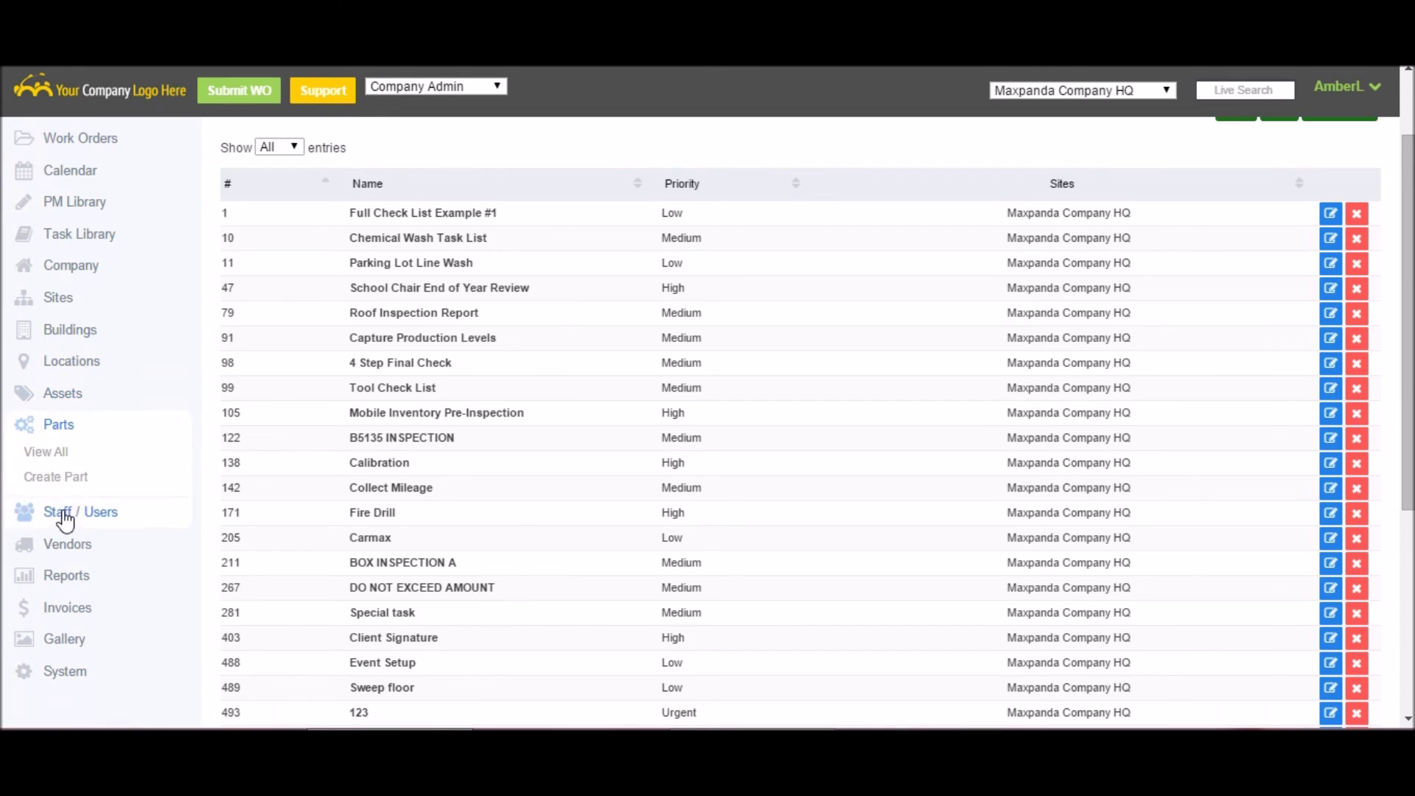
{"action": "left_click", "coordinate": [55, 454]}
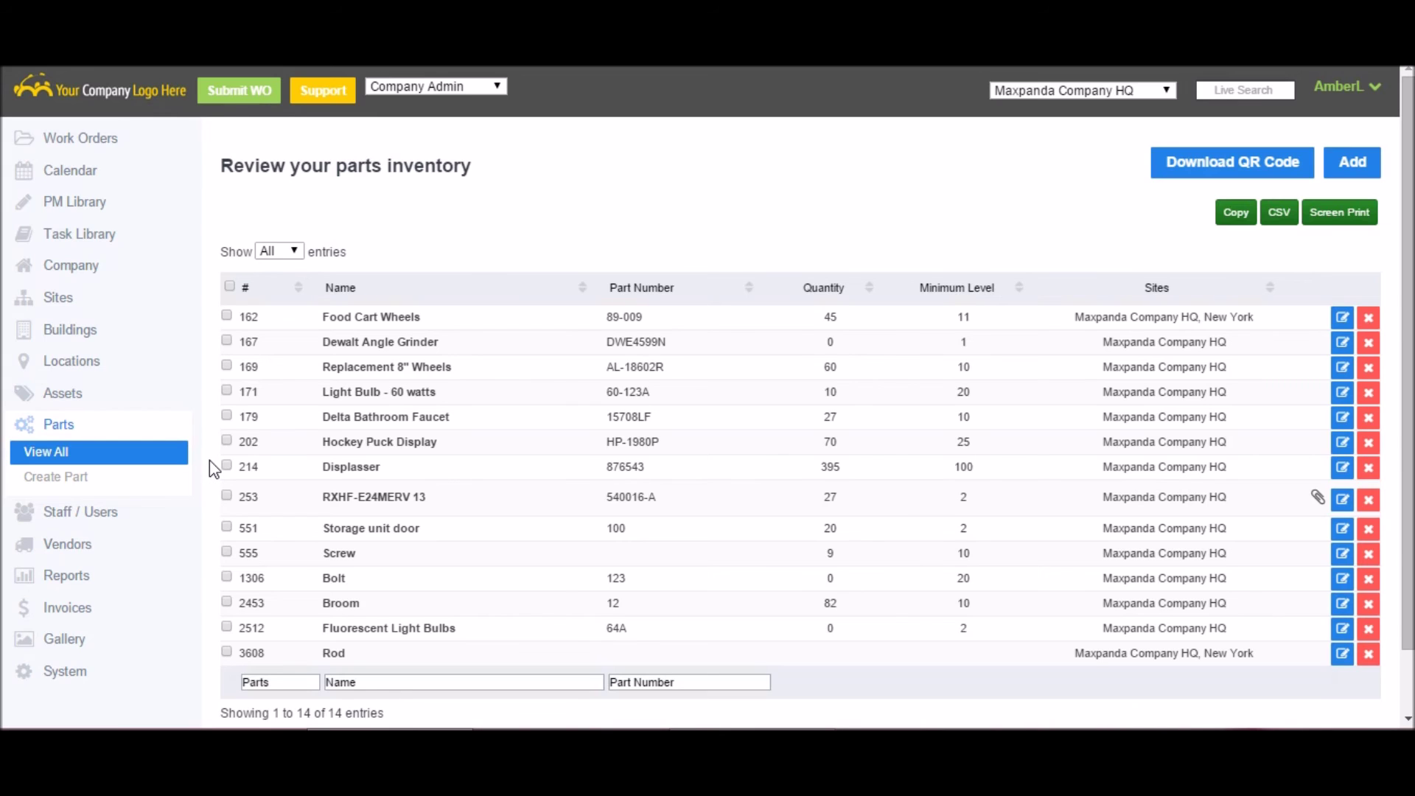
- Open the Invite User form and review the Assigned Role options, keeping Company Admin
{"action": "left_click", "coordinate": [114, 514]}
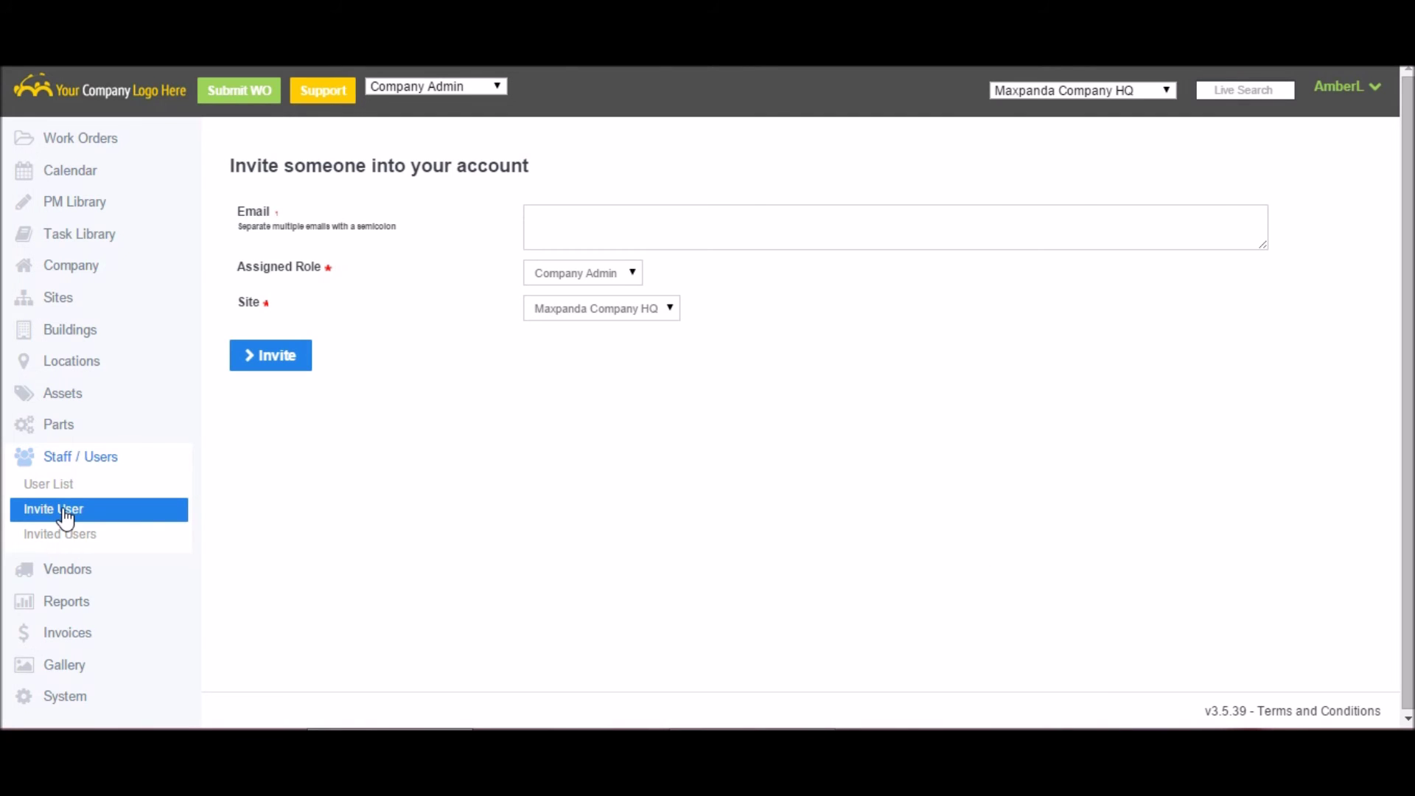
{"action": "left_click", "coordinate": [553, 224]}
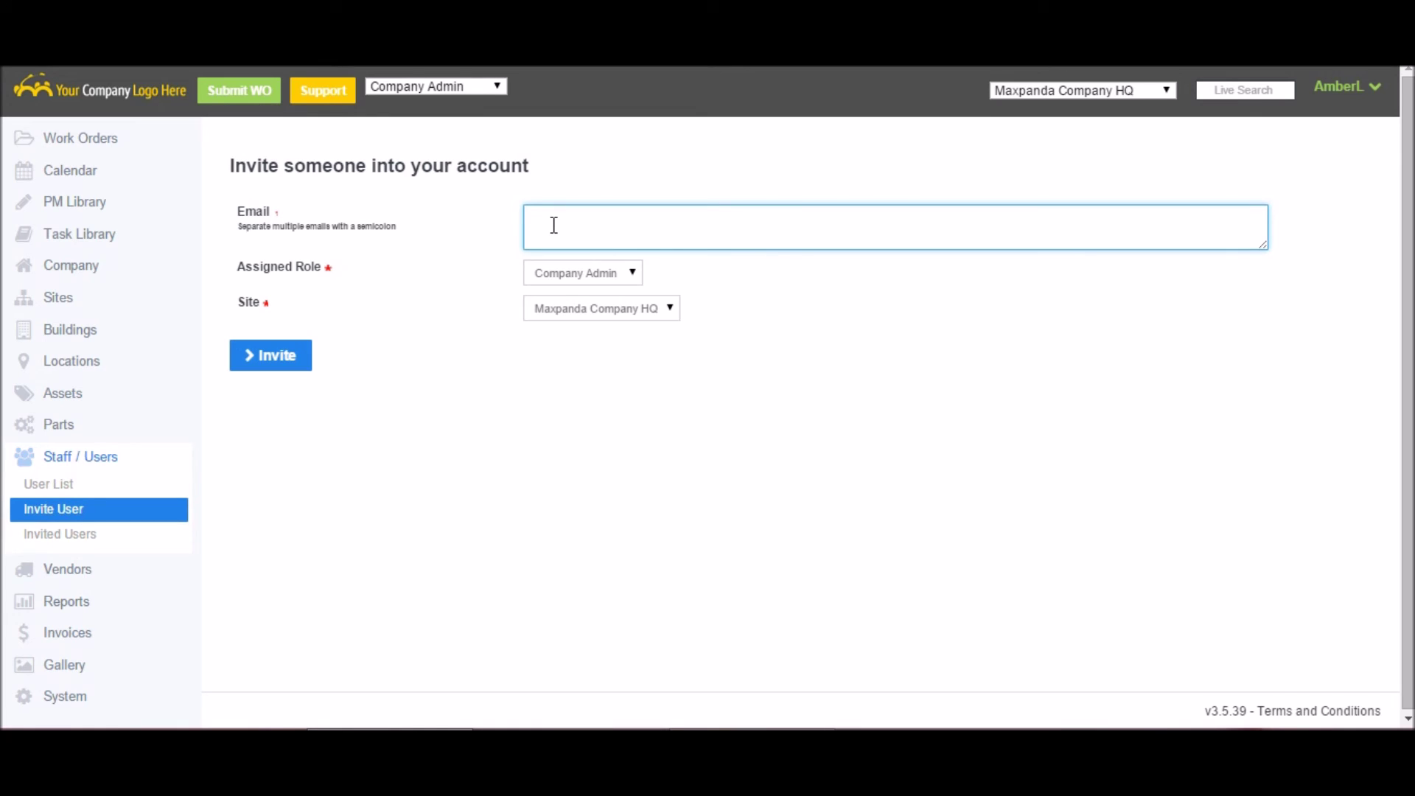
{"action": "left_click", "coordinate": [603, 268]}
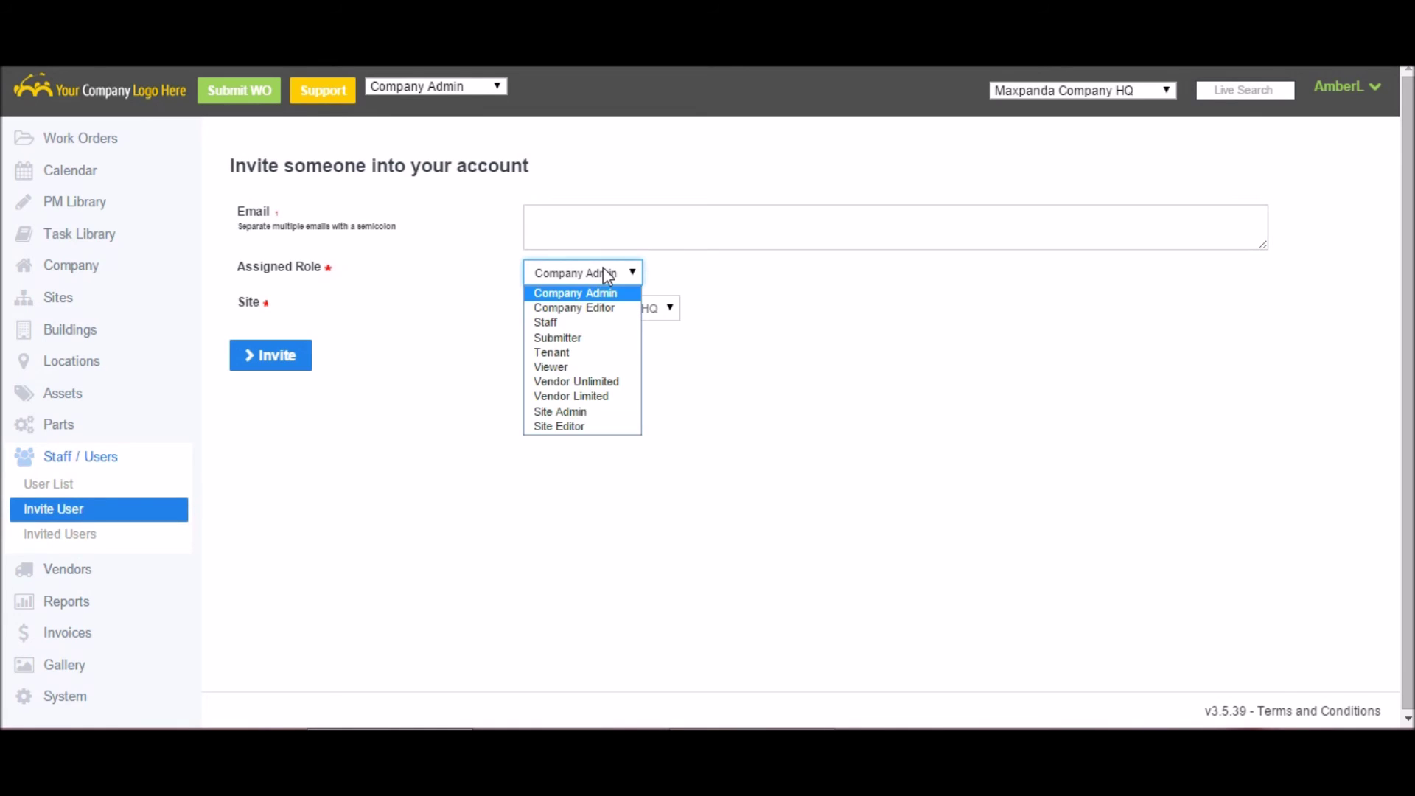
{"action": "left_click", "coordinate": [603, 266]}
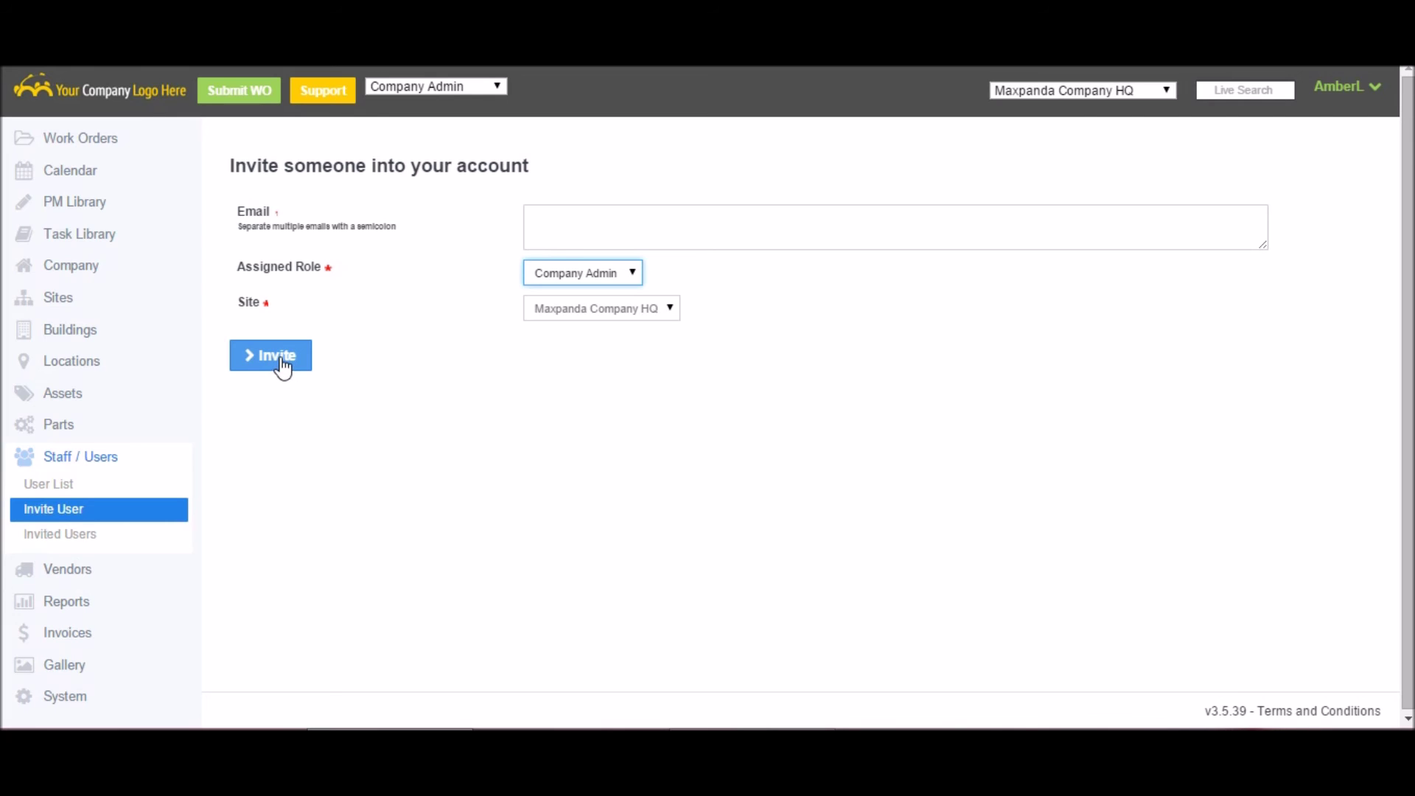
{"action": "left_click", "coordinate": [81, 569]}
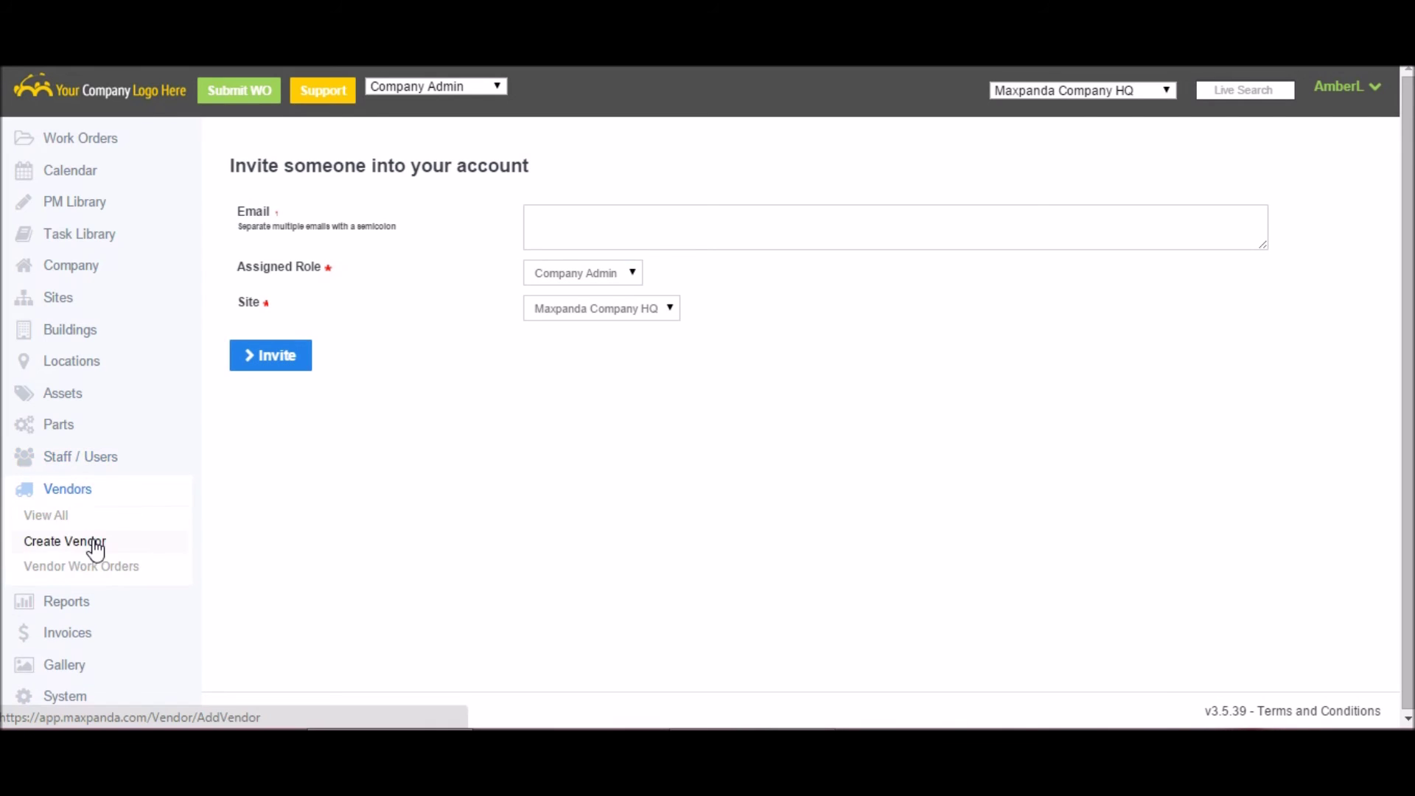
- Browse the vendor list, then open the Work Order Status report from Reports
{"action": "left_click", "coordinate": [53, 516]}
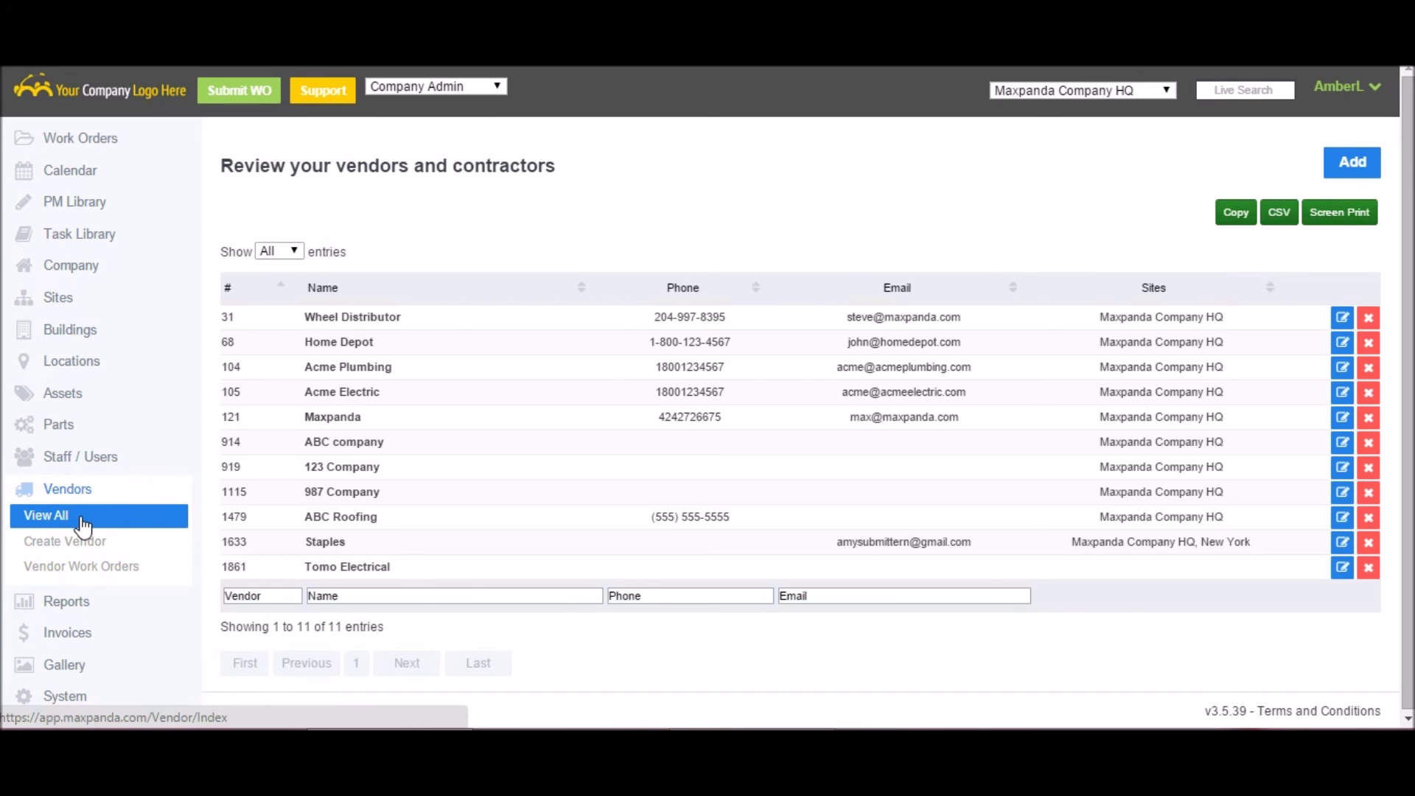
{"action": "left_click", "coordinate": [94, 603]}
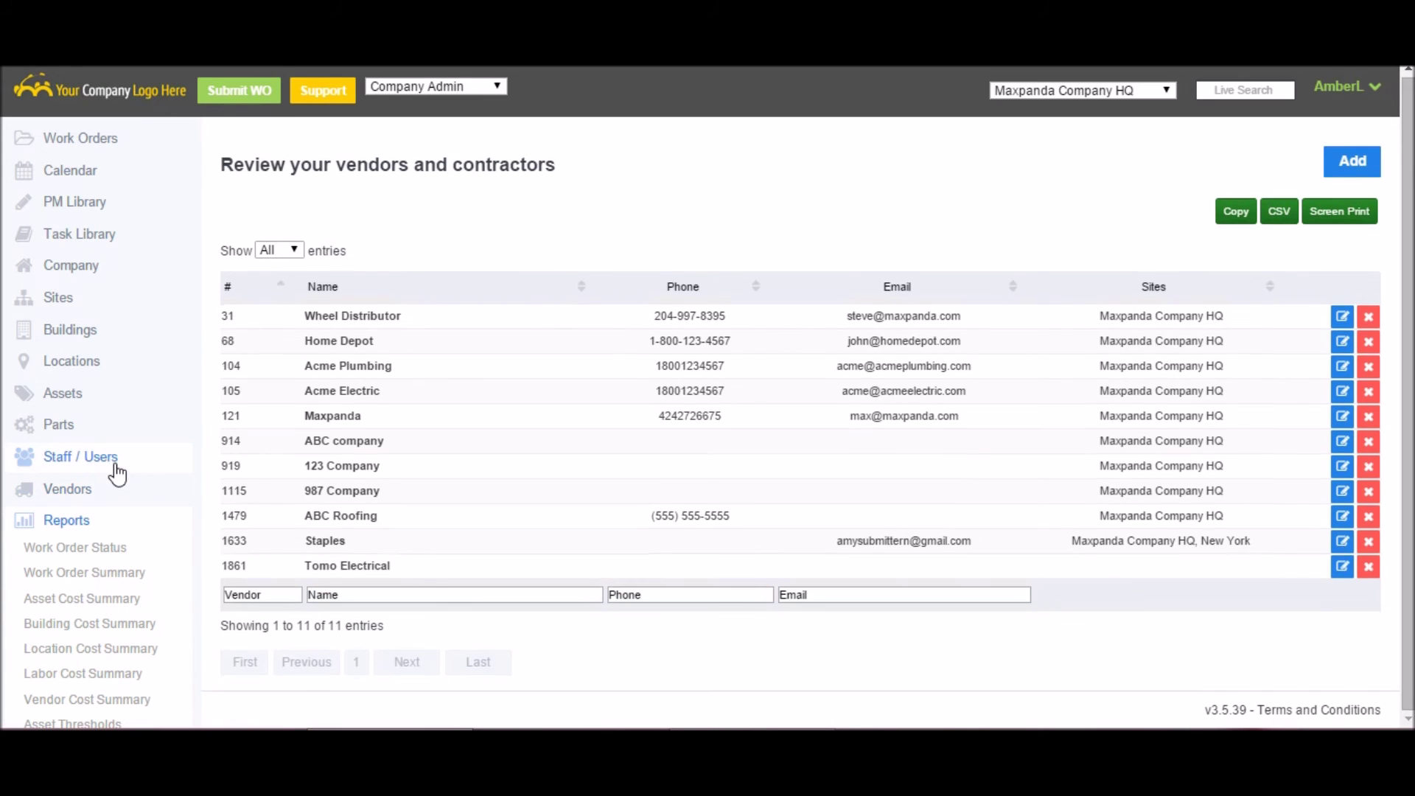
{"action": "left_click", "coordinate": [85, 571]}
{"action": "left_click", "coordinate": [89, 547]}
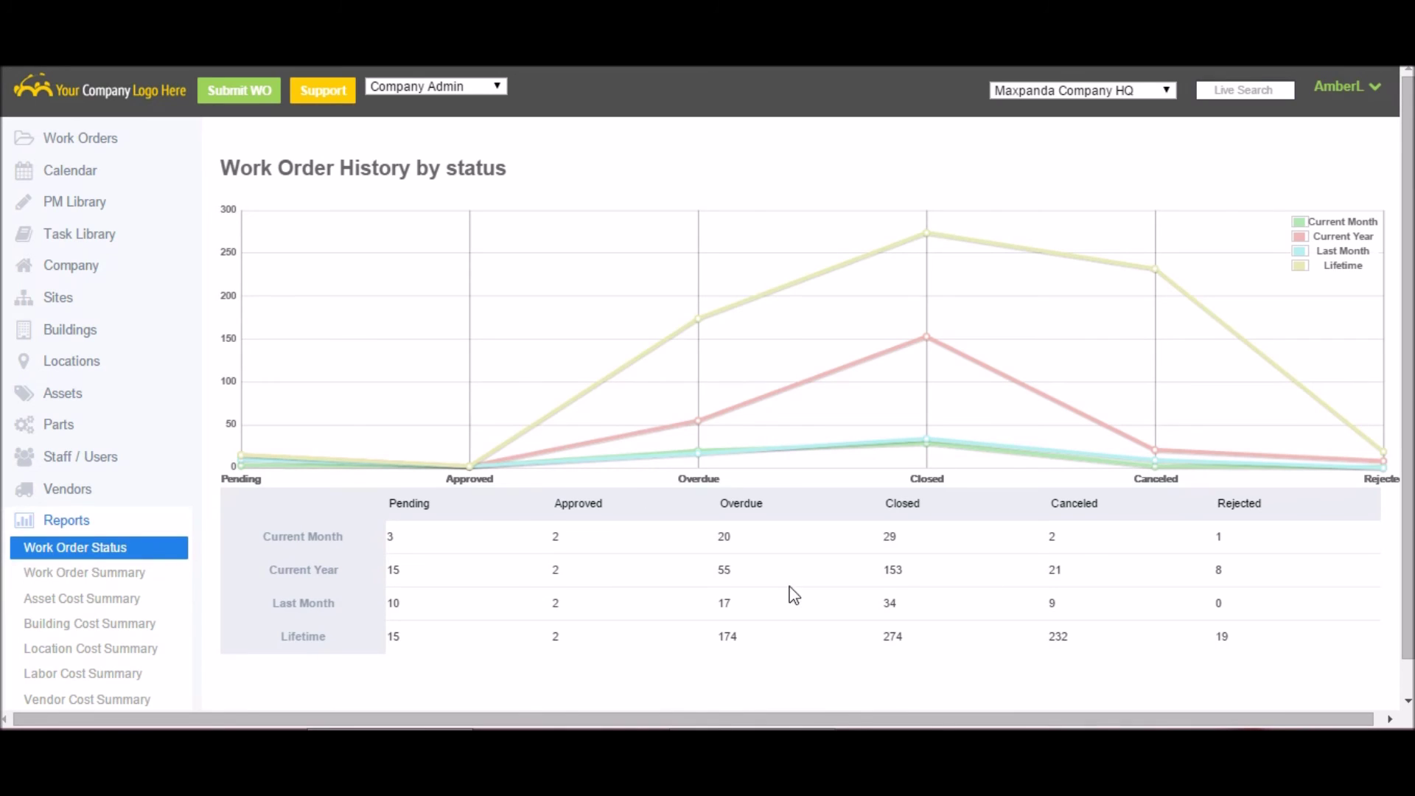
{"action": "left_click", "coordinate": [70, 573]}
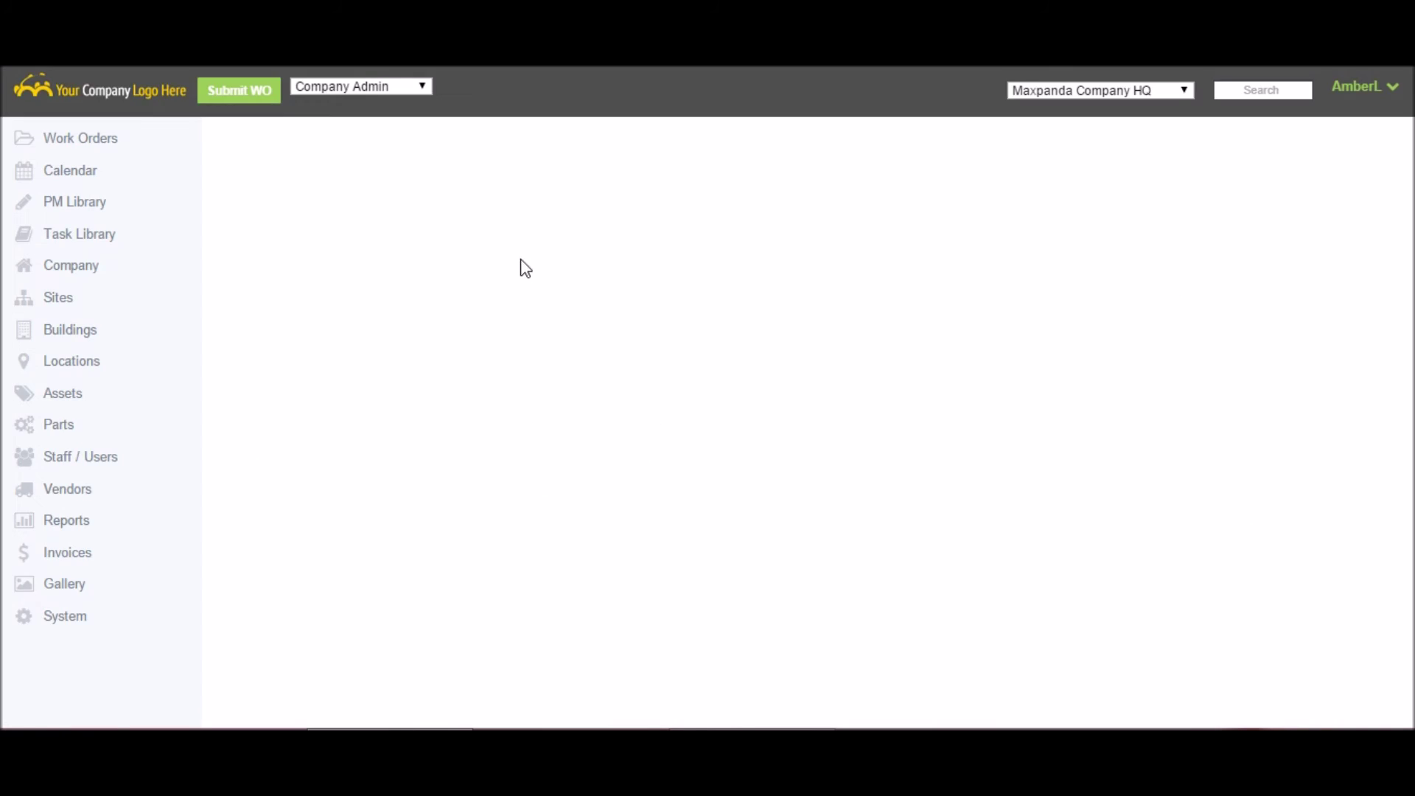
- Run the Work Order Summary report from 01/04/2015 to 30/04/2015
{"action": "left_click", "coordinate": [554, 240]}
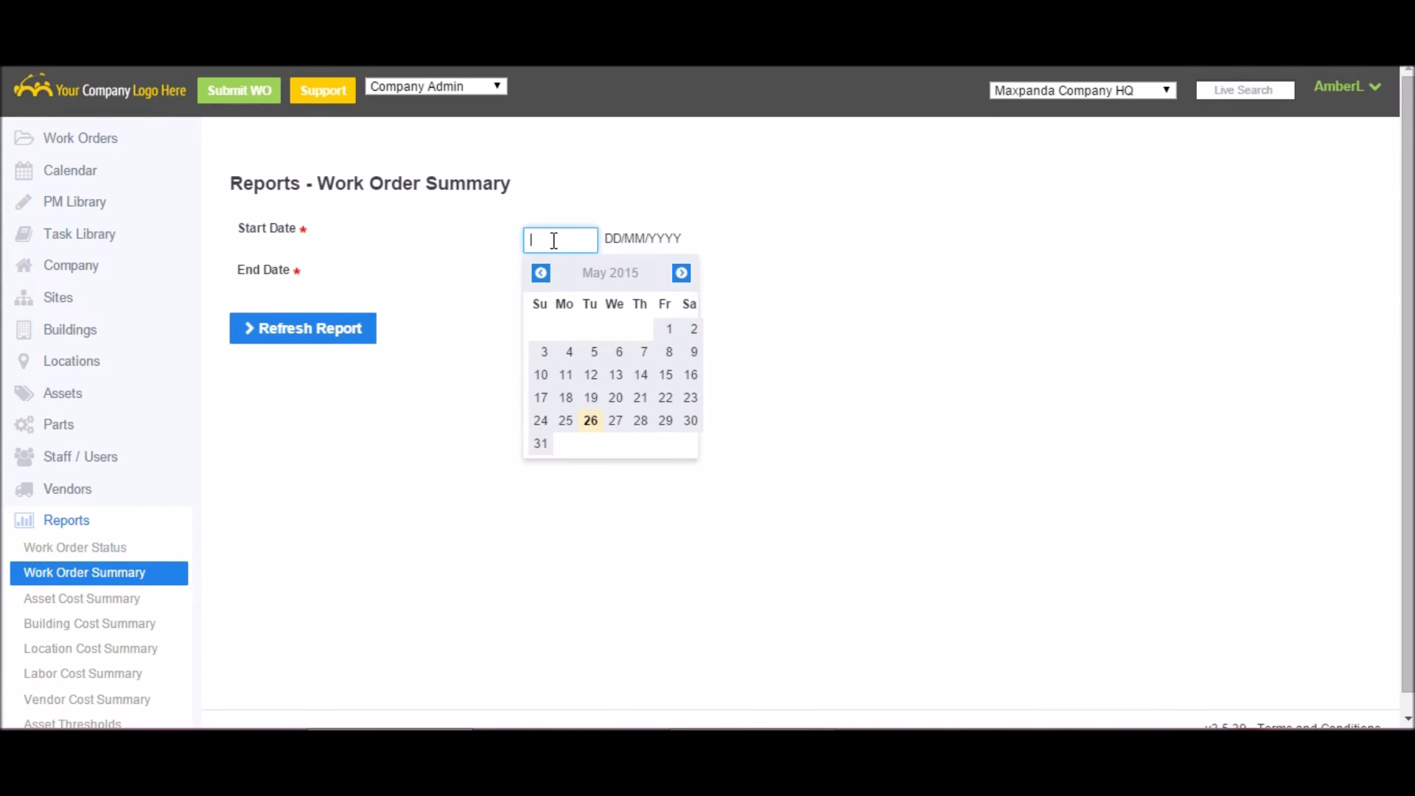
{"action": "left_click", "coordinate": [541, 273]}
{"action": "left_click", "coordinate": [618, 336]}
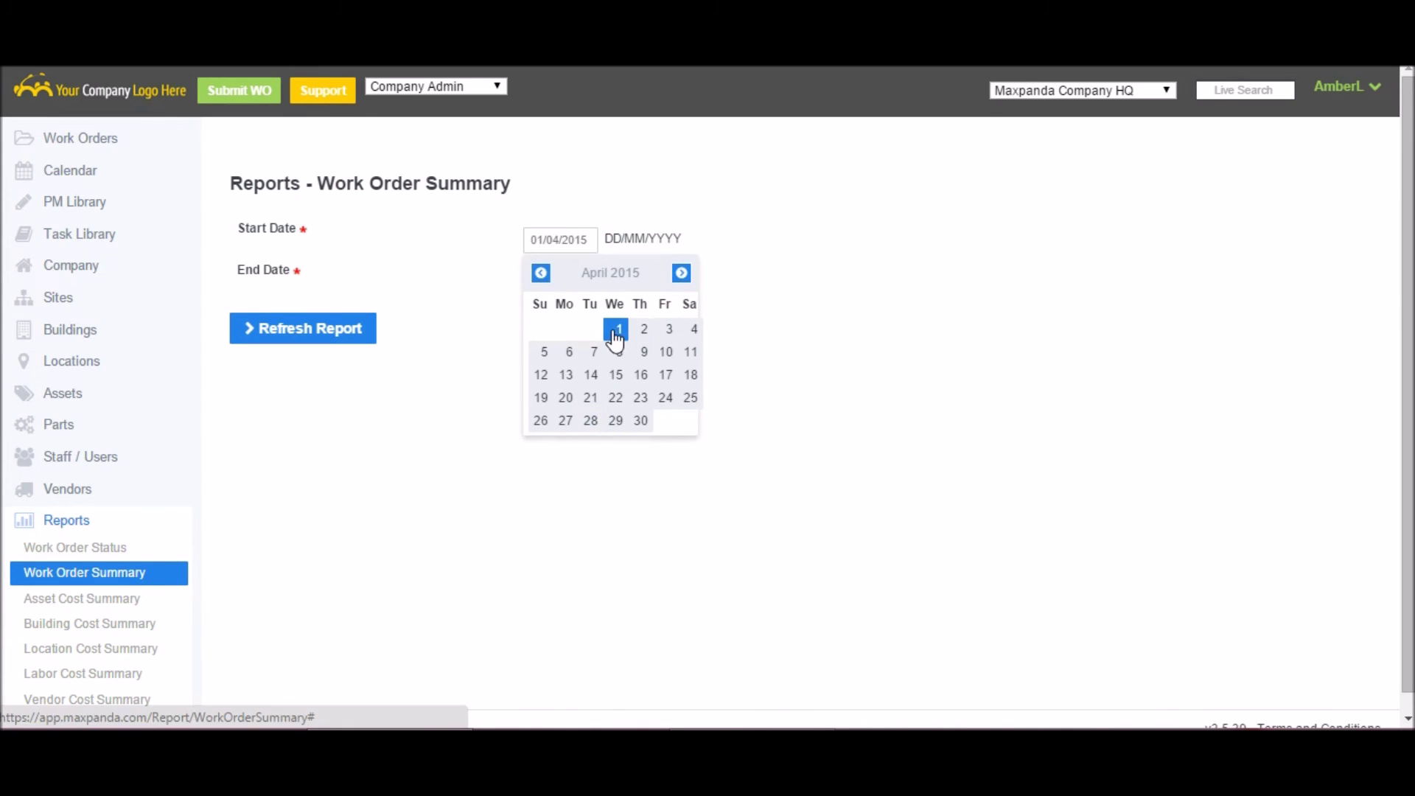
{"action": "left_click", "coordinate": [554, 281]}
{"action": "left_click", "coordinate": [541, 314]}
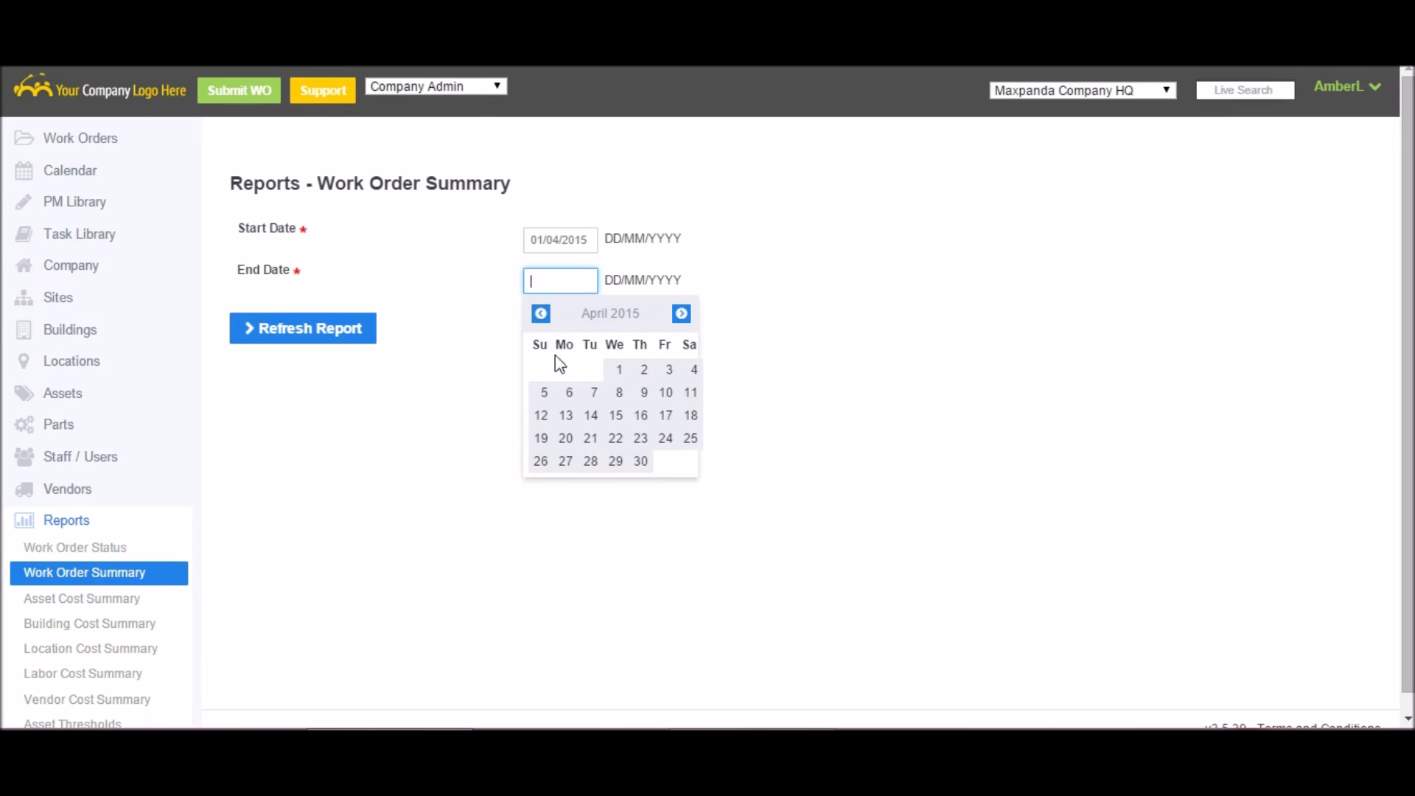
{"action": "left_click", "coordinate": [642, 462]}
{"action": "left_click", "coordinate": [307, 341]}
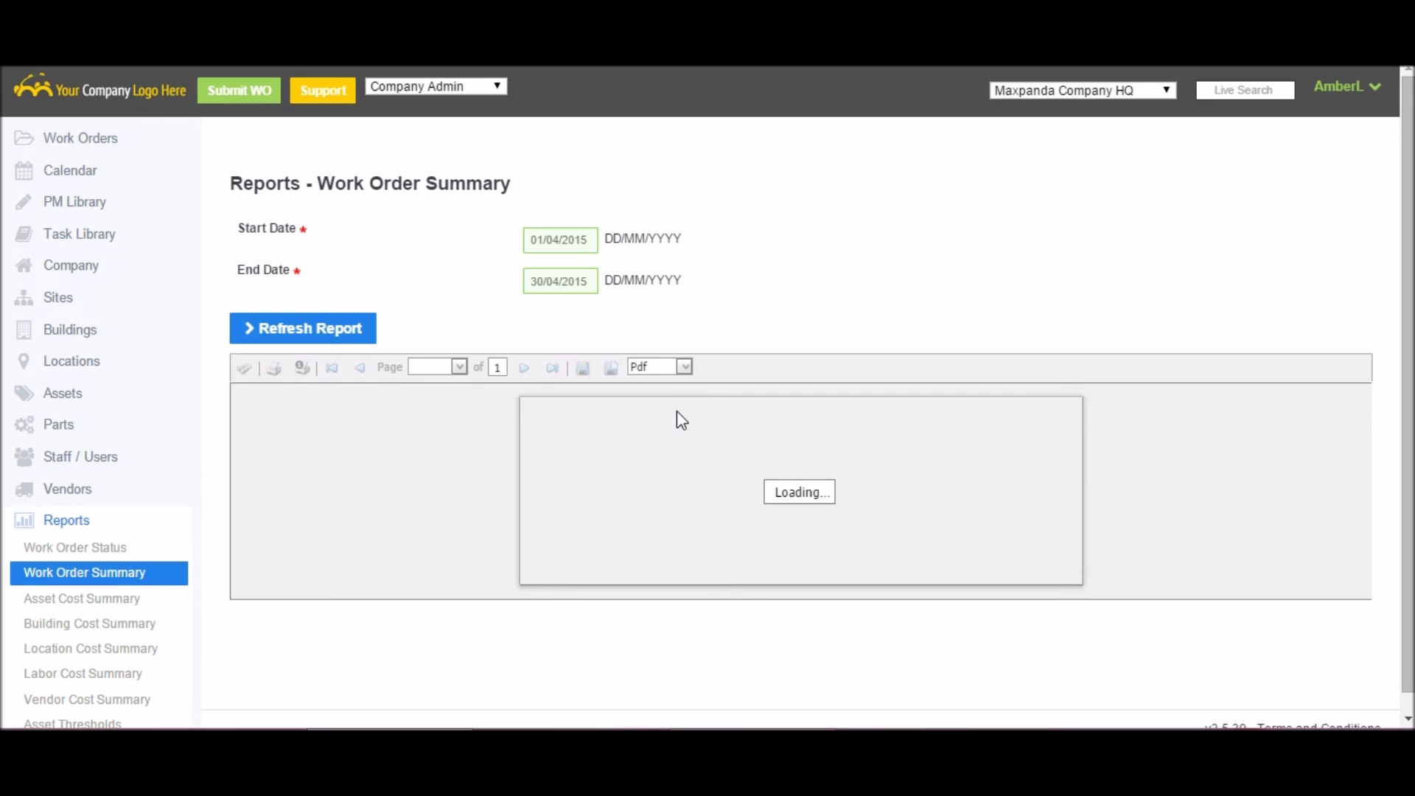
- Scroll through the report rows and highlight the 93.75 total for row 43302
{"action": "scroll", "coordinate": [681, 419], "scroll_direction": "down", "scroll_amount": 3}
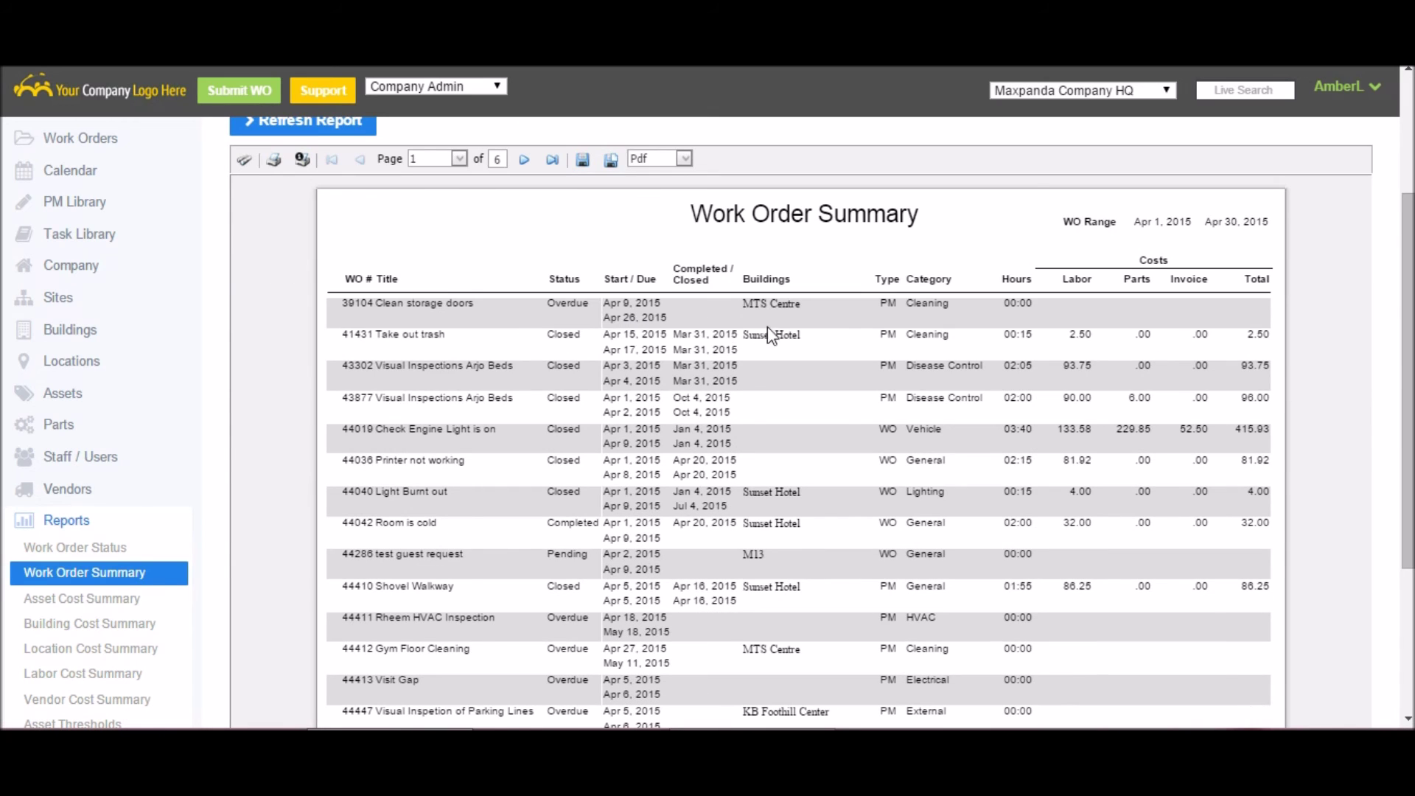
{"action": "scroll", "coordinate": [930, 313], "scroll_direction": "down", "scroll_amount": 2}
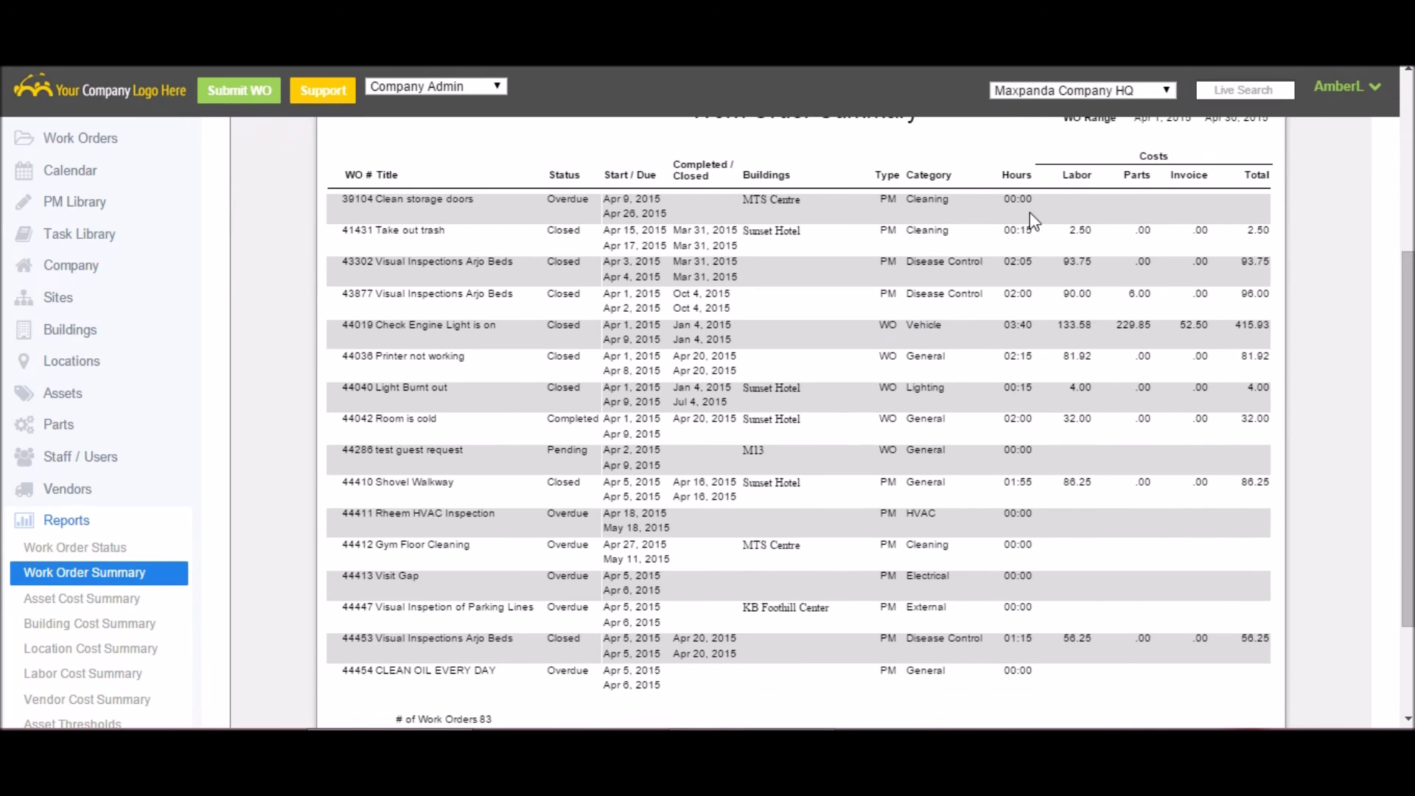
{"action": "left_click_drag", "start_coordinate": [1034, 230], "coordinate": [1106, 268]}
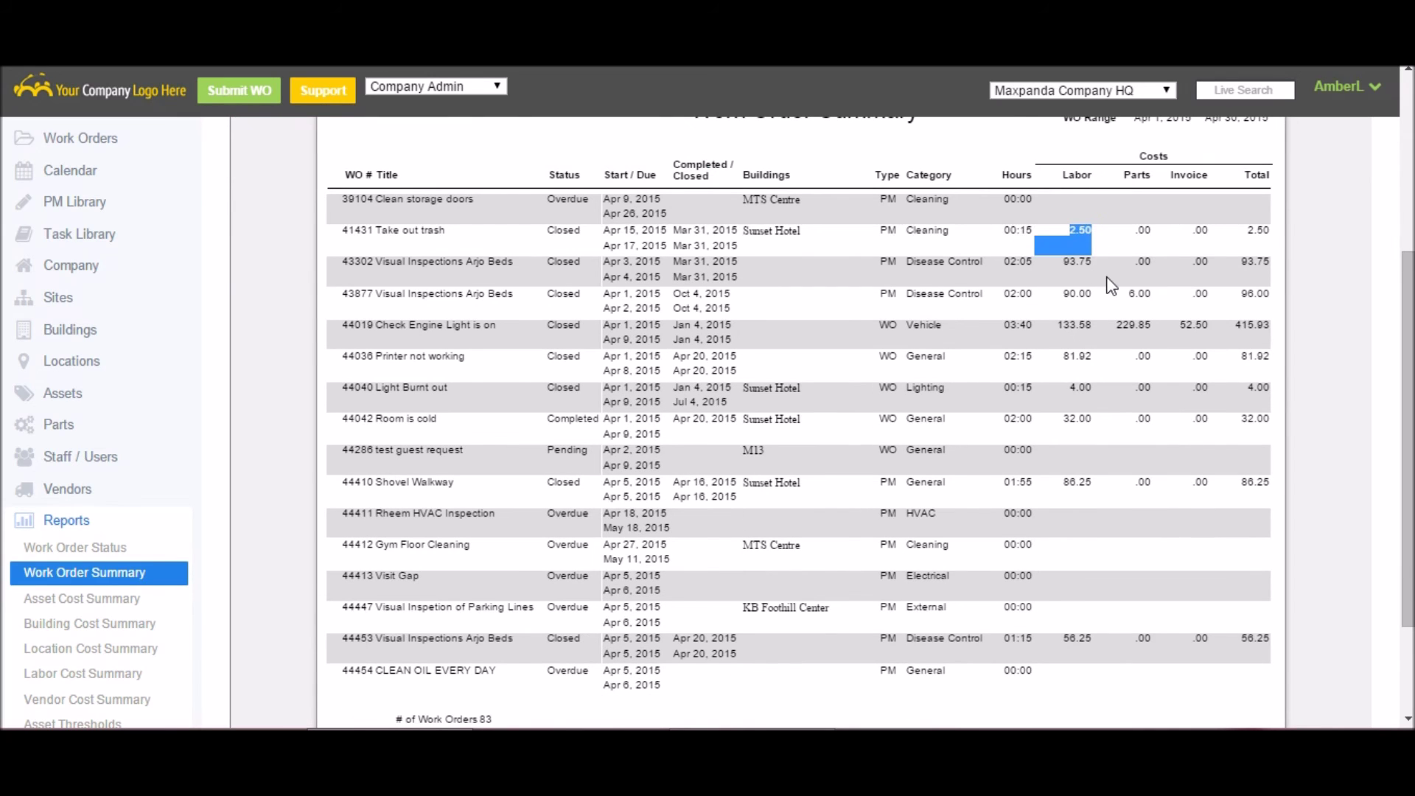
{"action": "left_click", "coordinate": [1127, 273]}
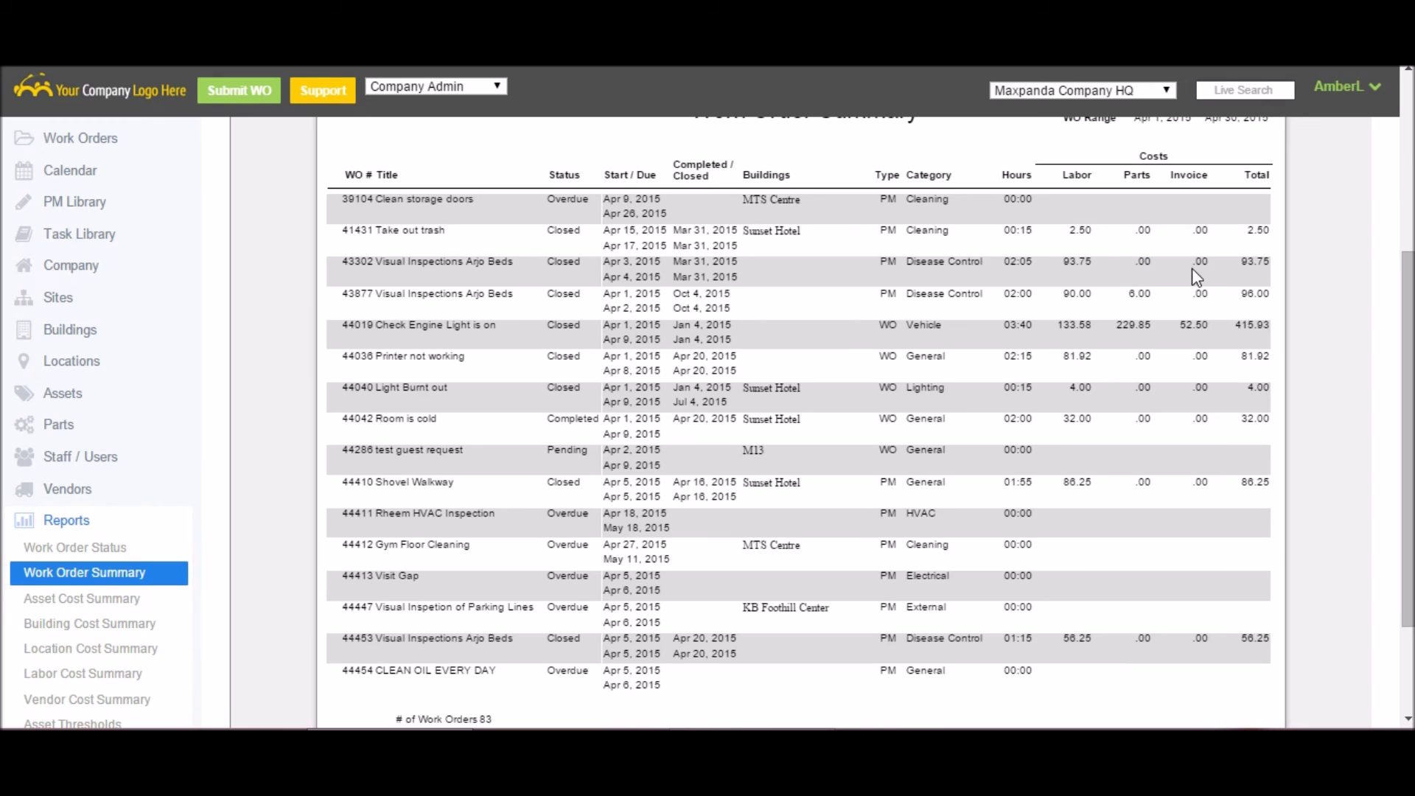
{"action": "left_click_drag", "start_coordinate": [1238, 263], "coordinate": [1270, 270]}
{"action": "scroll", "coordinate": [777, 295], "scroll_direction": "up", "scroll_amount": 3}
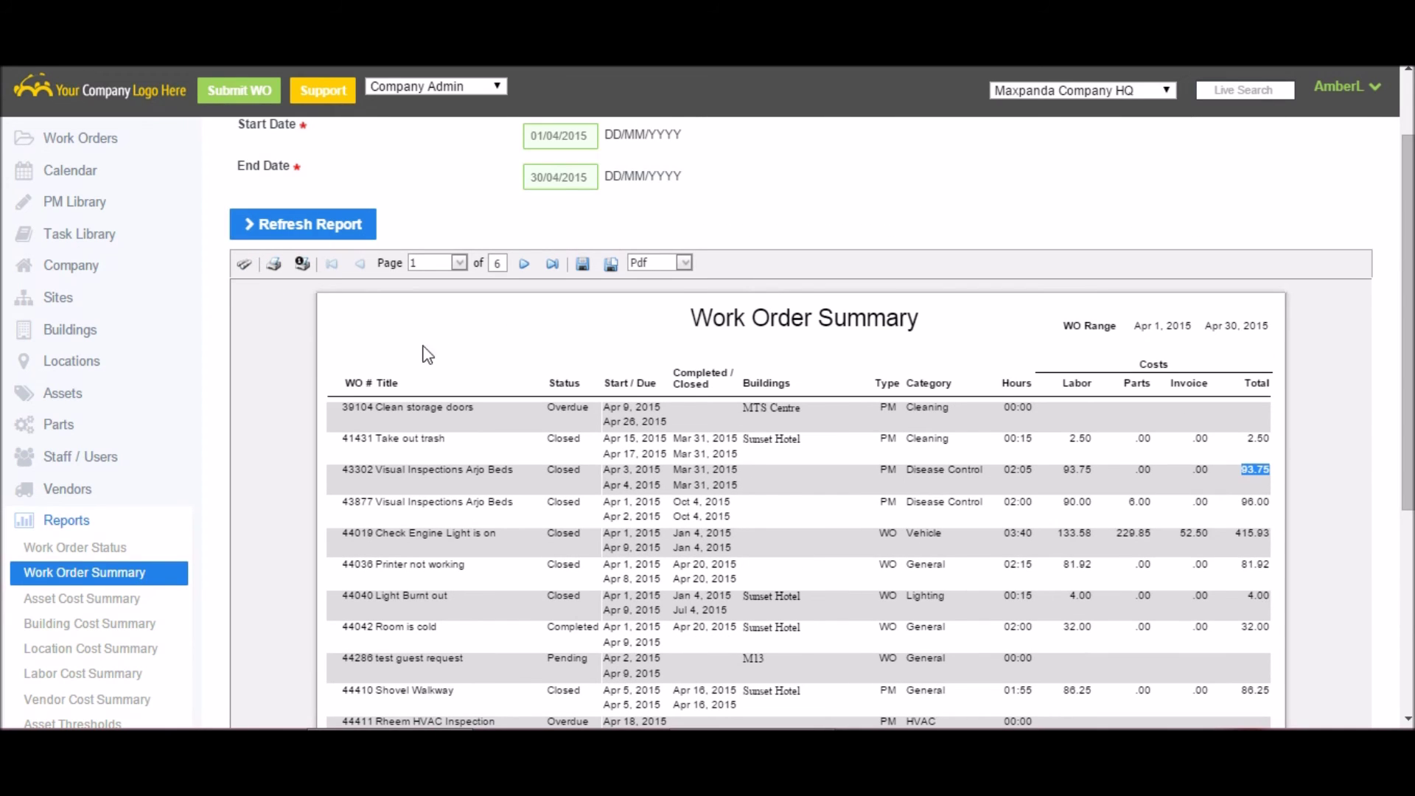
- Keep Pdf as the export format and jump to the report's last page
{"action": "left_click", "coordinate": [684, 263]}
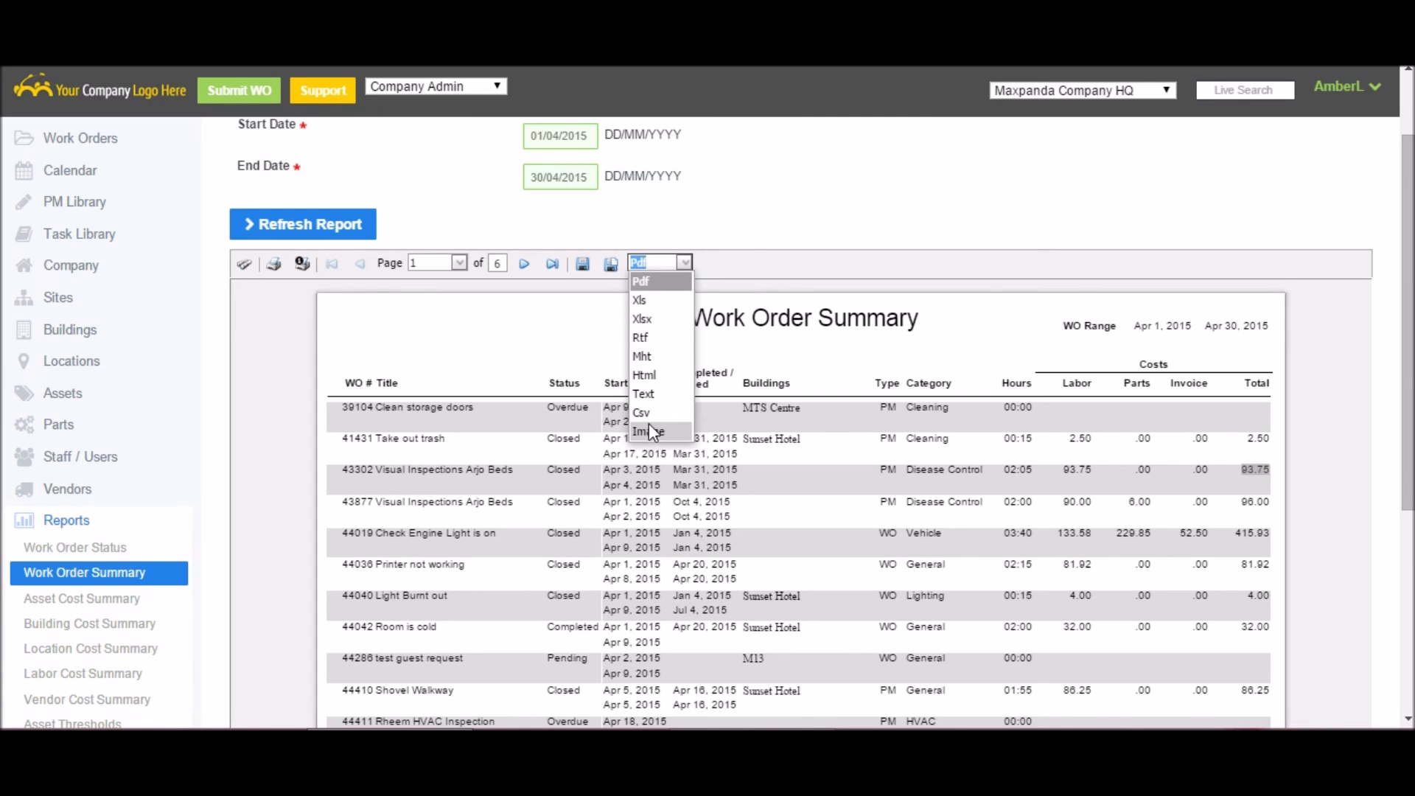
{"action": "left_click", "coordinate": [765, 228]}
{"action": "left_click", "coordinate": [553, 274]}
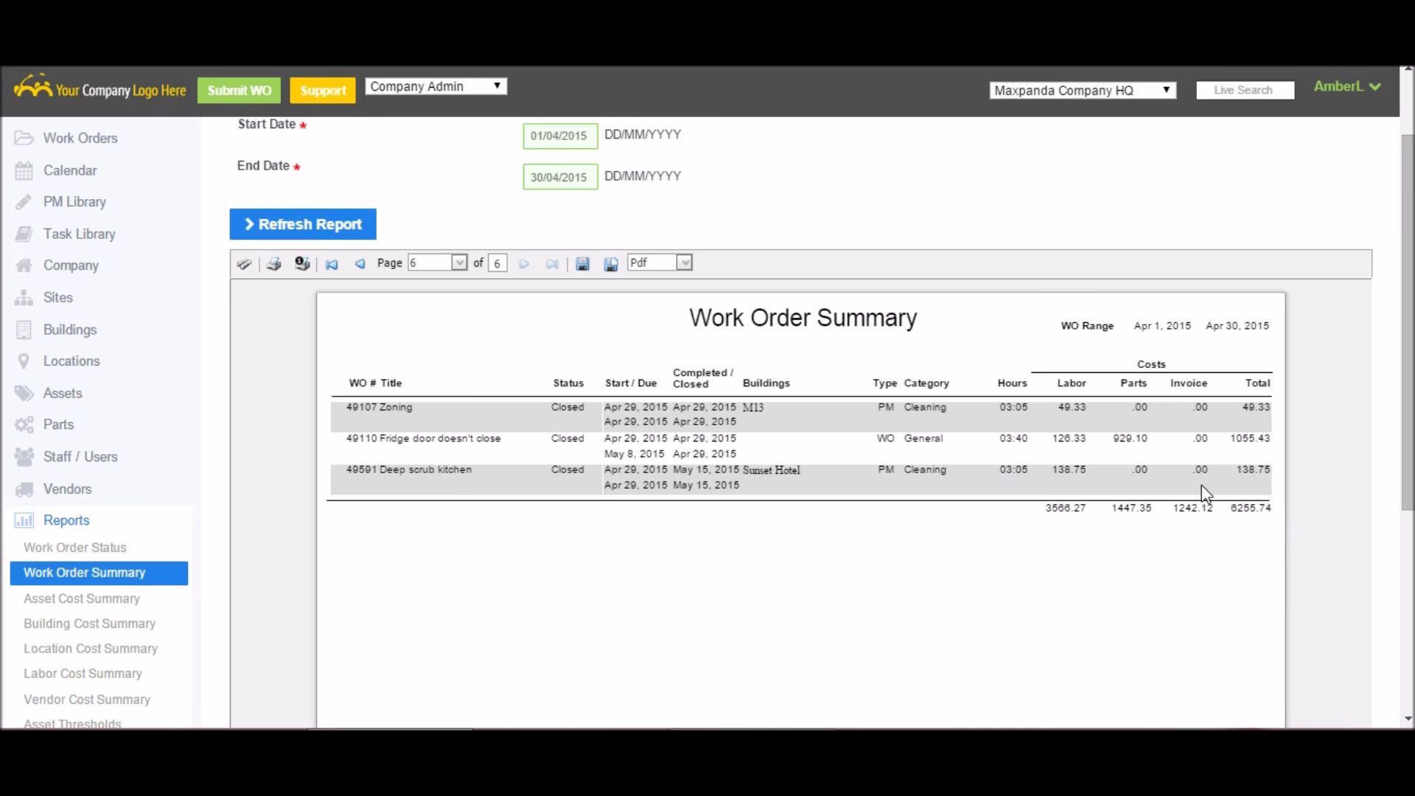
{"action": "scroll", "coordinate": [108, 441], "scroll_direction": "down", "scroll_amount": 2}
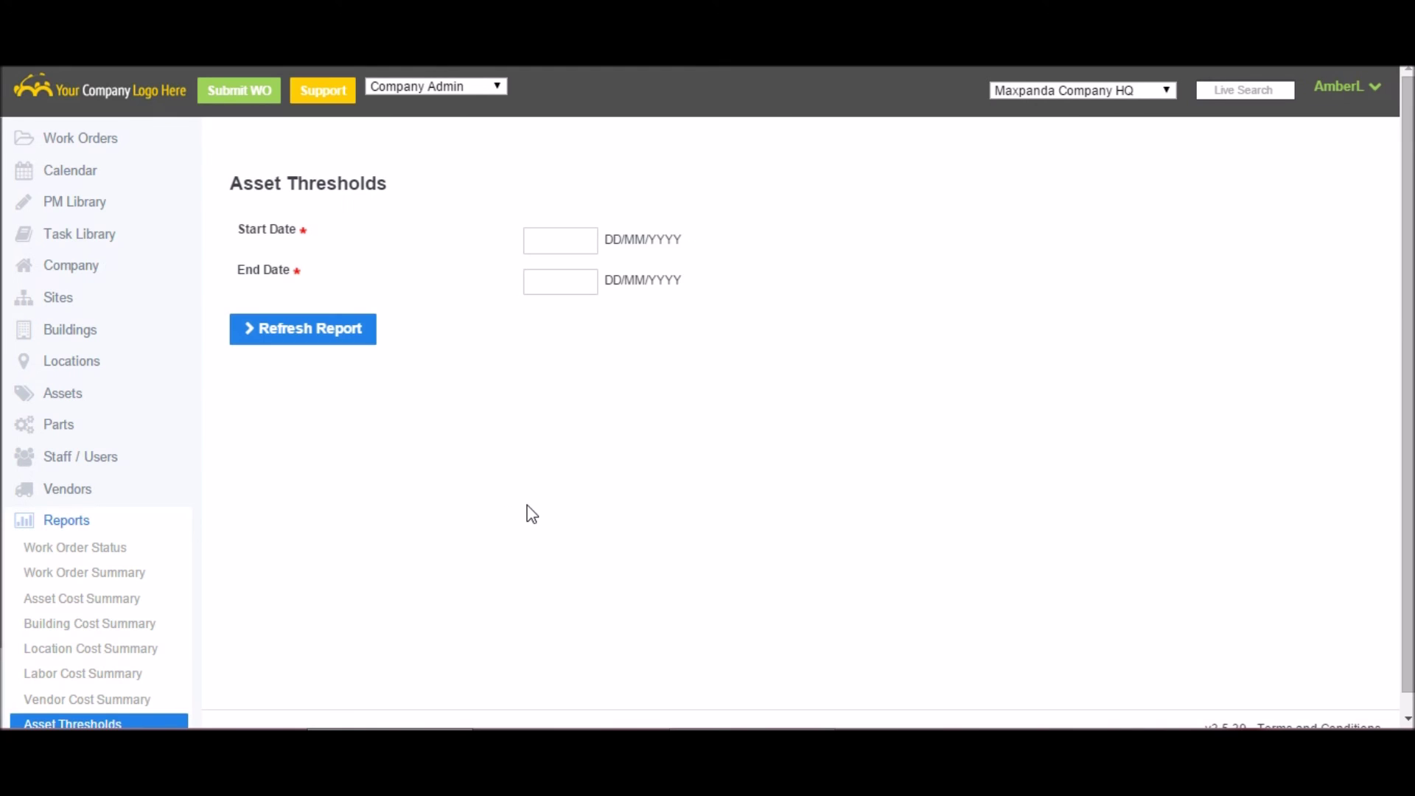
- Run the Asset Thresholds report from 01/04/2015 to 30/04/2015
{"action": "left_click", "coordinate": [574, 240]}
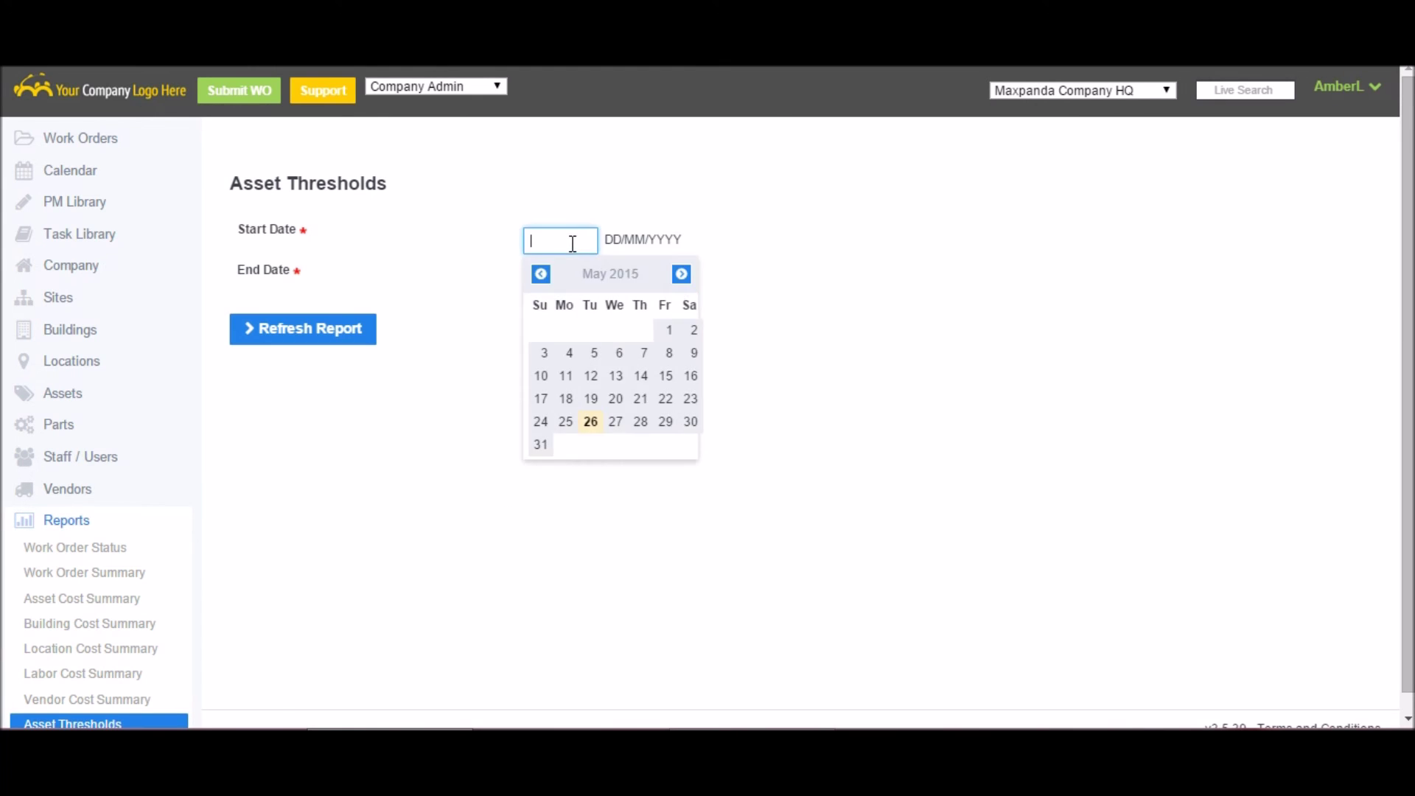
{"action": "left_click", "coordinate": [549, 279]}
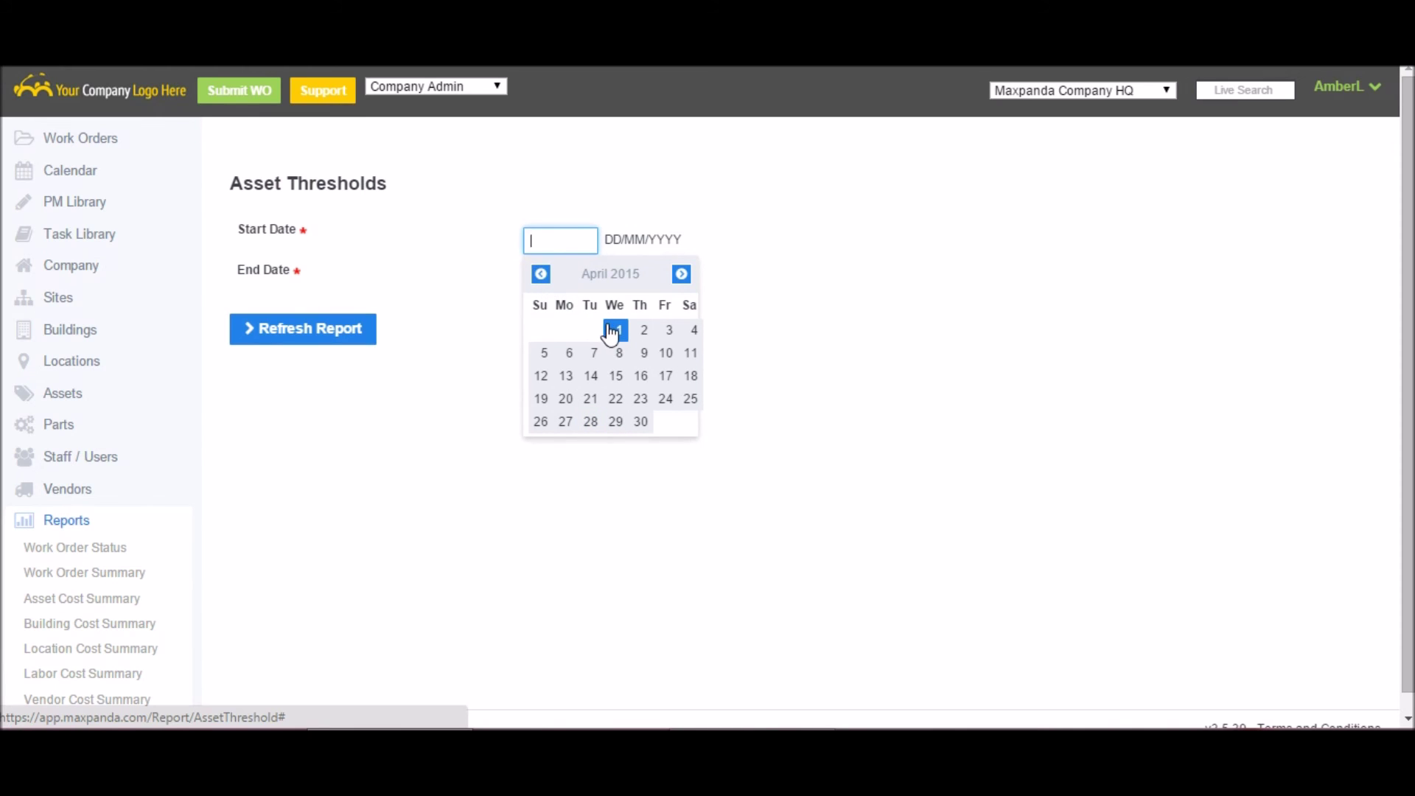
{"action": "left_click", "coordinate": [611, 333]}
{"action": "left_click", "coordinate": [578, 283]}
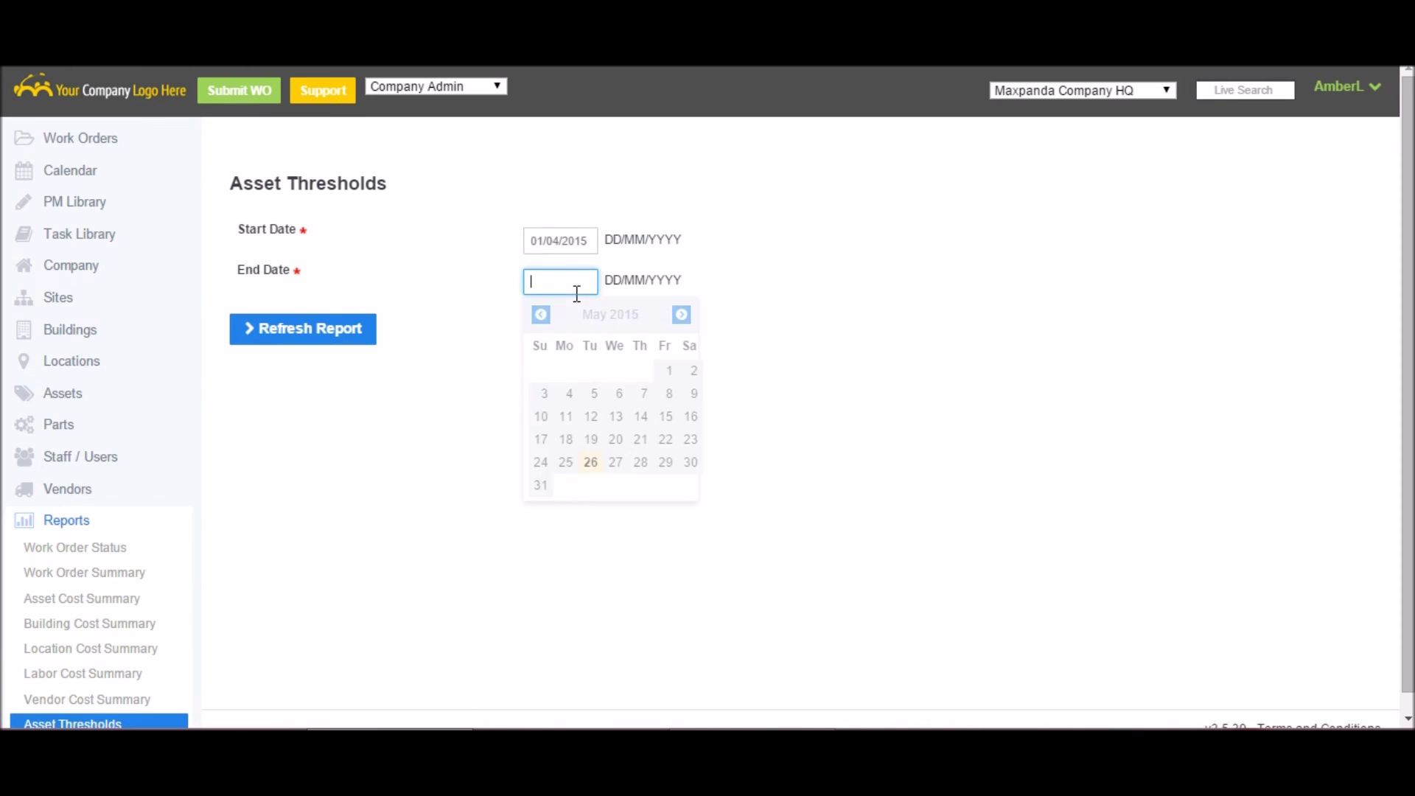
{"action": "left_click", "coordinate": [546, 326]}
{"action": "left_click", "coordinate": [641, 464]}
{"action": "left_click", "coordinate": [294, 328]}
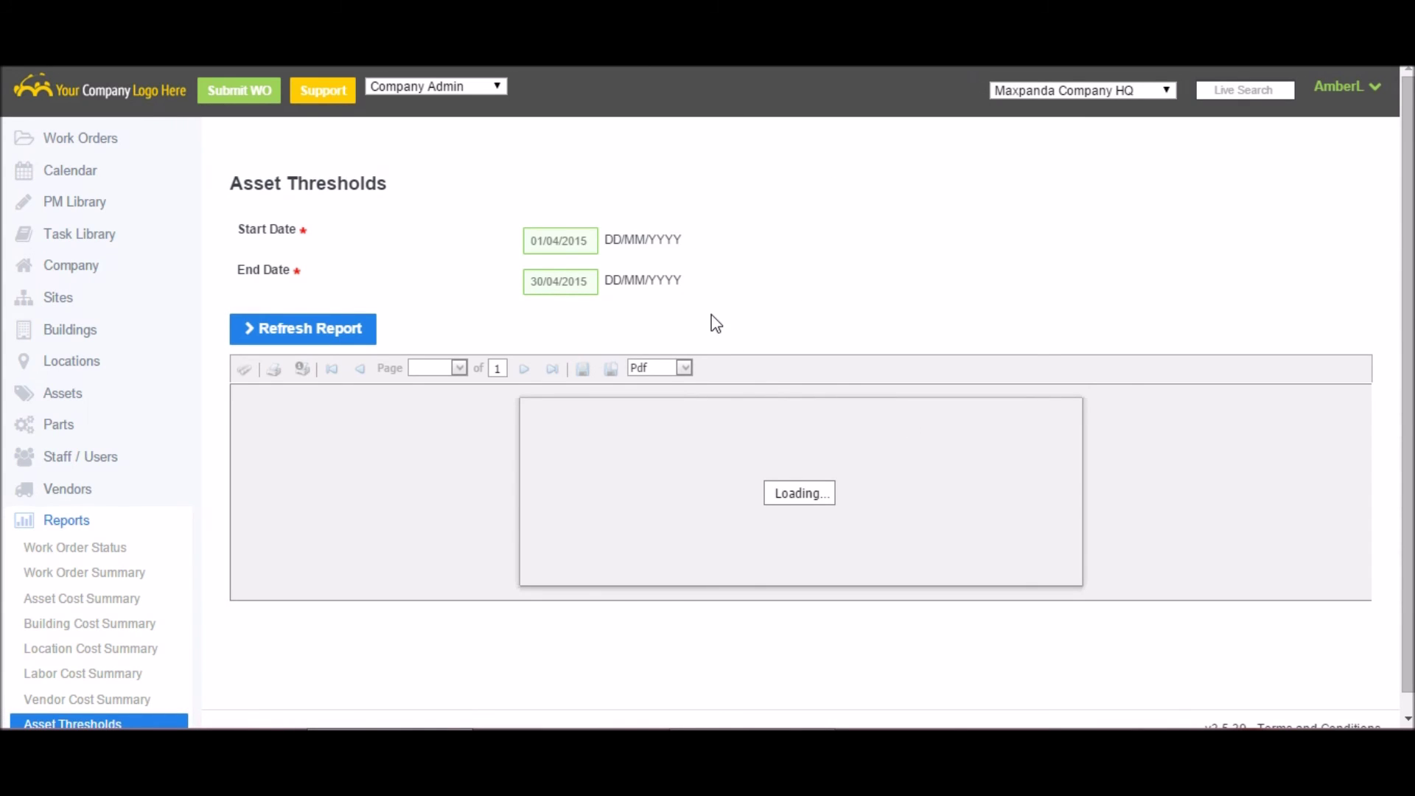
- Scroll through the Asset Thresholds results, then open the Submitter Summary report
{"action": "scroll", "coordinate": [715, 324], "scroll_direction": "down", "scroll_amount": 3}
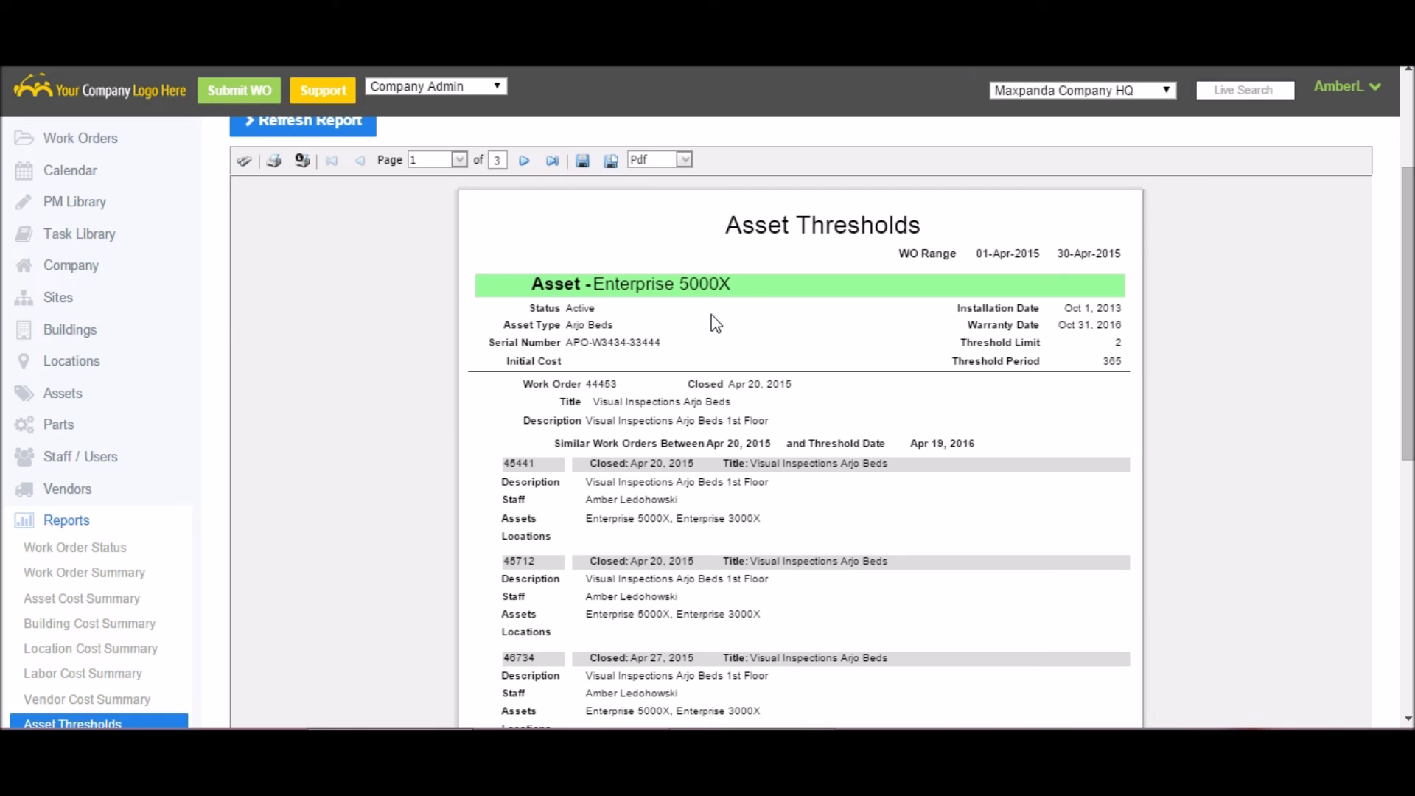
{"action": "scroll", "coordinate": [714, 324], "scroll_direction": "down", "scroll_amount": 3}
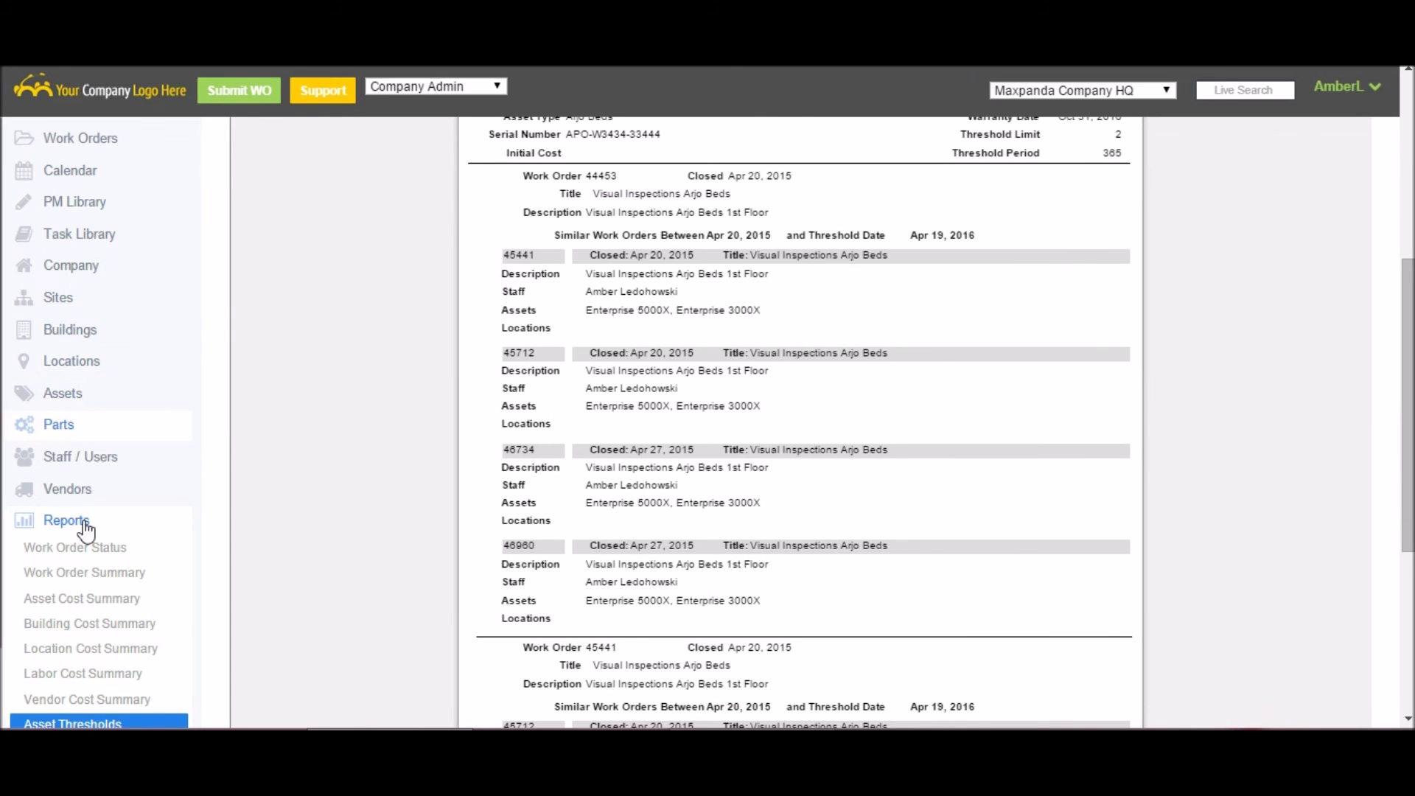
{"action": "scroll", "coordinate": [88, 574], "scroll_direction": "down", "scroll_amount": 2}
{"action": "left_click", "coordinate": [109, 645]}
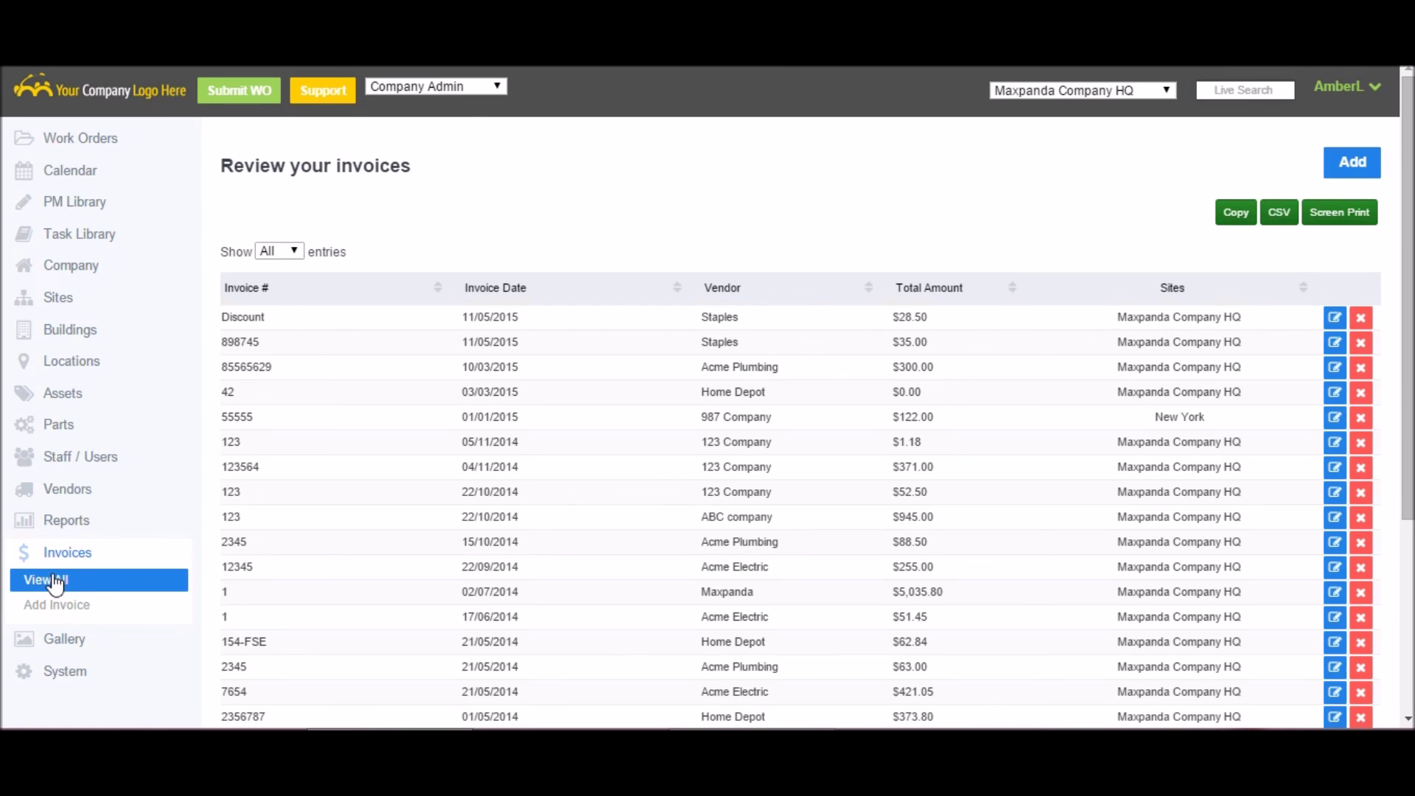
- Expand the Gallery section in the sidebar
{"action": "double_click", "coordinate": [59, 647]}
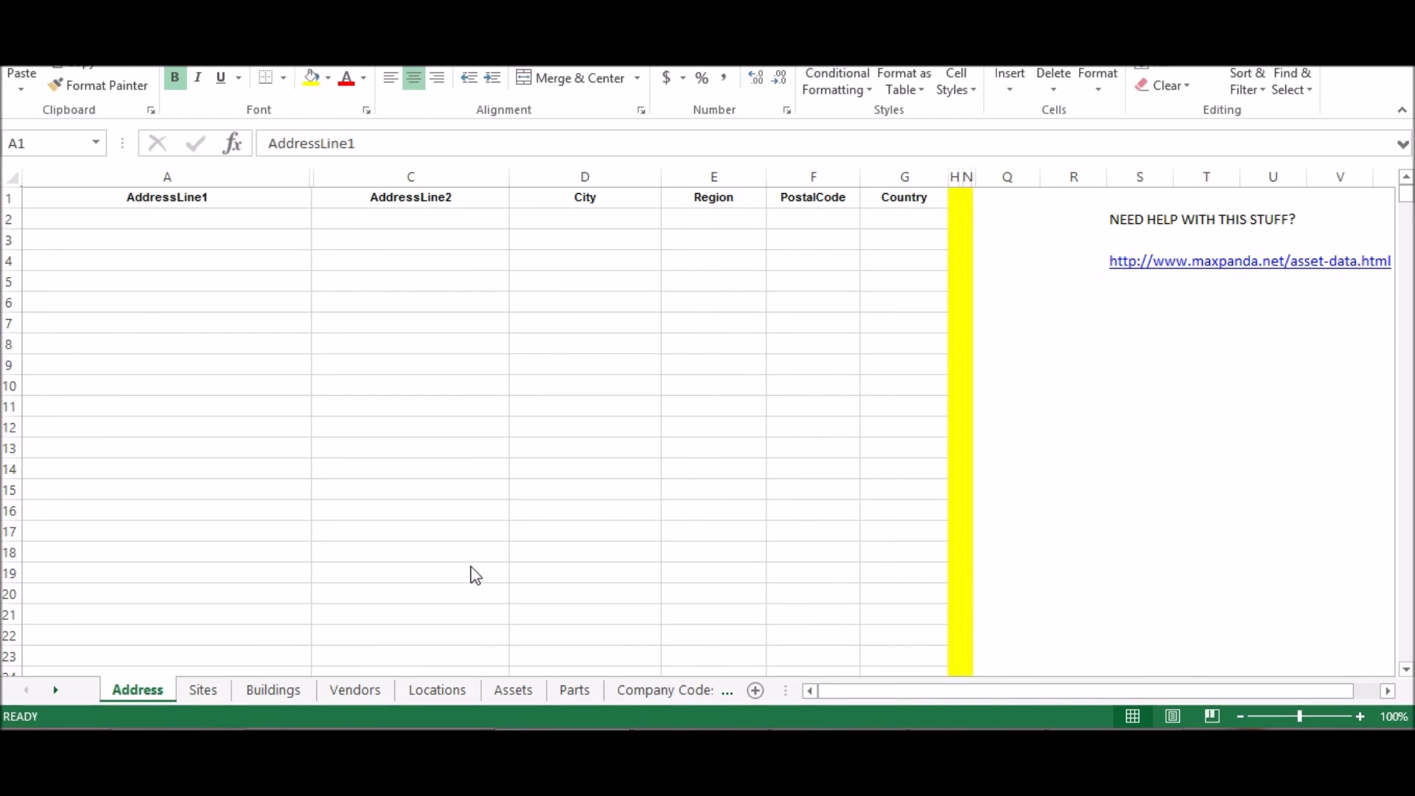
- View the Assets sheet, then switch to the Buildings sheet of the import workbook
{"action": "left_click", "coordinate": [519, 689]}
{"action": "left_click", "coordinate": [277, 690]}
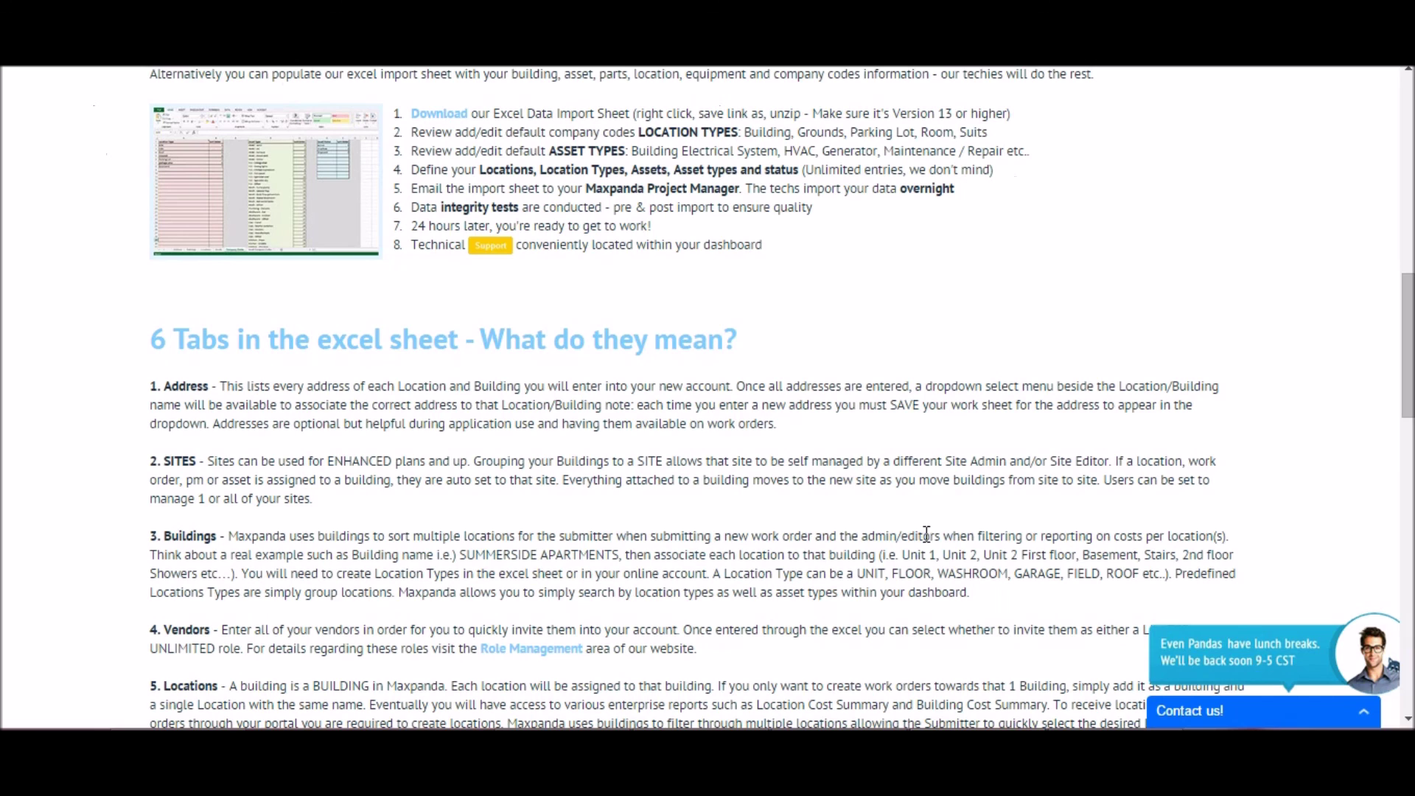
- Scroll past the Excel tab descriptions to the mobile app screenshots and QR Code Management section
{"action": "scroll", "coordinate": [501, 458], "scroll_direction": "down", "scroll_amount": 4}
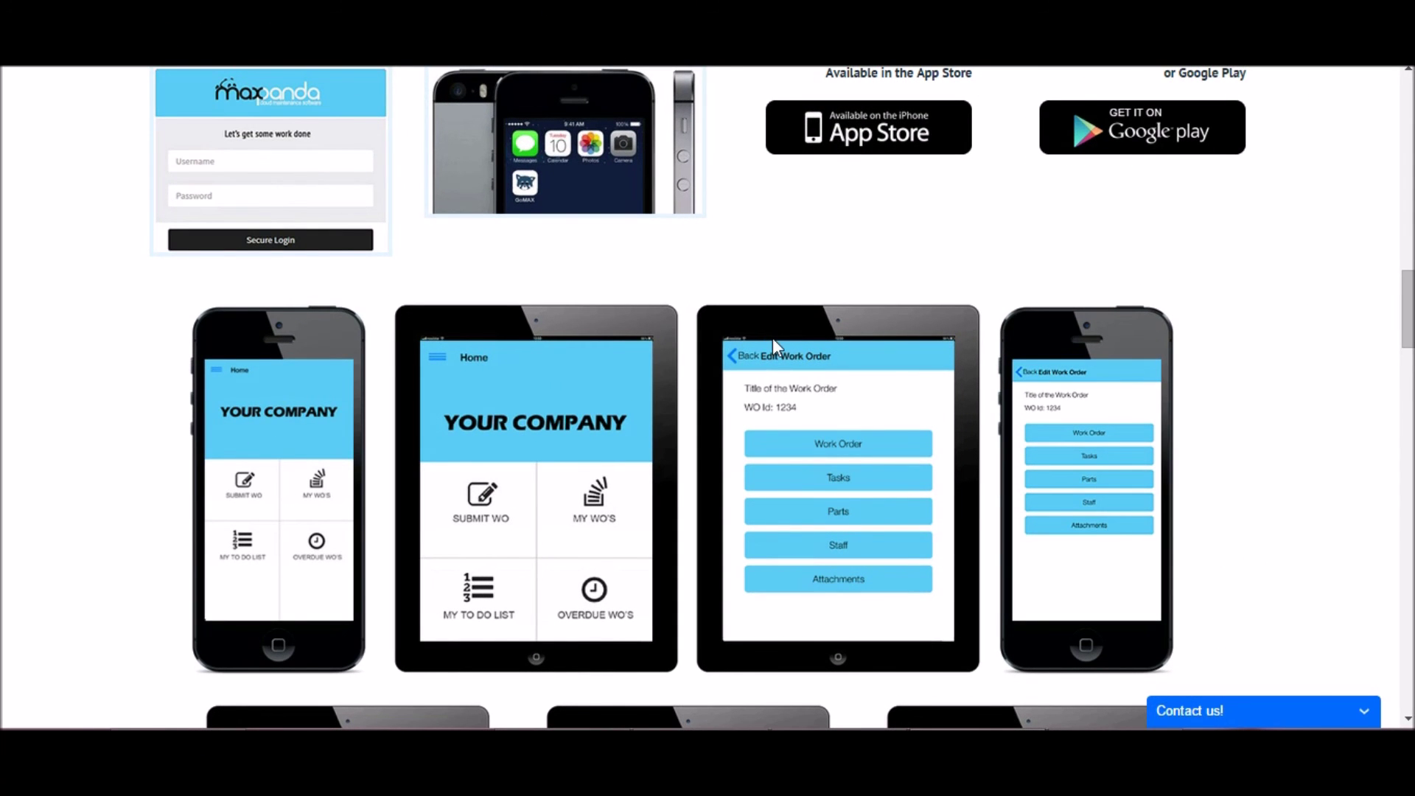
{"action": "scroll", "coordinate": [772, 342], "scroll_direction": "down", "scroll_amount": 3}
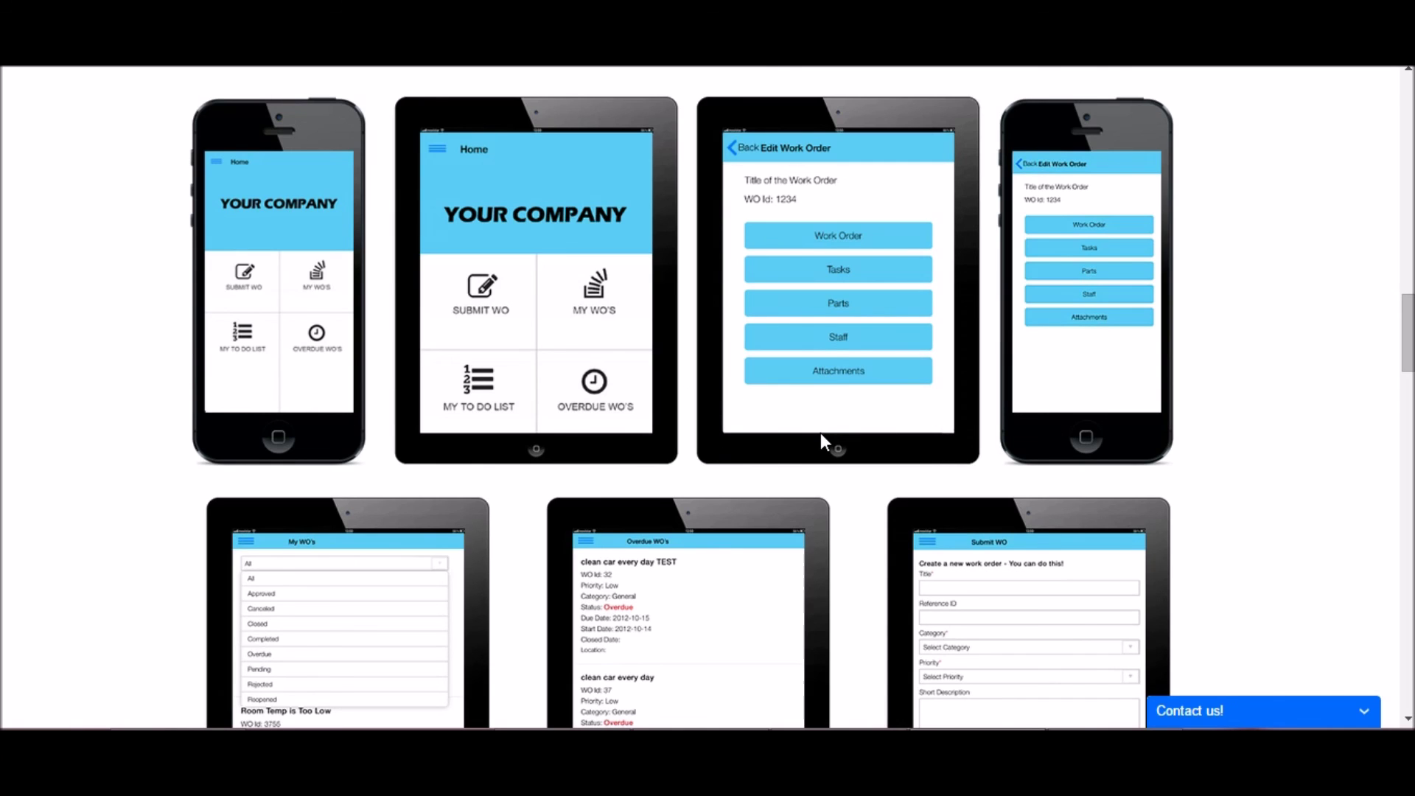
{"action": "scroll", "coordinate": [820, 440], "scroll_direction": "down", "scroll_amount": 2}
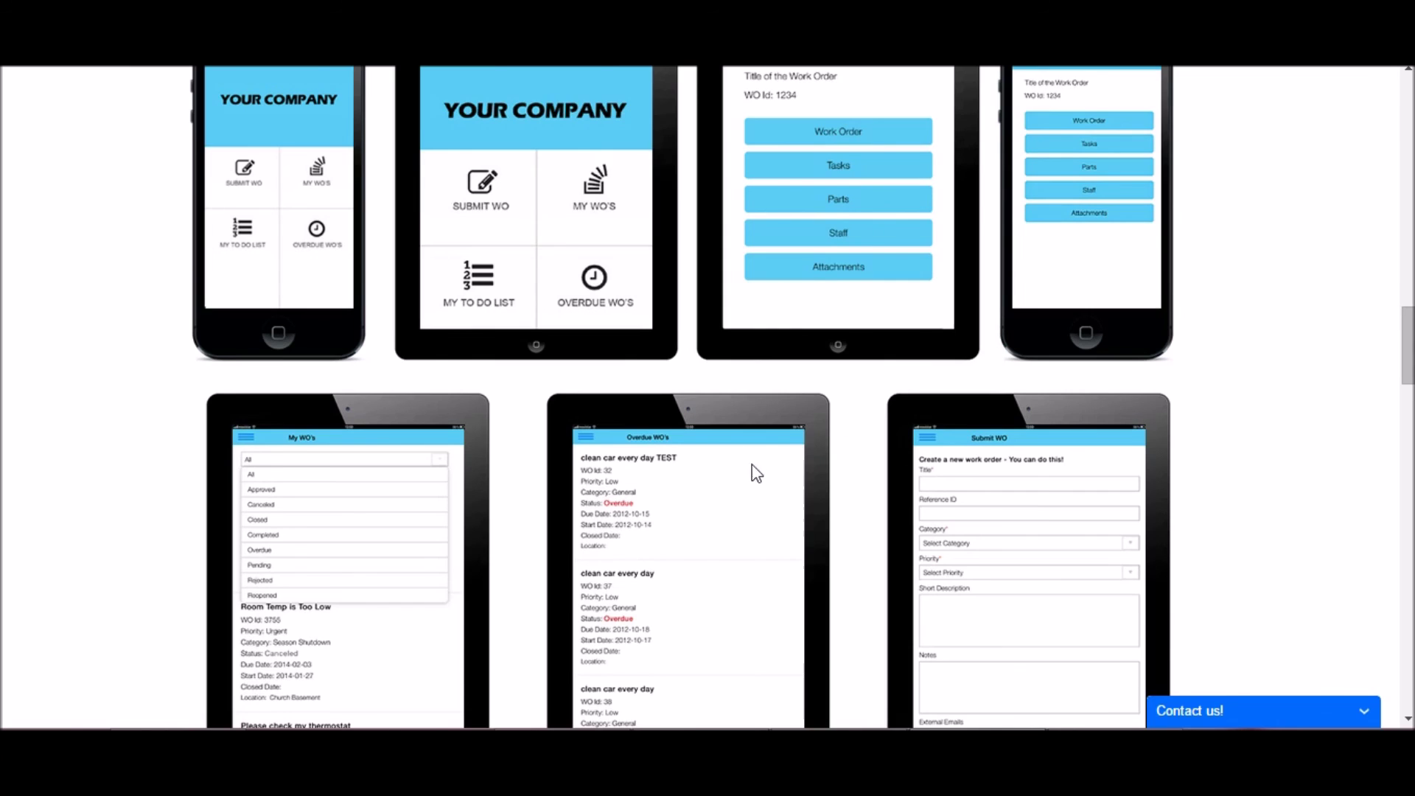
{"action": "scroll", "coordinate": [753, 472], "scroll_direction": "down", "scroll_amount": 4}
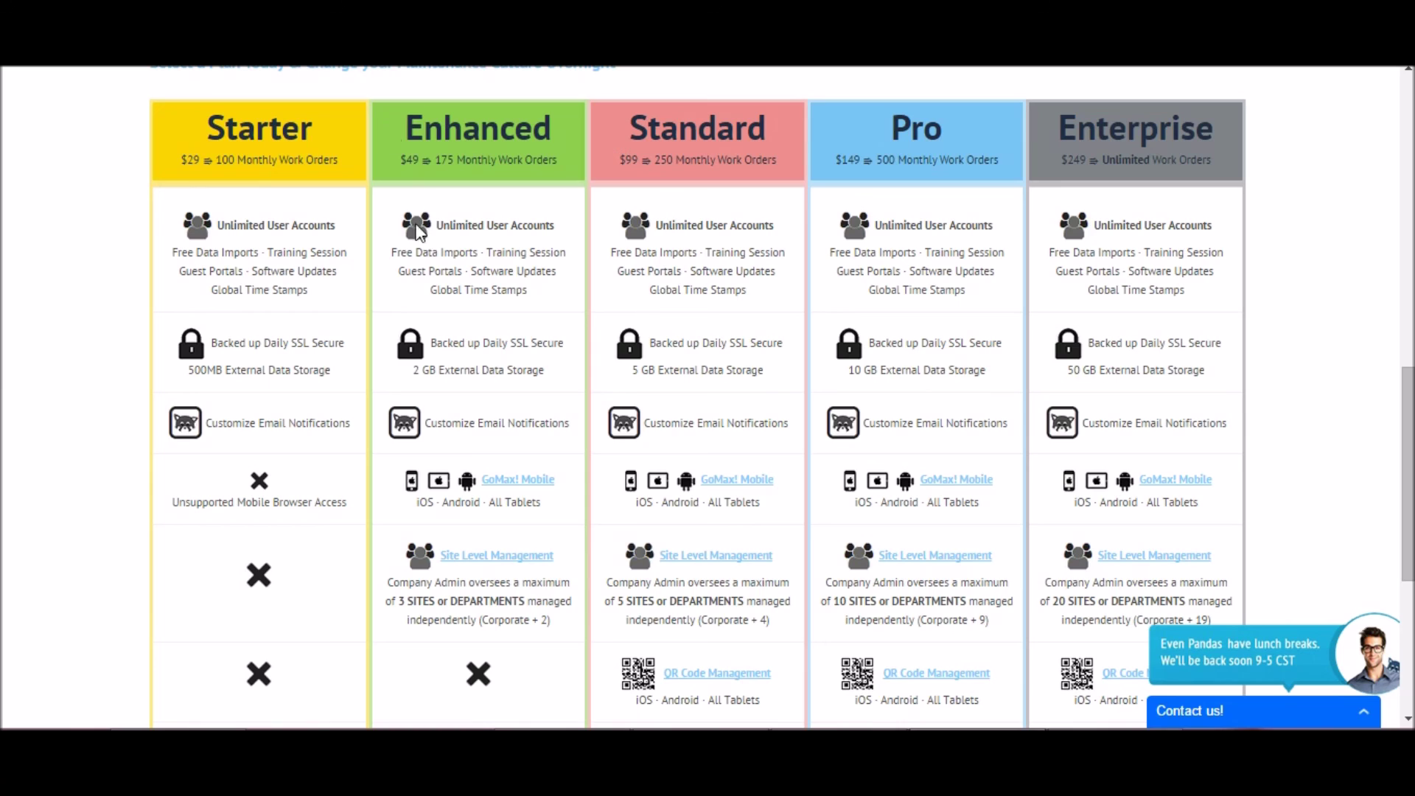
- Highlight the Enhanced plan's '175 Monthly Work Orders' and scroll down to the Sign Up Now row
{"action": "double_click", "coordinate": [443, 160]}
{"action": "left_click_drag", "start_coordinate": [498, 157], "coordinate": [566, 159]}
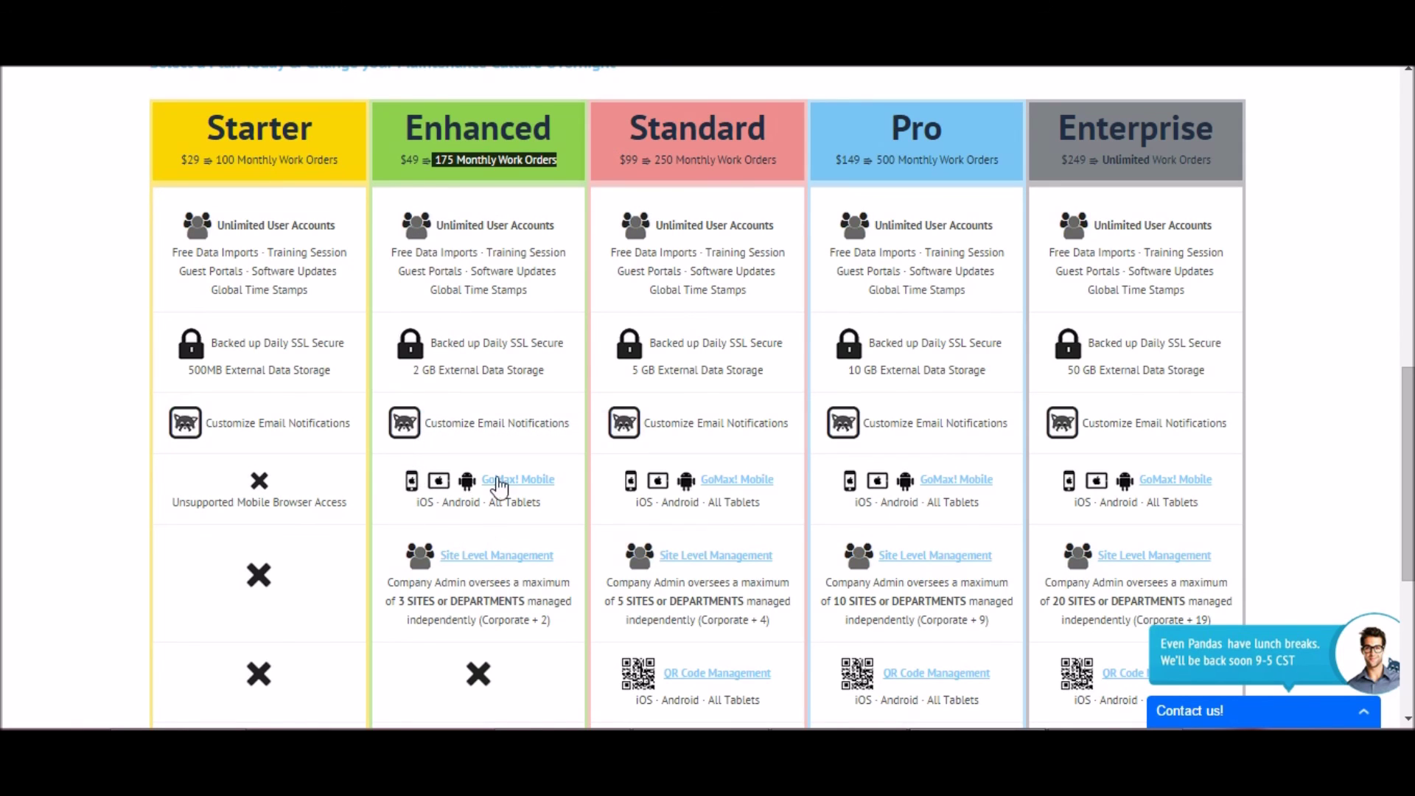
{"action": "scroll", "coordinate": [501, 483], "scroll_direction": "down", "scroll_amount": 1}
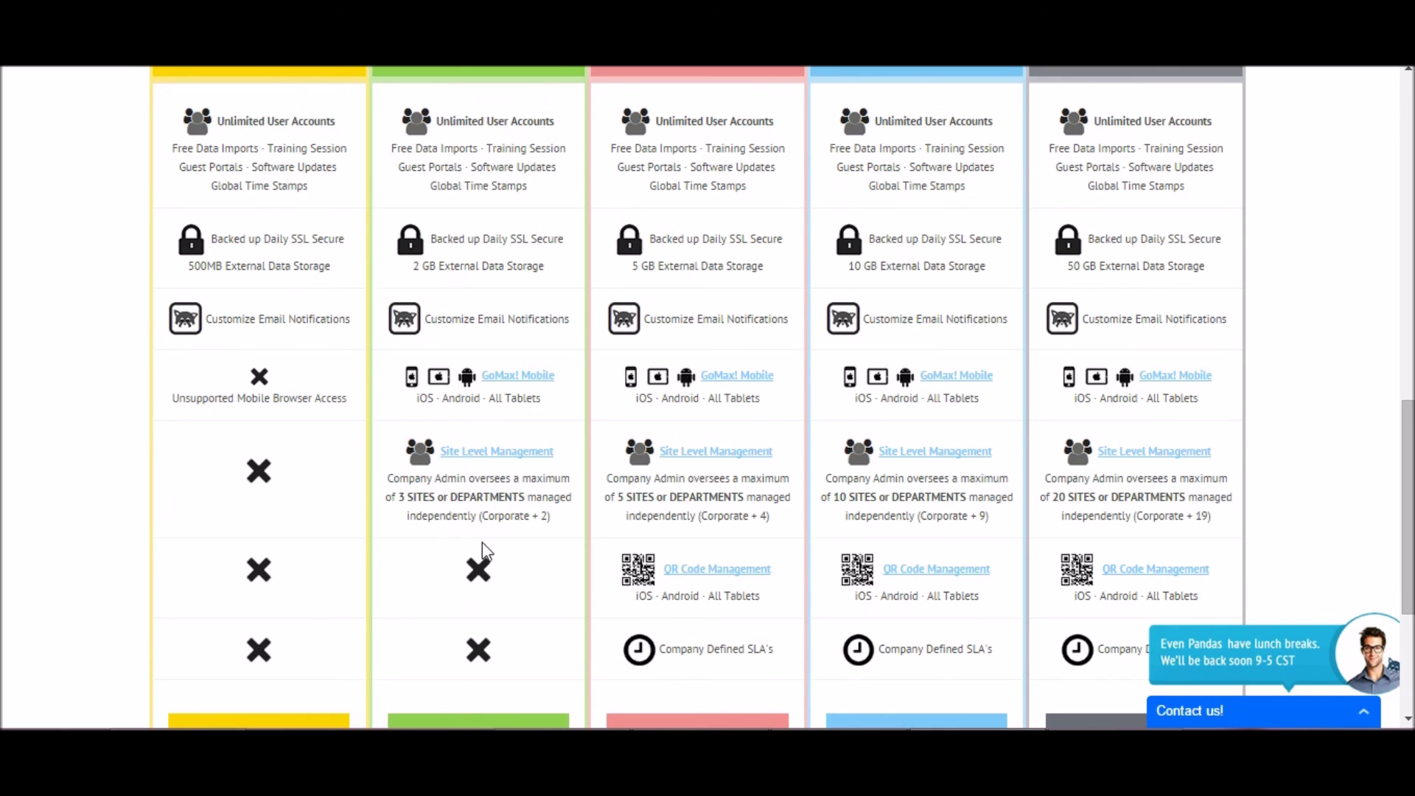
{"action": "scroll", "coordinate": [475, 520], "scroll_direction": "down", "scroll_amount": 2}
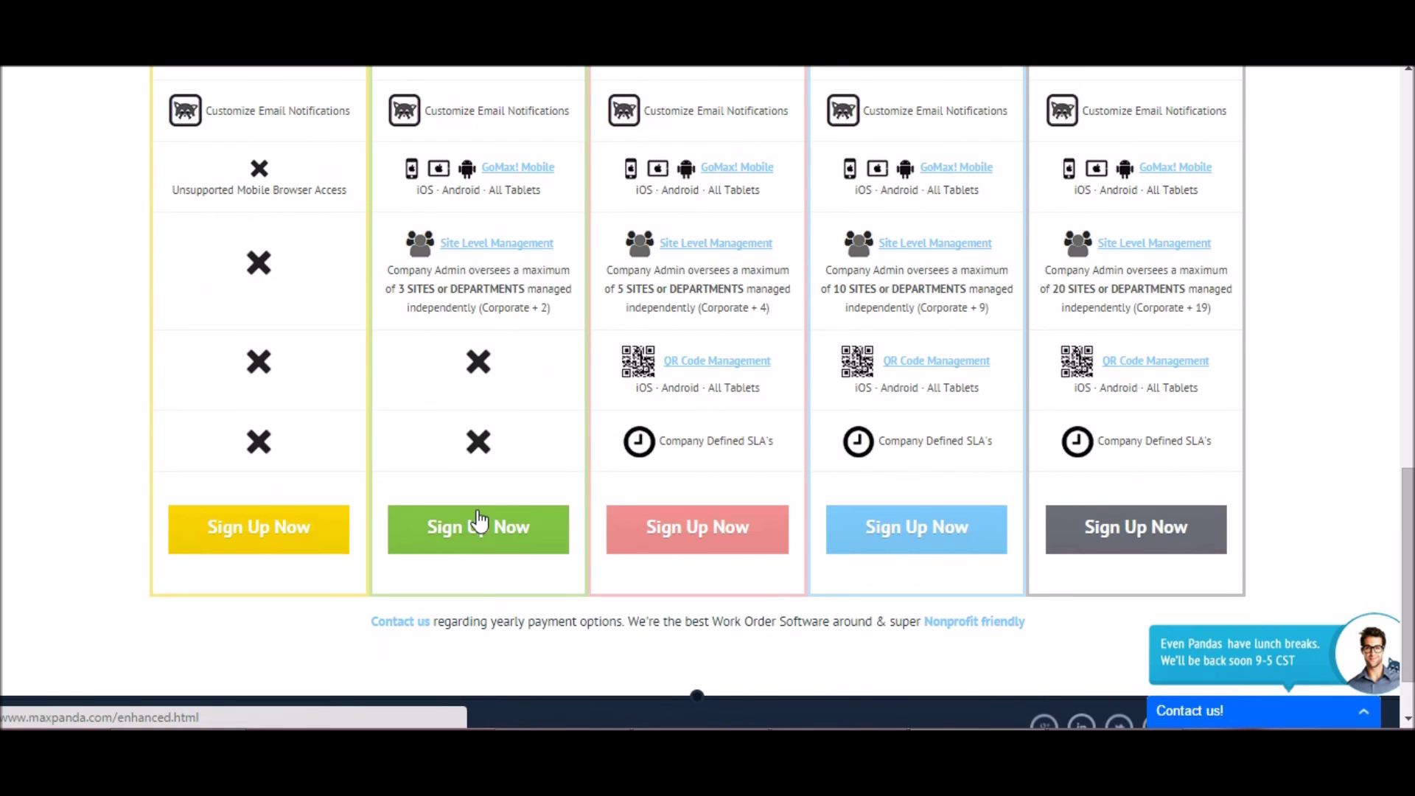